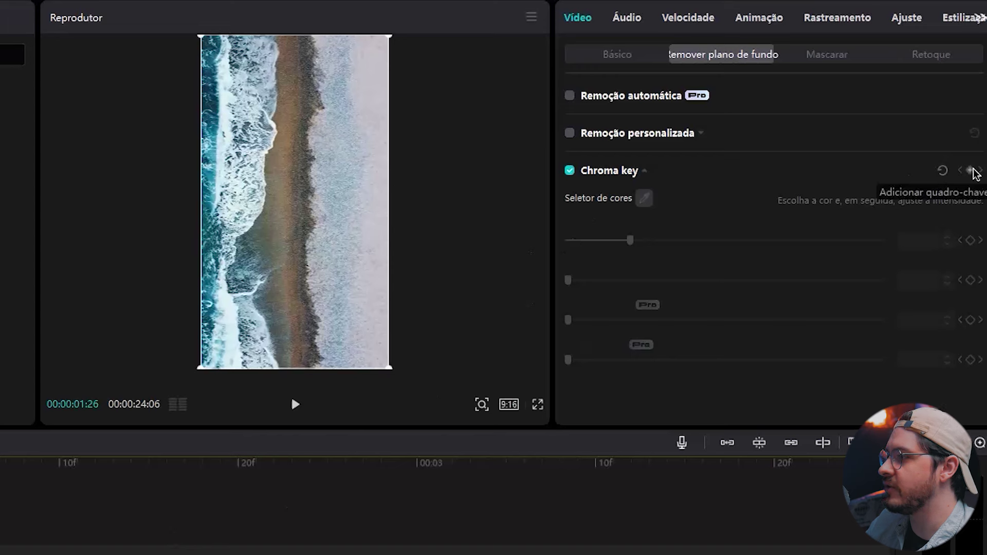
- Add chroma key keyframes to the beach clip at 00:00:01:26 and 00:00:02:04, and return to the first keyframe
{"action": "left_click", "coordinate": [971, 171]}
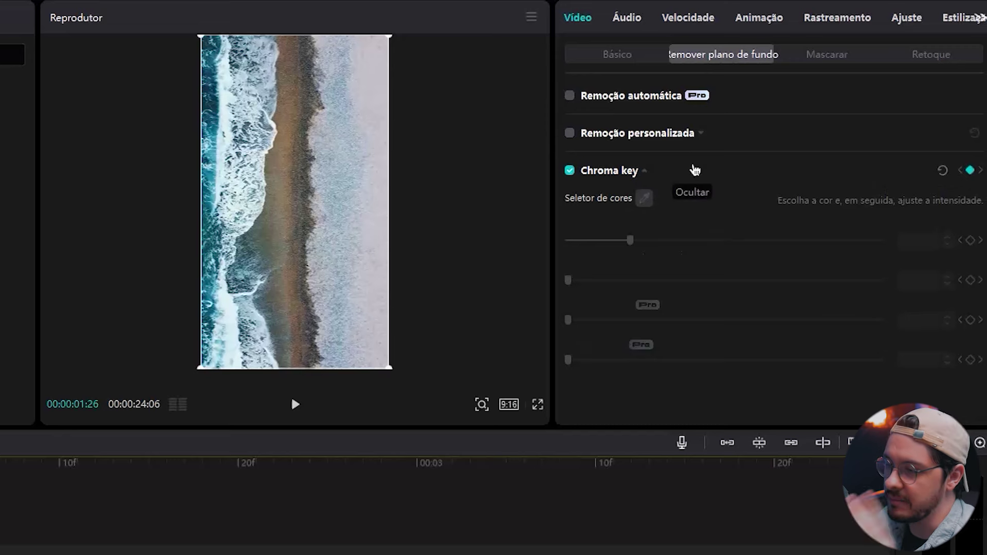
{"action": "left_click_drag", "start_coordinate": [271, 222], "coordinate": [409, 220]}
{"action": "left_click", "coordinate": [970, 172]}
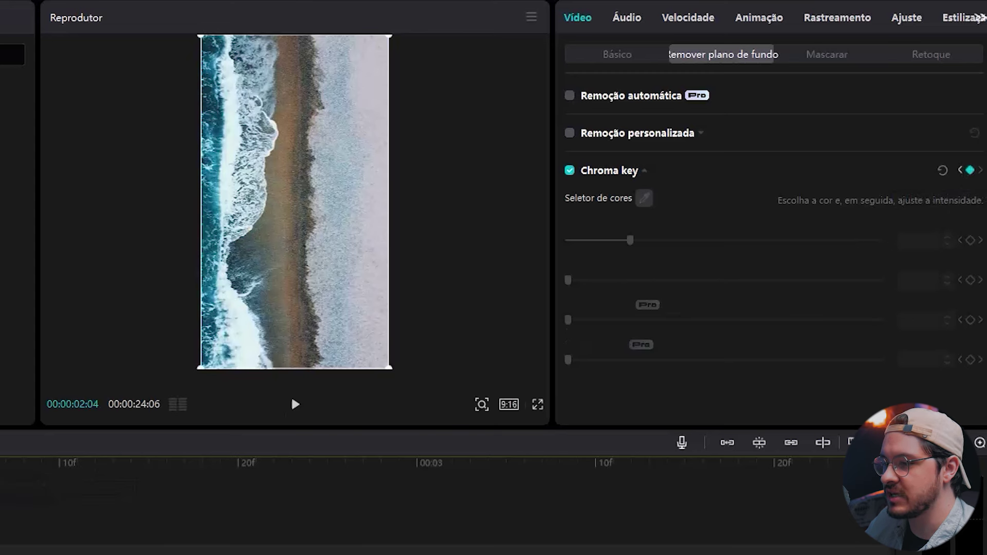
{"action": "left_click", "coordinate": [959, 170]}
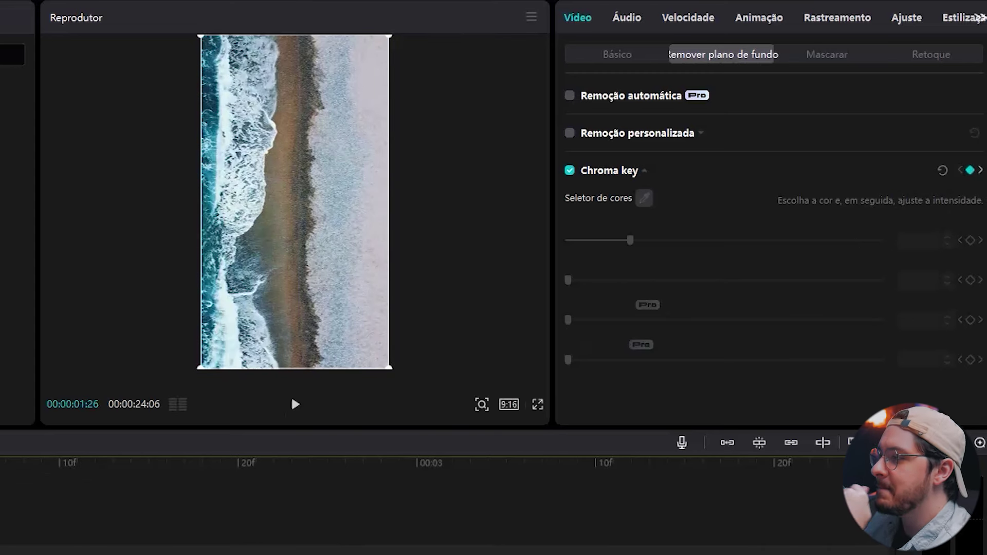
- Try keying out the brown wet sand colour in the beach clip with an intensity of 87
{"action": "left_click", "coordinate": [644, 198]}
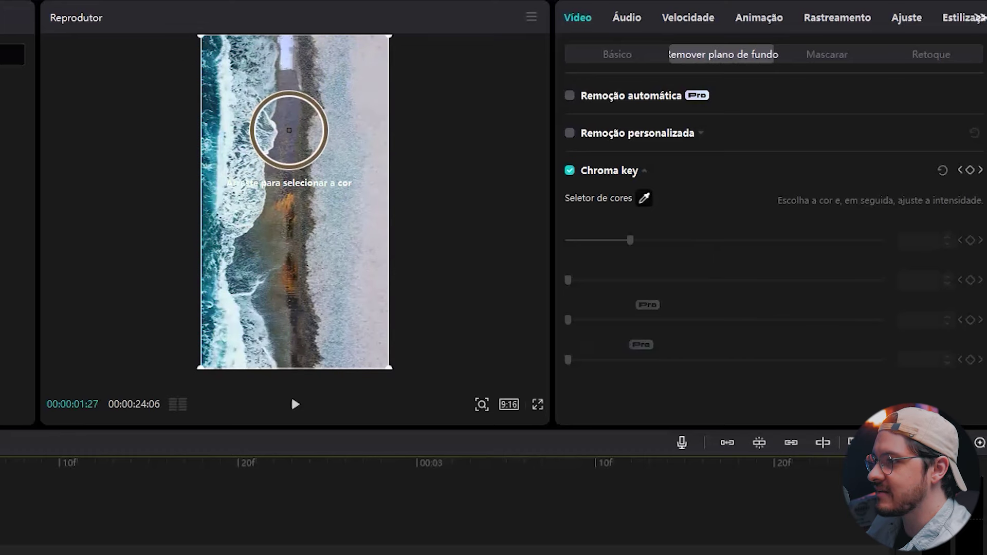
{"action": "left_click", "coordinate": [289, 130]}
{"action": "left_click_drag", "start_coordinate": [630, 242], "coordinate": [839, 278]}
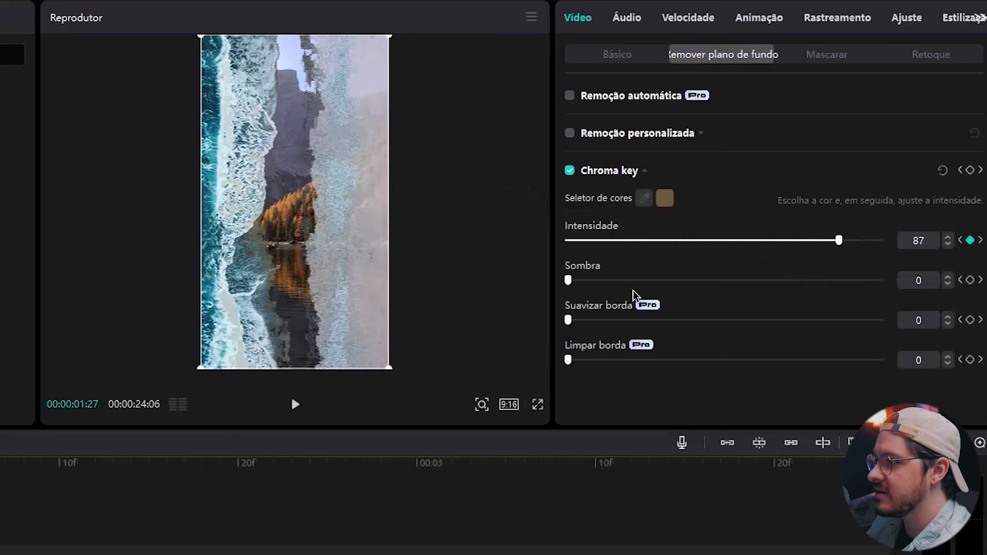
- Sample the pale sand colour for the chroma key and set its intensity to 0 at the first keyframe
{"action": "left_click_drag", "start_coordinate": [684, 283], "coordinate": [271, 297]}
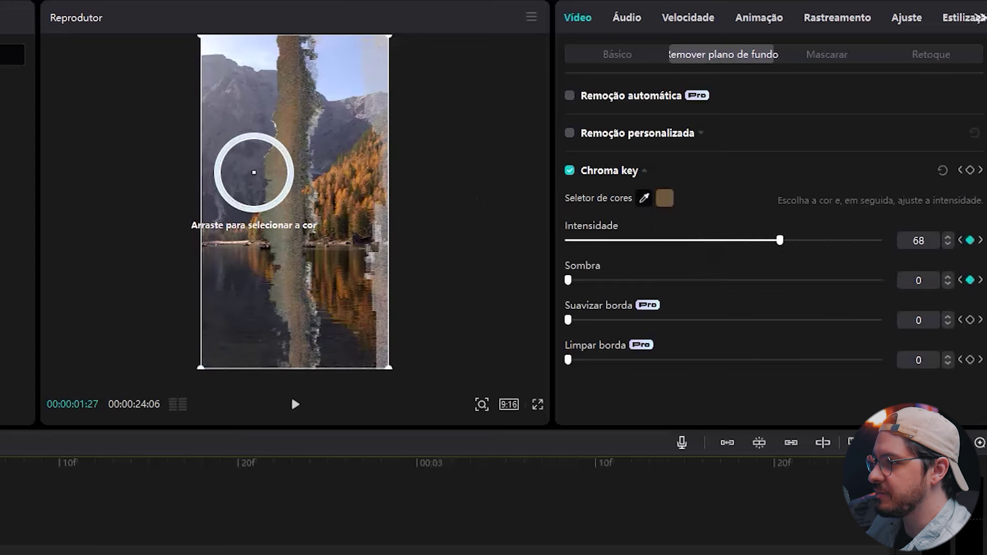
{"action": "left_click_drag", "start_coordinate": [254, 172], "coordinate": [381, 88]}
{"action": "left_click_drag", "start_coordinate": [780, 240], "coordinate": [623, 245]}
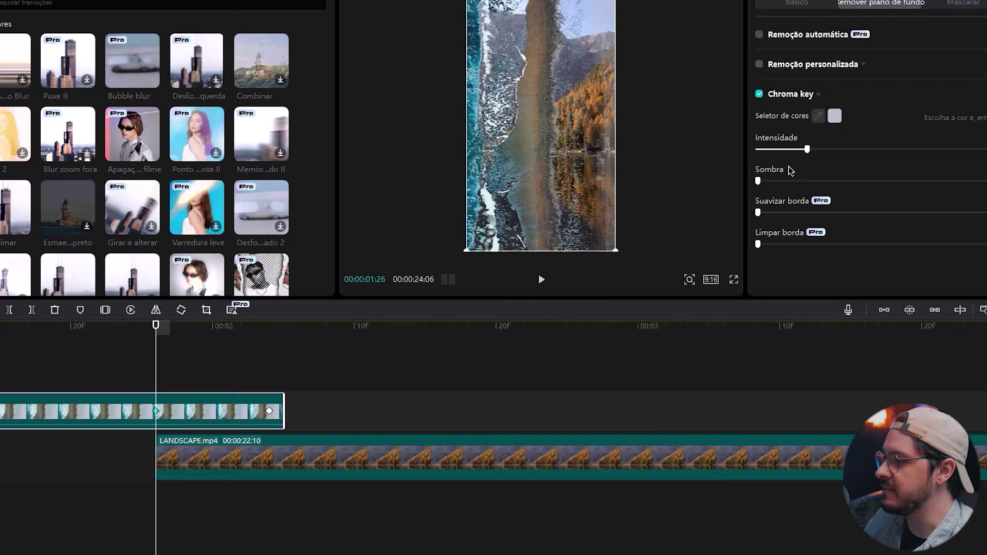
{"action": "left_click_drag", "start_coordinate": [807, 153], "coordinate": [731, 154]}
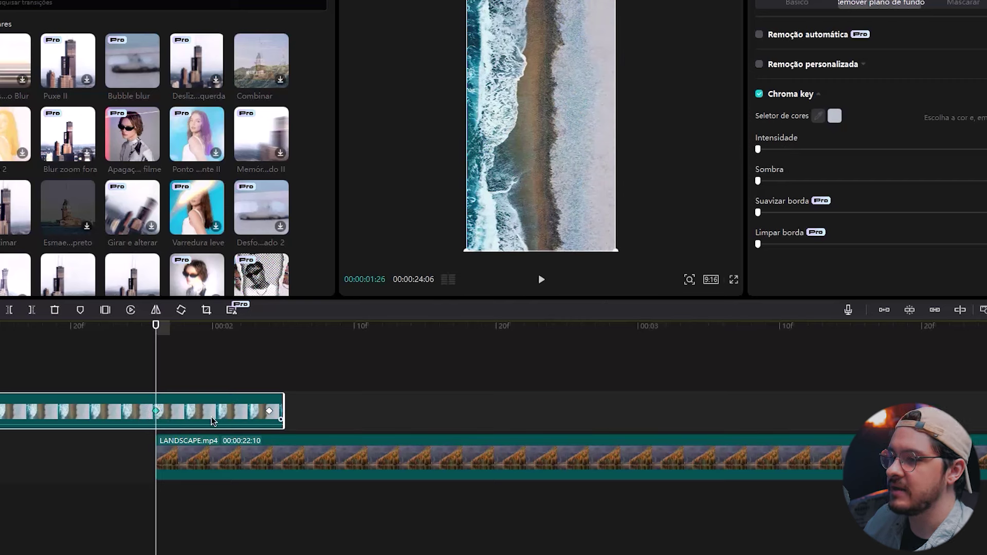
- Set the chroma key intensity to 100 at the second keyframe, 00:00:02:04, and play the transition
{"action": "left_click", "coordinate": [269, 412]}
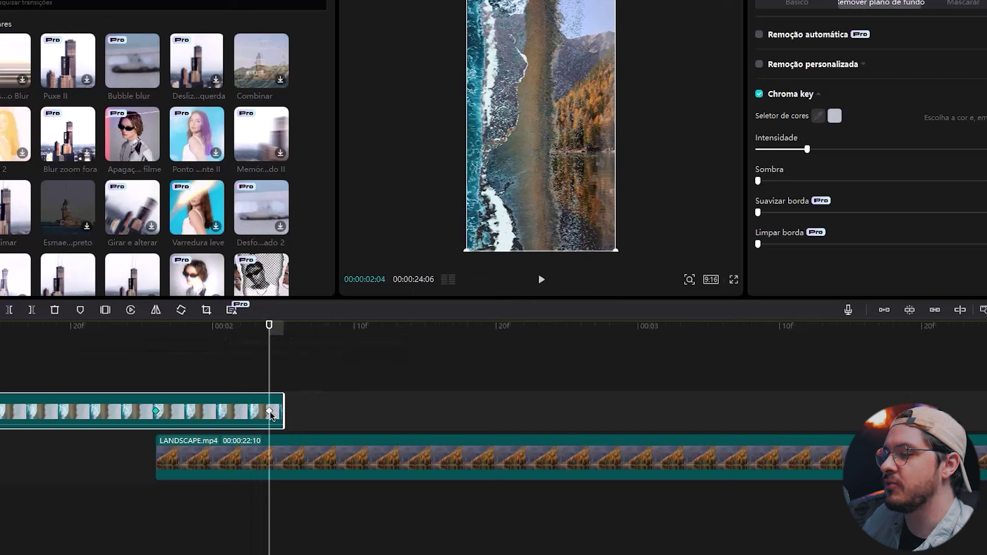
{"action": "left_click_drag", "start_coordinate": [808, 149], "coordinate": [985, 150]}
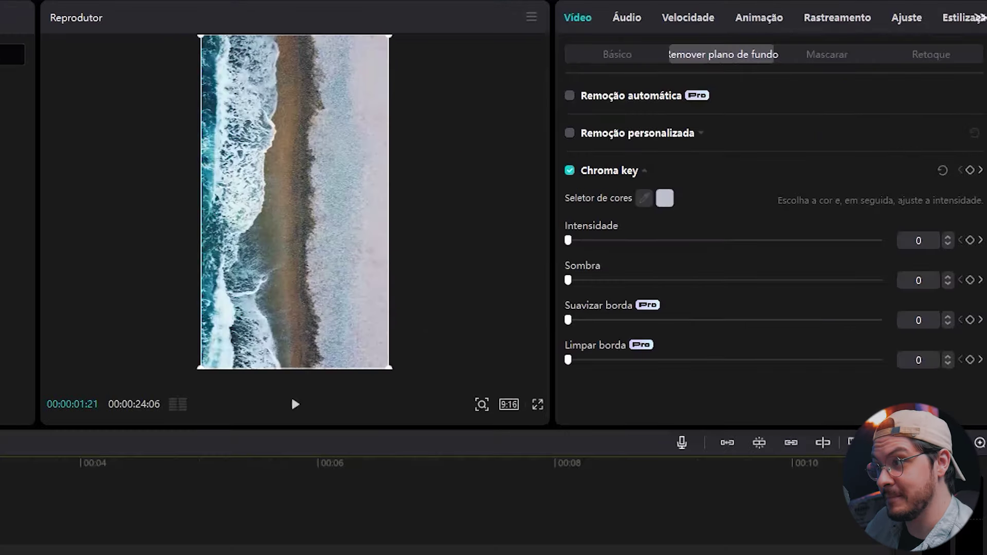
{"action": "key", "text": "space"}
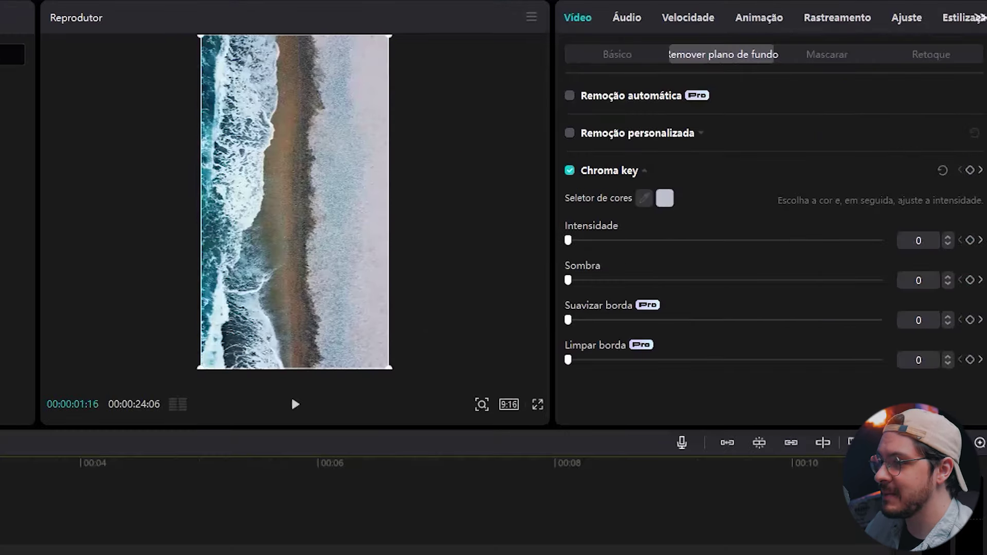
{"action": "key", "text": "space"}
{"action": "left_click", "coordinate": [291, 395]}
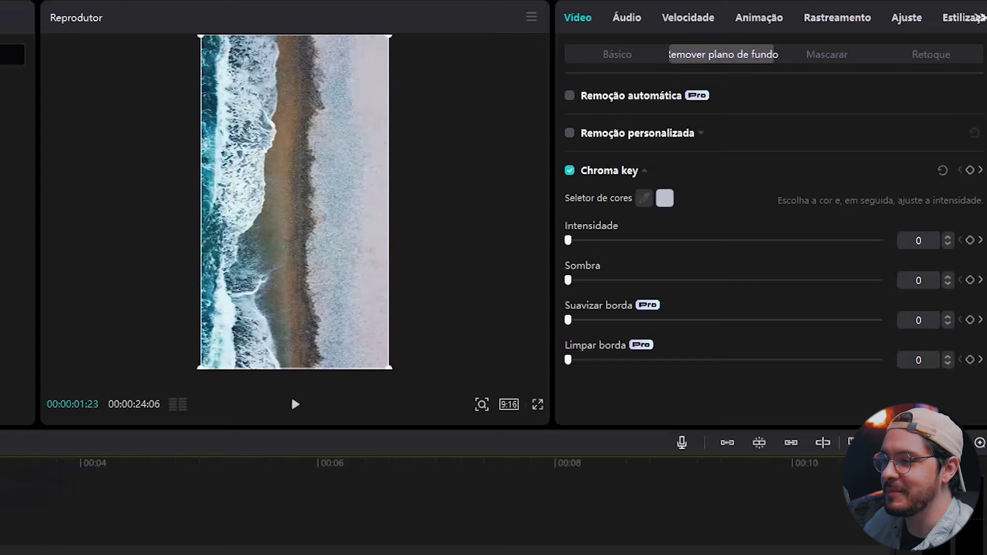
{"action": "key", "text": "space"}
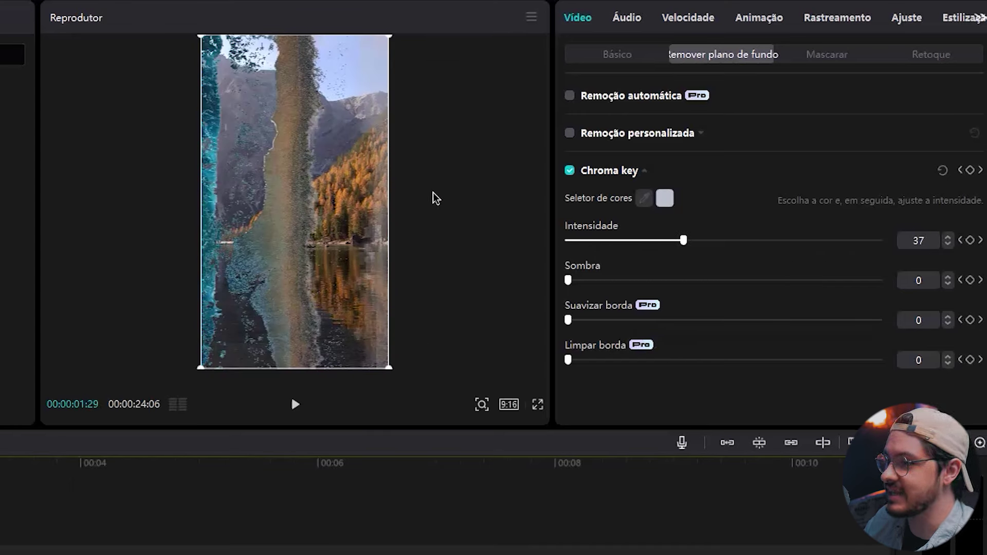
- Set the chroma key's edge softening (Suavizar borda) to 47 at 00:00:01:29 and play the transition
{"action": "mouse_move", "coordinate": [569, 321]}
{"action": "left_mouse_down"}
{"action": "mouse_move", "coordinate": [774, 321]}
{"action": "mouse_move", "coordinate": [751, 330]}
{"action": "mouse_move", "coordinate": [568, 324]}
{"action": "left_mouse_up"}
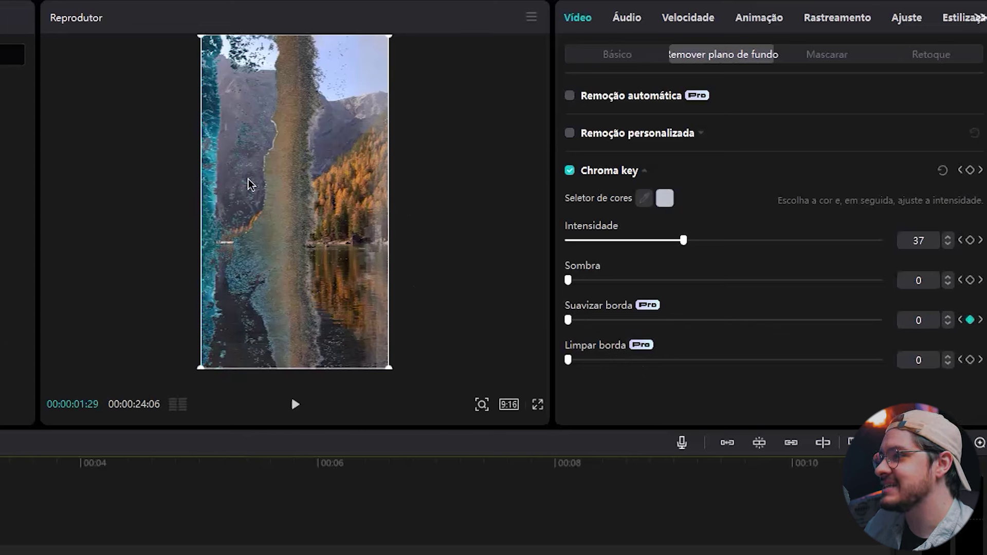
{"action": "left_click", "coordinate": [577, 323]}
{"action": "left_click_drag", "start_coordinate": [595, 328], "coordinate": [712, 355]}
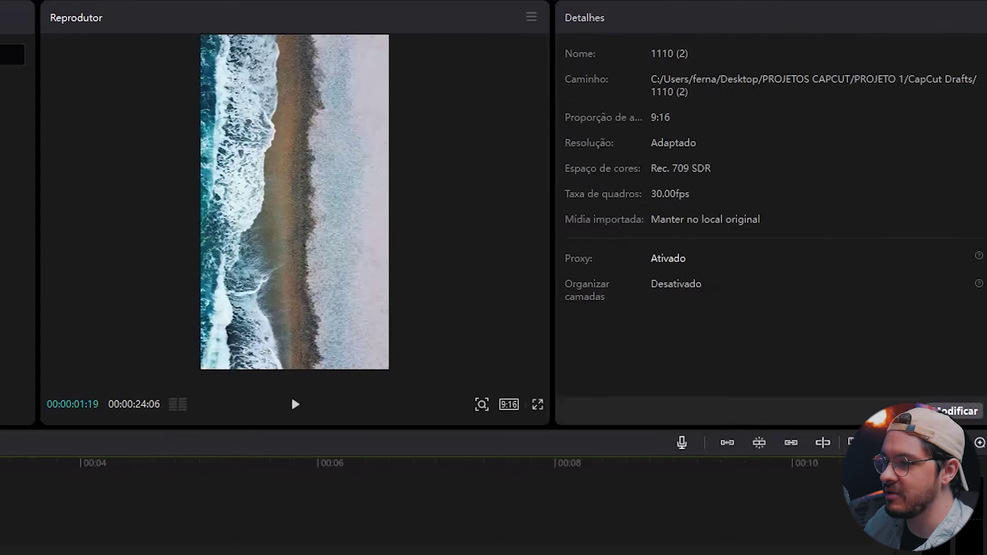
{"action": "key", "text": "space"}
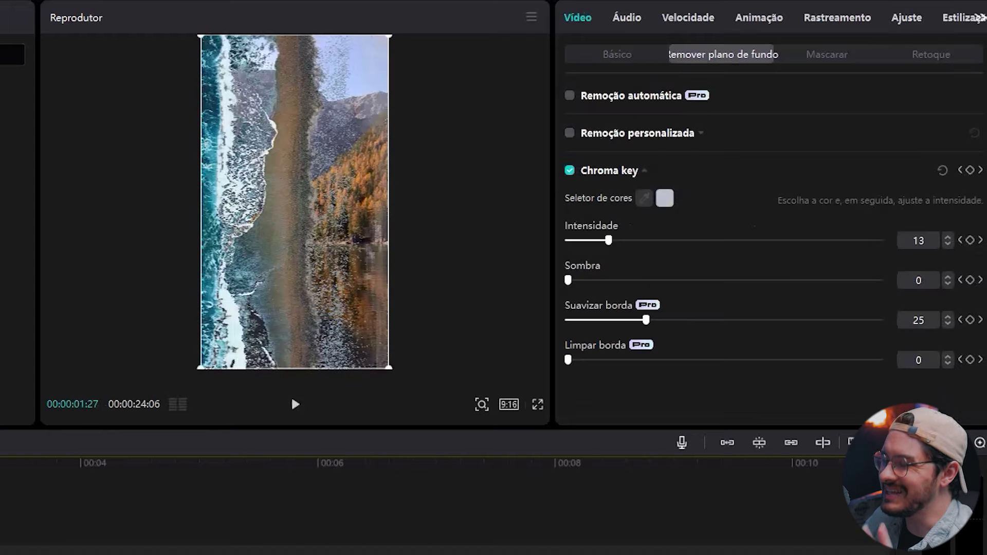
{"action": "left_click", "coordinate": [291, 395]}
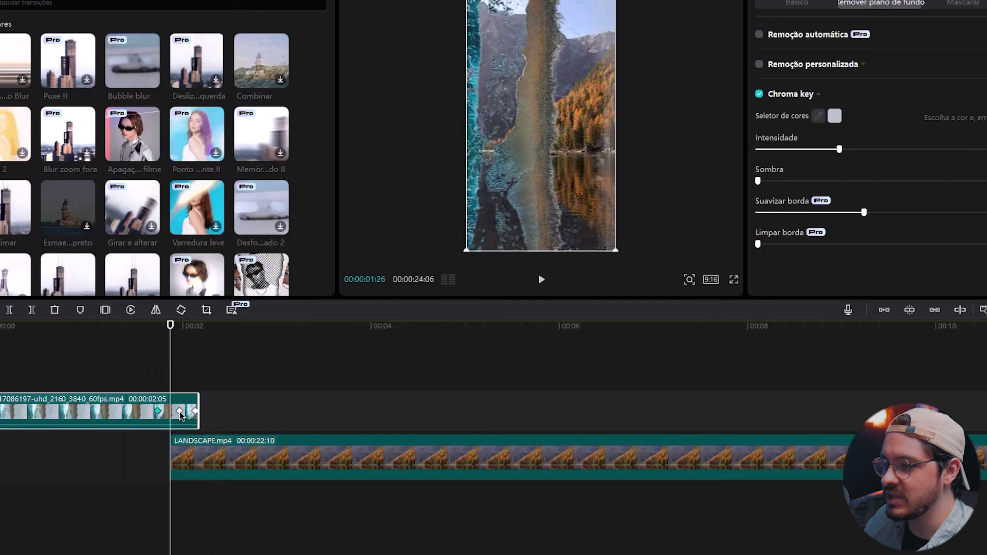
- Move the LANDSCAPE.mp4 clip earlier to start at about 00:00:01:17, before the first chroma keyframe, and preview the overlap
{"action": "left_click", "coordinate": [183, 411]}
{"action": "left_click", "coordinate": [158, 412]}
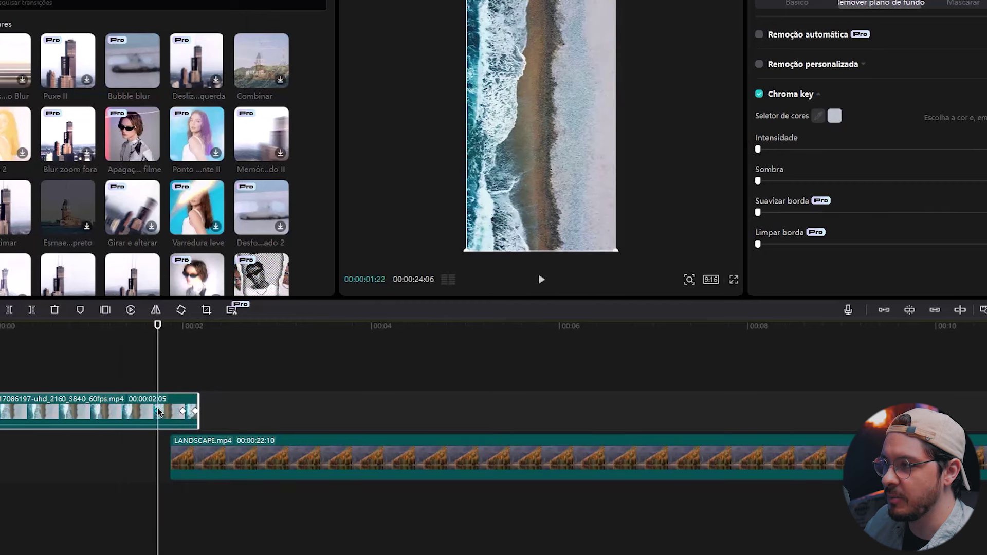
{"action": "left_click", "coordinate": [139, 327]}
{"action": "left_click_drag", "start_coordinate": [139, 331], "coordinate": [170, 344]}
{"action": "left_click_drag", "start_coordinate": [216, 460], "coordinate": [186, 461]}
{"action": "left_click", "coordinate": [113, 336]}
{"action": "key", "text": "space"}
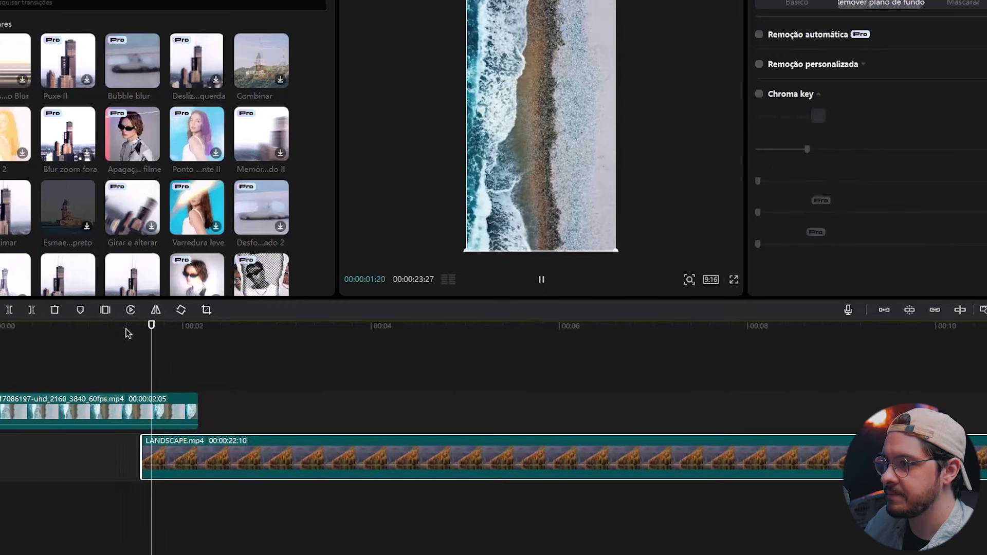
{"action": "left_click", "coordinate": [127, 333]}
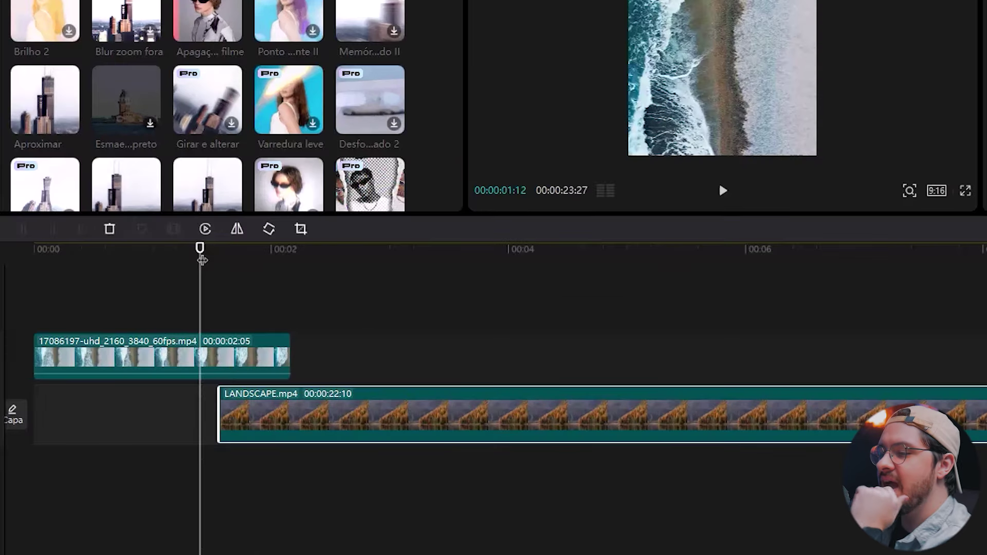
- Split the beach clip at 00:00:01:19 and turn its second part into a compound clip
{"action": "left_click", "coordinate": [256, 371]}
{"action": "left_click_drag", "start_coordinate": [221, 251], "coordinate": [230, 252]}
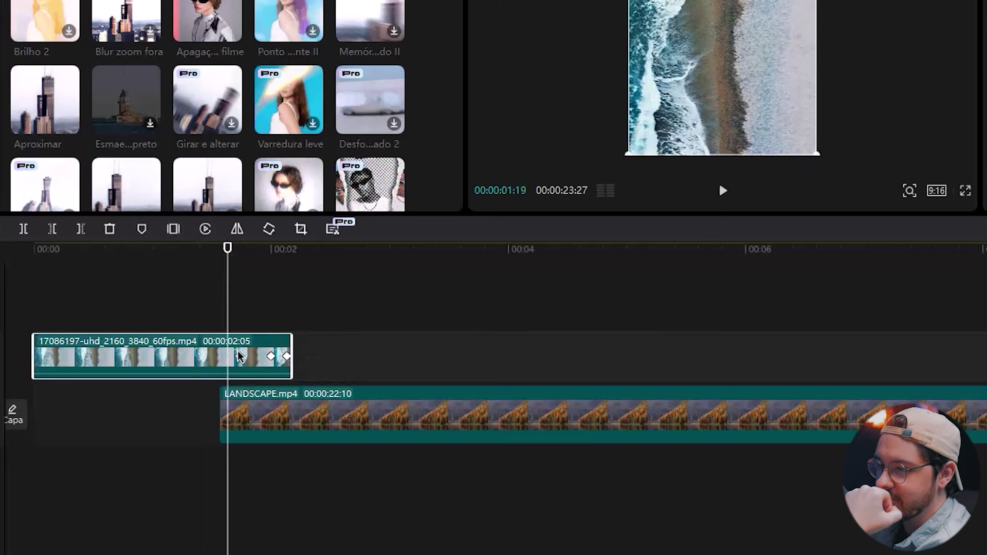
{"action": "key", "text": "ctrl+b"}
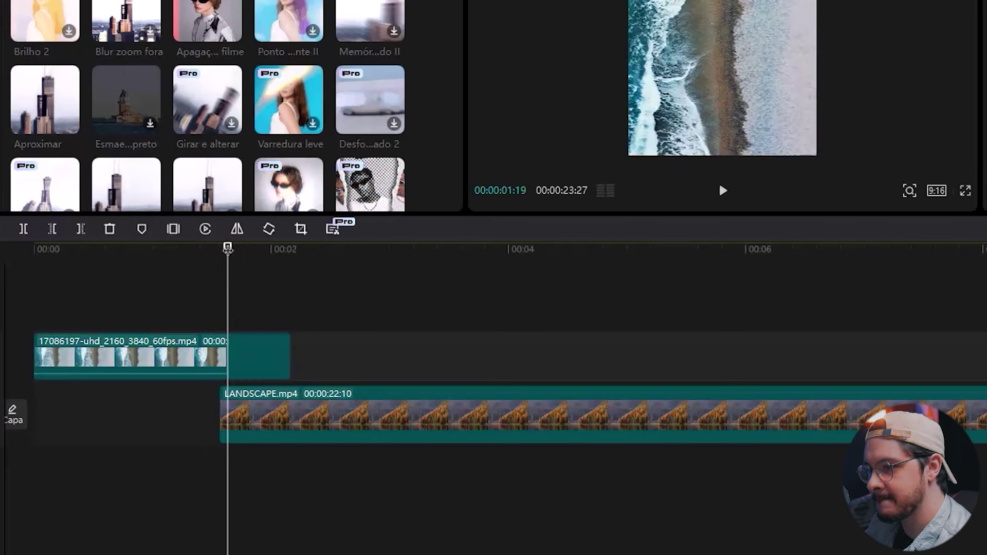
{"action": "right_click", "coordinate": [260, 353]}
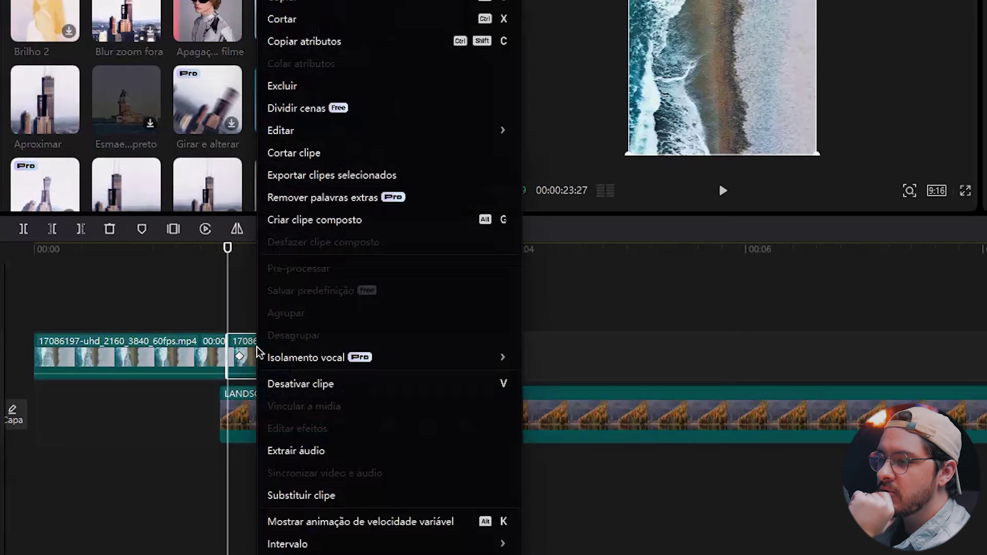
{"action": "left_click", "coordinate": [330, 220]}
- Enable motion blur (Borrão de movimento) on the compound clip and set its blend (Mistura) to 78
{"action": "left_click_drag", "start_coordinate": [237, 260], "coordinate": [259, 267]}
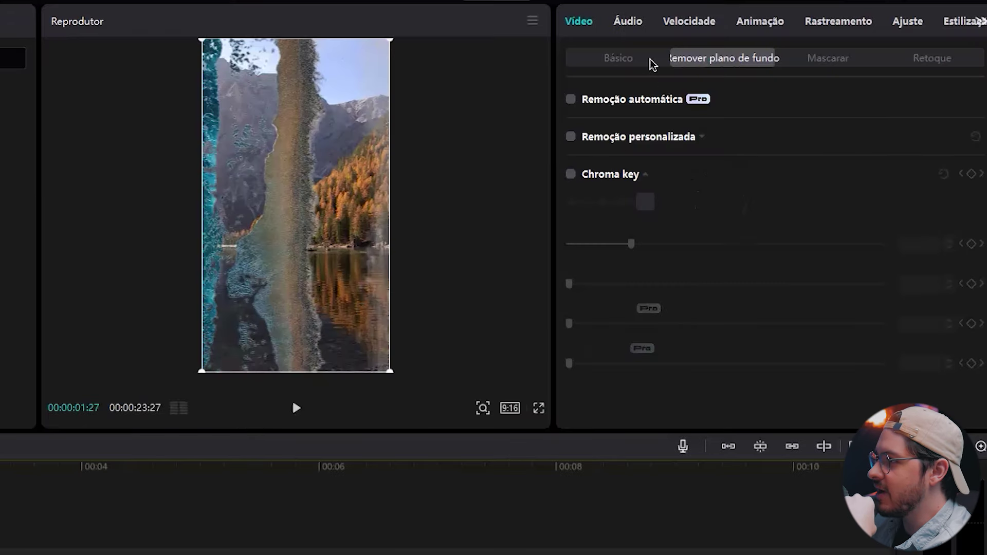
{"action": "left_click", "coordinate": [623, 59]}
{"action": "scroll", "coordinate": [719, 322], "scroll_direction": "down", "scroll_amount": 8}
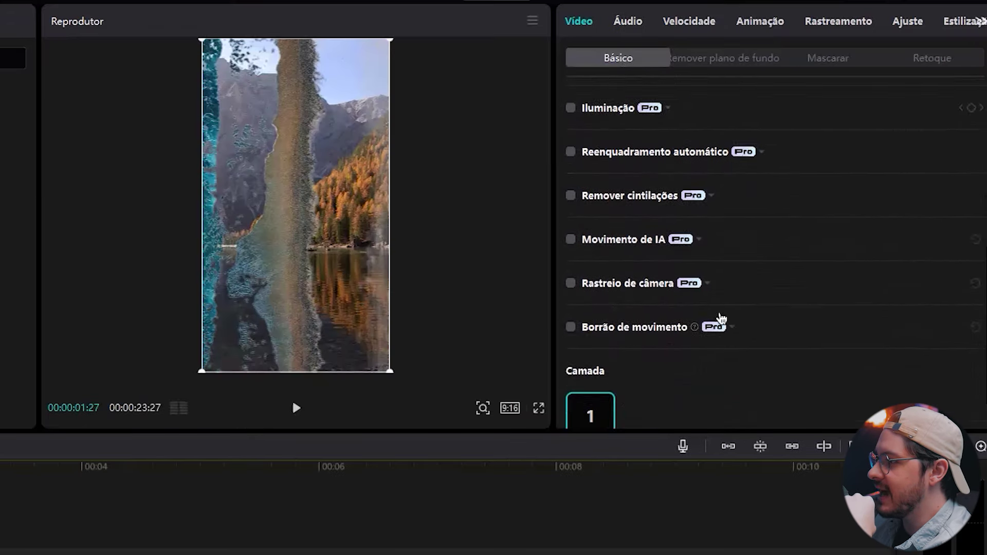
{"action": "left_click", "coordinate": [570, 277]}
{"action": "scroll", "coordinate": [671, 263], "scroll_direction": "down", "scroll_amount": 3}
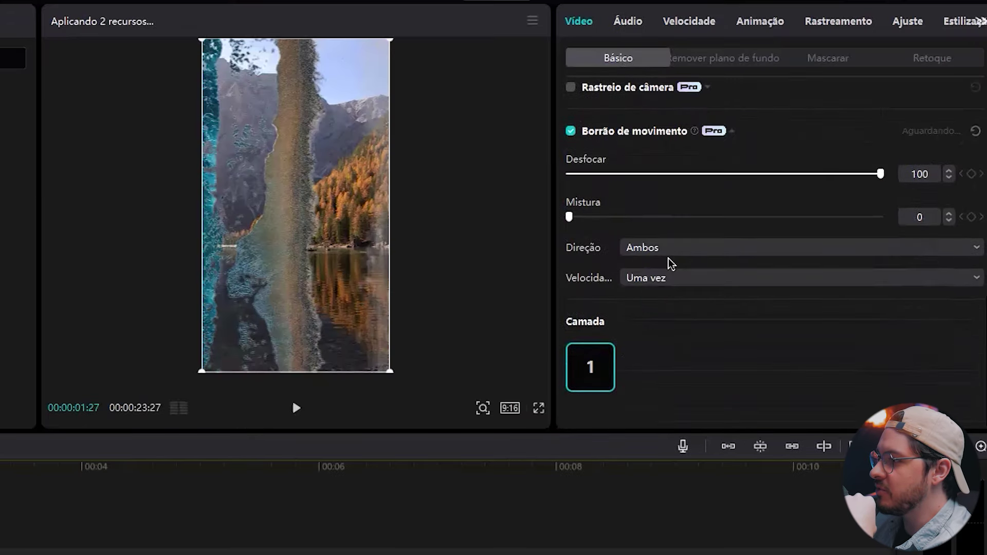
{"action": "left_click_drag", "start_coordinate": [570, 218], "coordinate": [813, 217]}
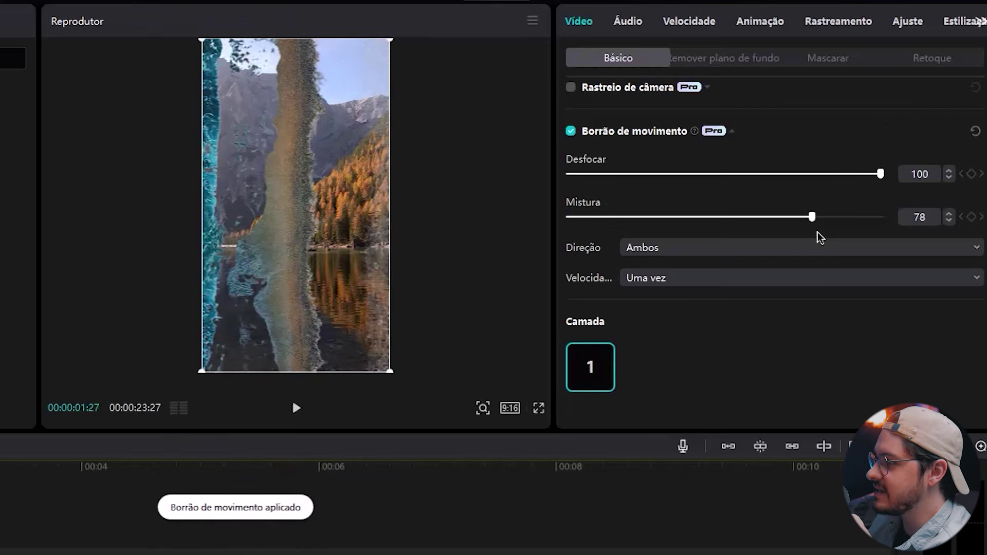
- Set the motion blur speed to 2 vezes and play the transition to check it
{"action": "left_click", "coordinate": [707, 287]}
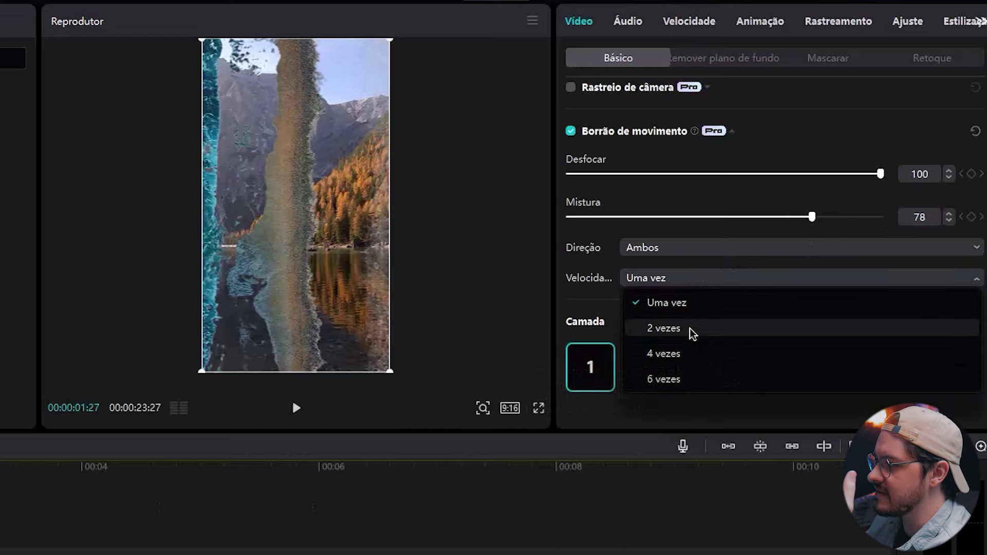
{"action": "left_click", "coordinate": [689, 332]}
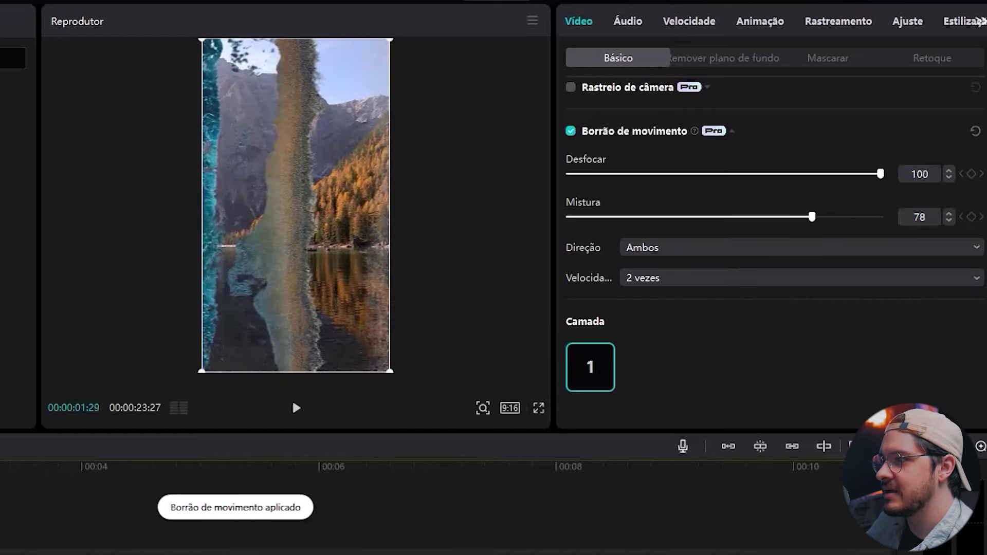
{"action": "key", "text": "space"}
{"action": "key", "text": "space"}
{"action": "key", "text": "space"}
{"action": "key", "text": "space"}
{"action": "key", "text": "space"}
{"action": "key", "text": "space"}
{"action": "key", "text": "space"}
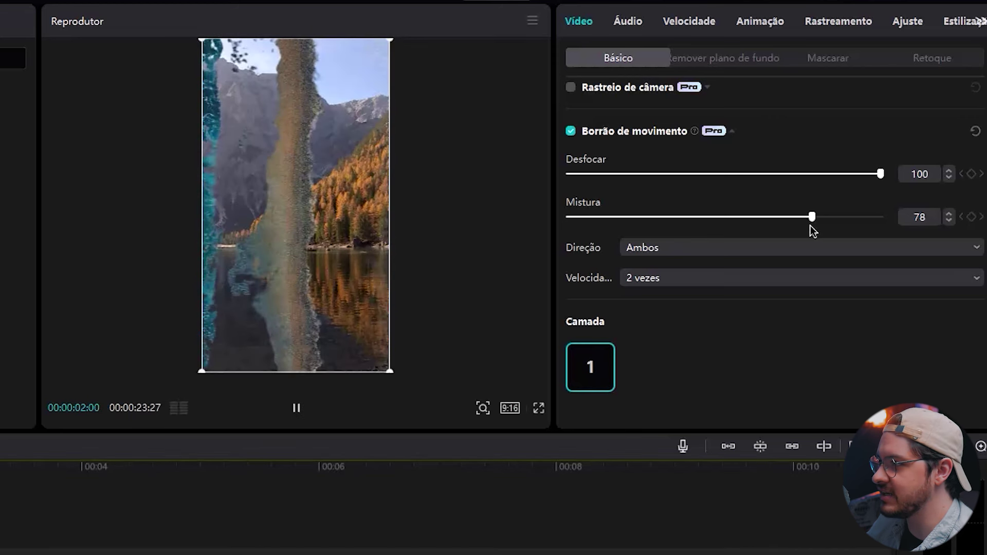
- Keyframe the compound clip's opacity from 100% at 00:00:01:24 down to 0% near its end, and play the transition
{"action": "scroll", "coordinate": [806, 226], "scroll_direction": "up", "scroll_amount": 5}
{"action": "key", "text": "space"}
{"action": "scroll", "coordinate": [672, 201], "scroll_direction": "down", "scroll_amount": 5}
{"action": "scroll", "coordinate": [710, 262], "scroll_direction": "up", "scroll_amount": 5}
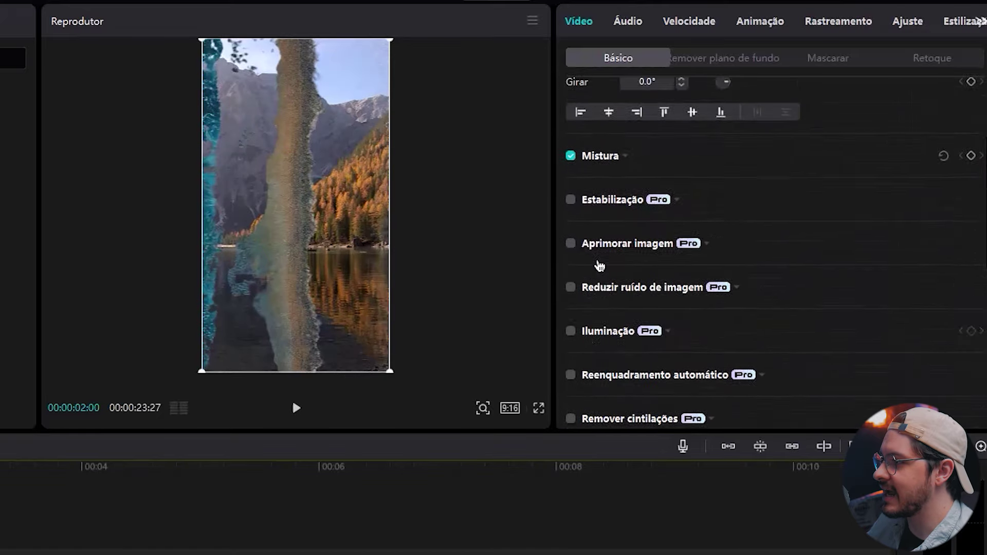
{"action": "scroll", "coordinate": [643, 278], "scroll_direction": "down", "scroll_amount": 1}
{"action": "left_click", "coordinate": [626, 250]}
{"action": "key", "text": "Left"}
{"action": "key", "text": "Left"}
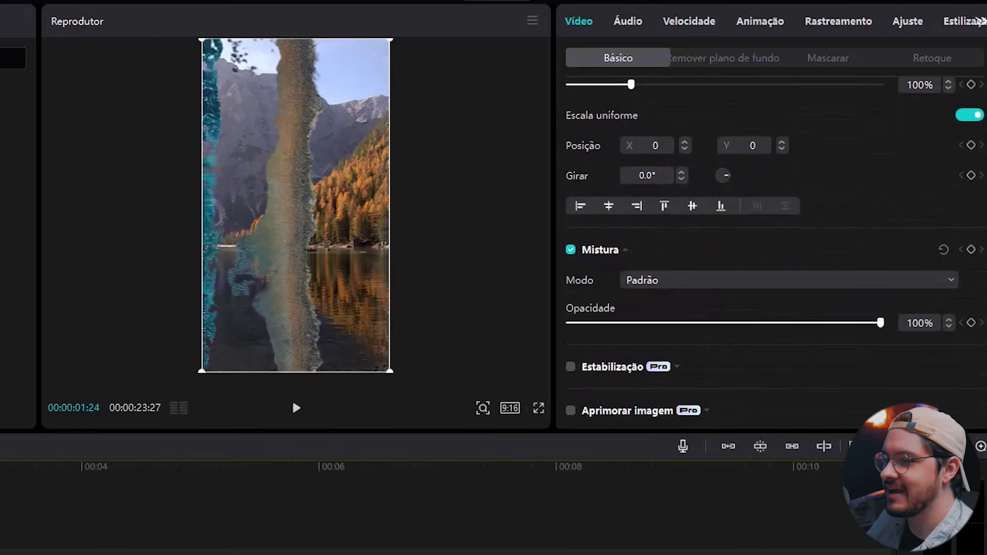
{"action": "left_click", "coordinate": [972, 251]}
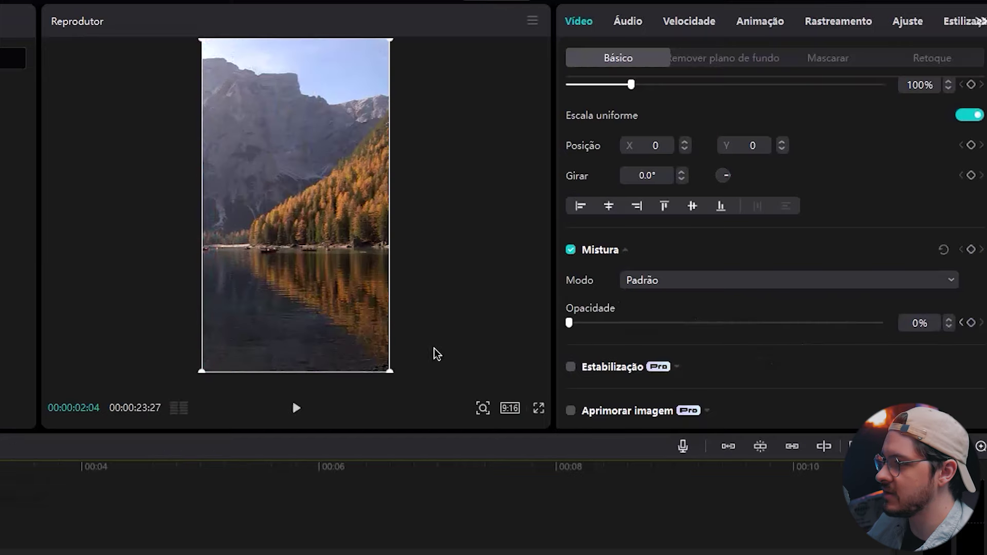
{"action": "left_click", "coordinate": [350, 266]}
{"action": "left_click", "coordinate": [292, 399]}
{"action": "left_click", "coordinate": [292, 399]}
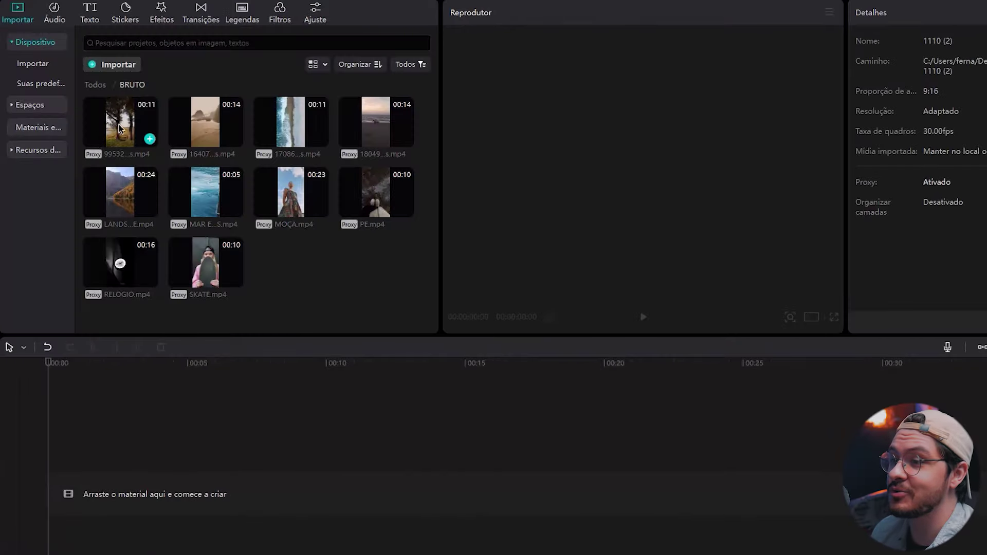
- Add the tree swing clip 9953267-hd_1080_1920_24fps.mp4 to the timeline and trim its end to about 3.4 seconds
{"action": "left_click_drag", "start_coordinate": [118, 128], "coordinate": [98, 507]}
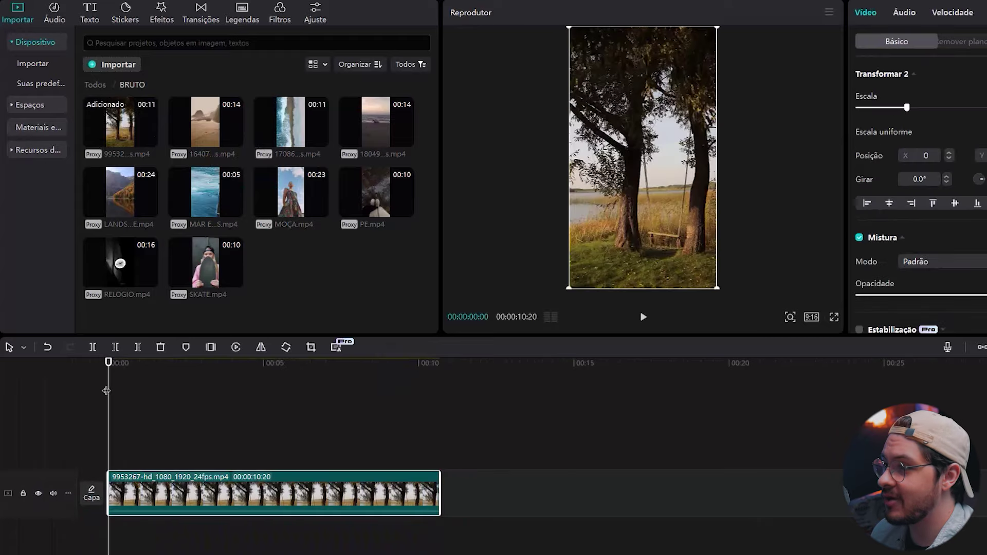
{"action": "left_click_drag", "start_coordinate": [126, 374], "coordinate": [260, 374]}
{"action": "left_click_drag", "start_coordinate": [441, 489], "coordinate": [216, 489]}
{"action": "left_click", "coordinate": [115, 390]}
{"action": "left_click_drag", "start_coordinate": [115, 390], "coordinate": [149, 389]}
- Place MOÇA.mp4 on the main track directly after the tree swing clip and play through the cut
{"action": "left_click_drag", "start_coordinate": [300, 189], "coordinate": [252, 496]}
{"action": "left_click", "coordinate": [221, 418]}
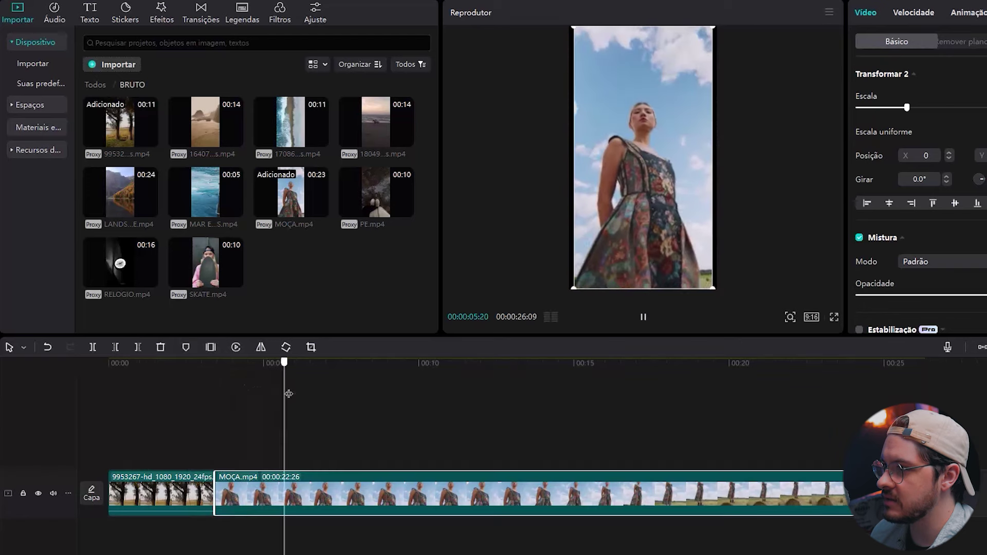
{"action": "key", "text": "space"}
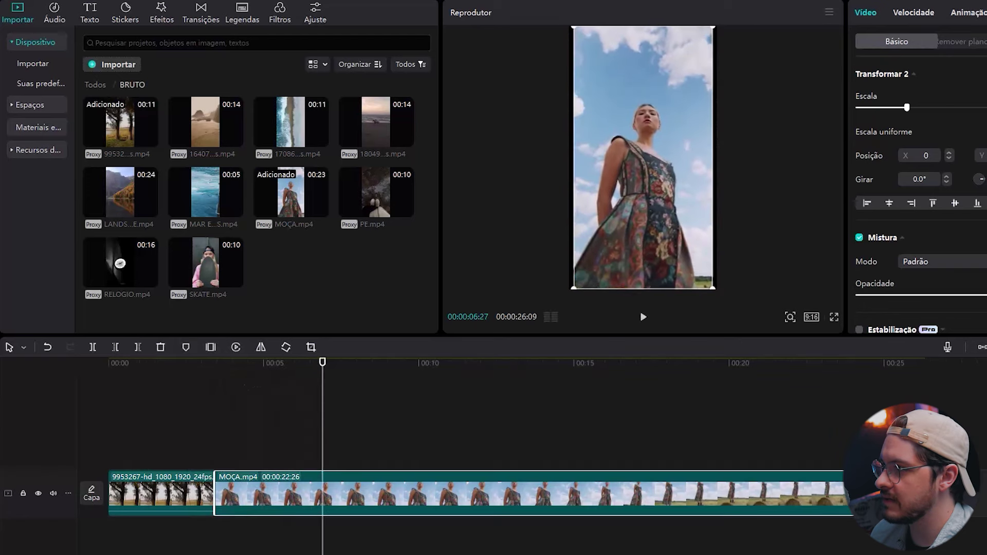
- Search the transitions for FILM BURNS, place Filme antigo II on the cut between the swing and woman clips, and play it
{"action": "left_click_drag", "start_coordinate": [323, 363], "coordinate": [529, 390]}
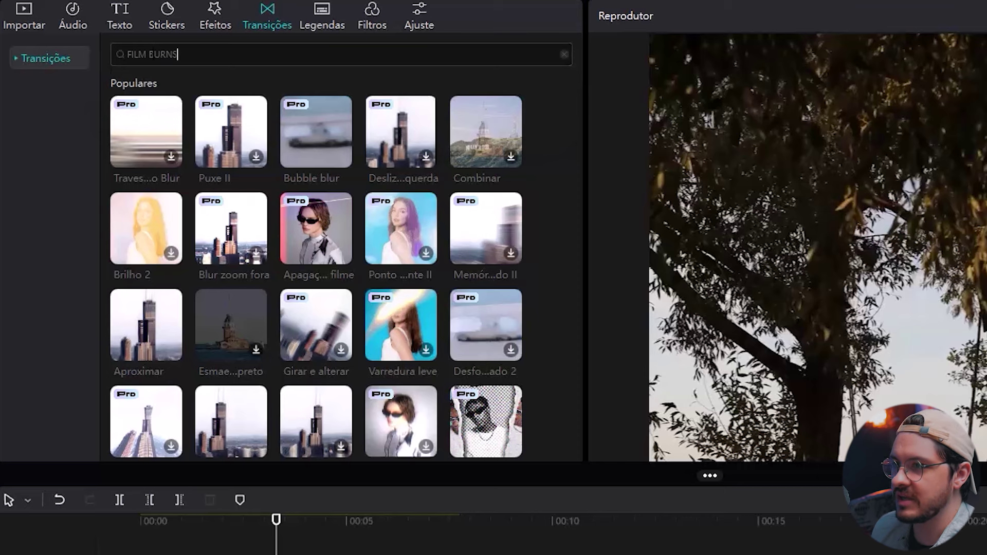
{"action": "key", "text": "Return"}
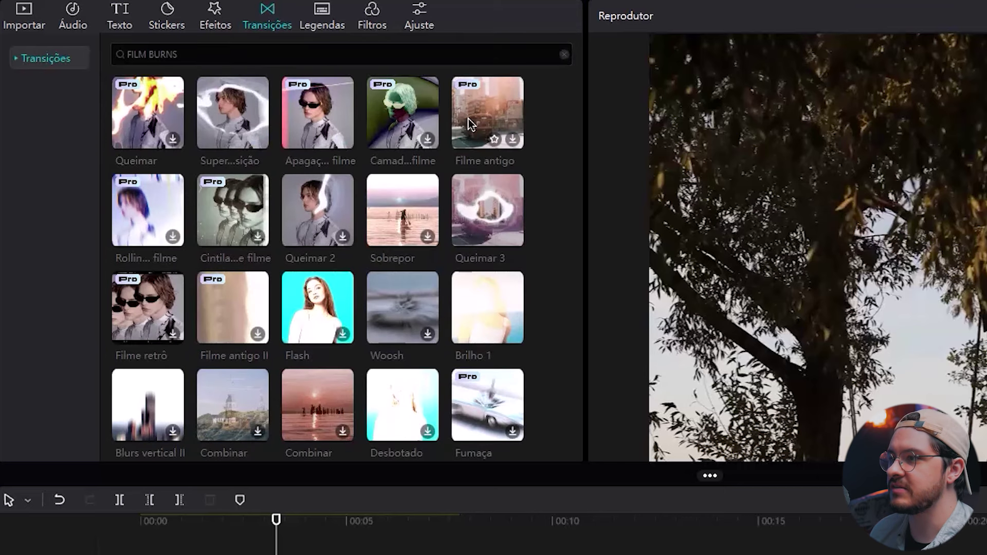
{"action": "left_click", "coordinate": [236, 317]}
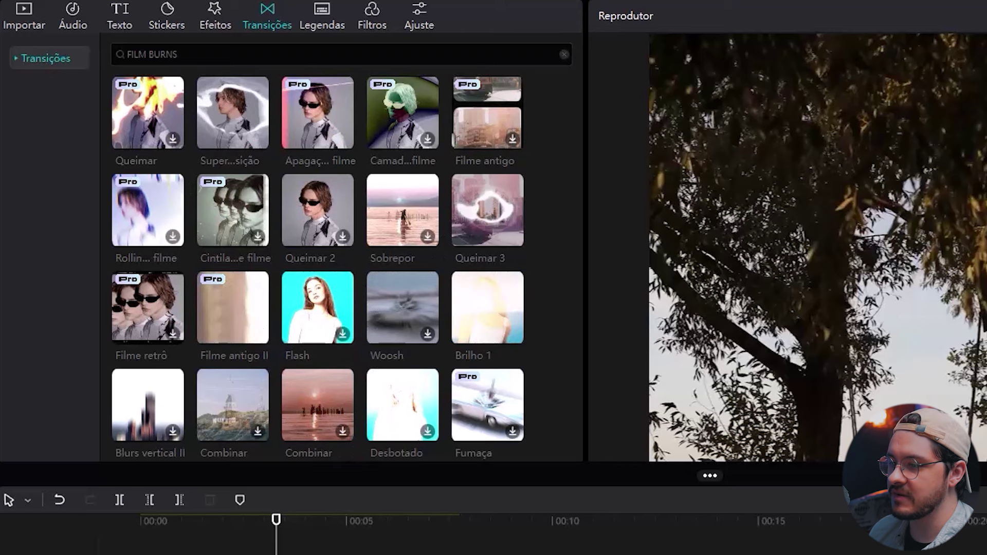
{"action": "left_click_drag", "start_coordinate": [236, 318], "coordinate": [276, 553]}
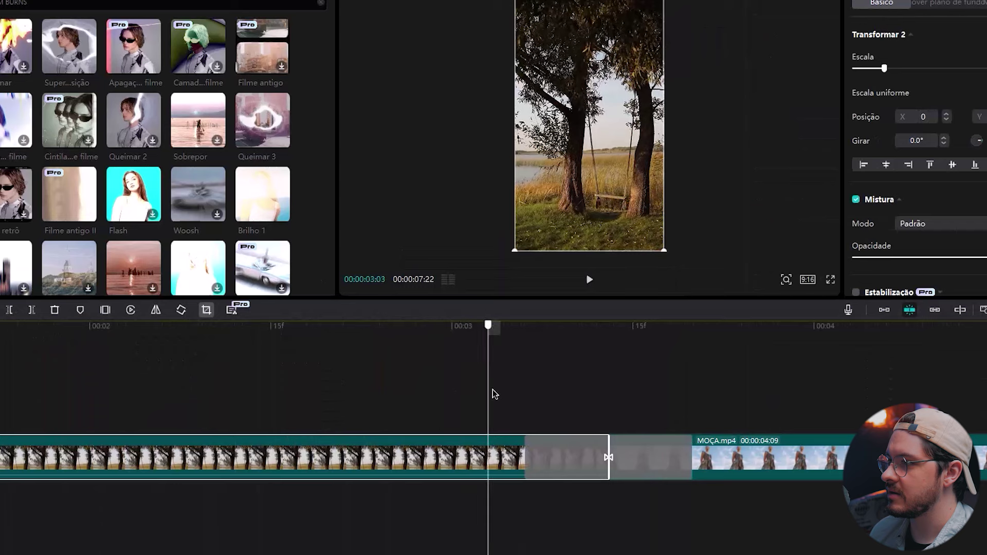
{"action": "left_click", "coordinate": [223, 397]}
{"action": "key", "text": "space"}
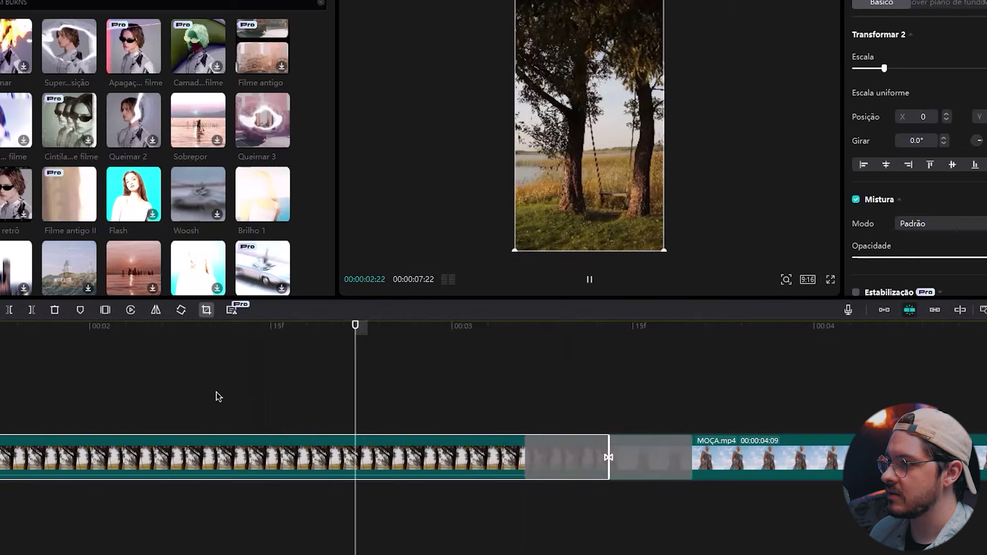
{"action": "key", "text": "space"}
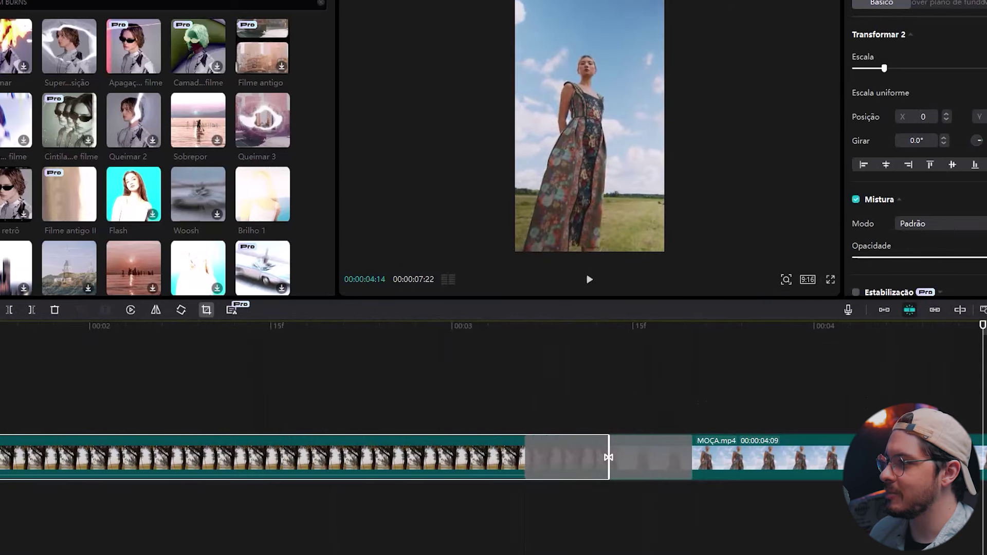
- Try another transition from the search results on the same cut, play it back, and delete it from the timeline
{"action": "key", "text": "ctrl+minus"}
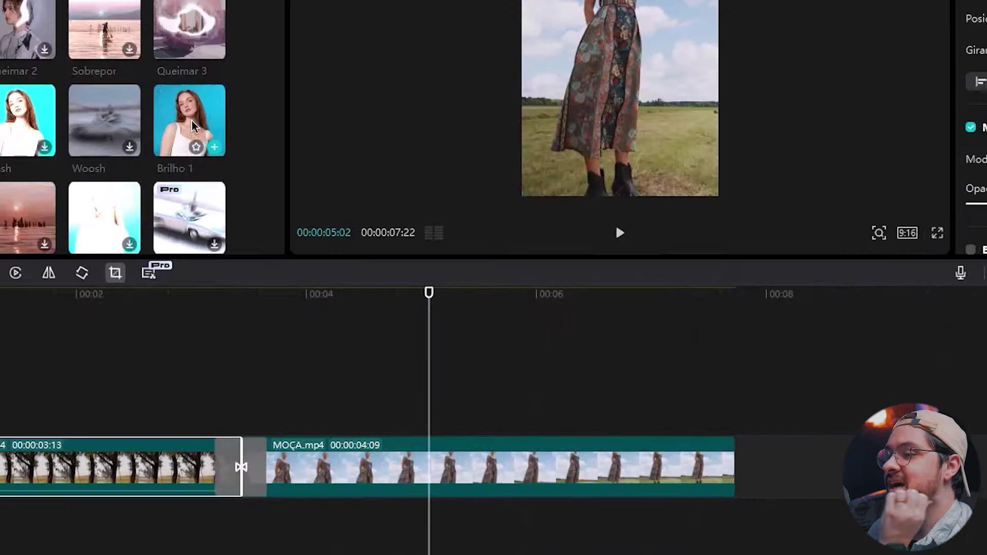
{"action": "left_click_drag", "start_coordinate": [134, 193], "coordinate": [278, 420]}
{"action": "left_click", "coordinate": [199, 354]}
{"action": "key", "text": "space"}
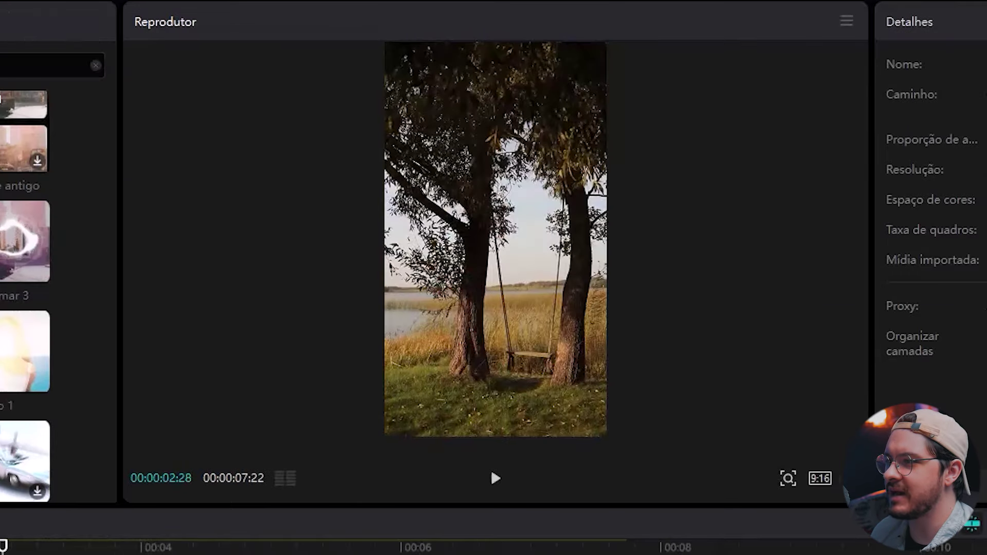
{"action": "key", "text": "space"}
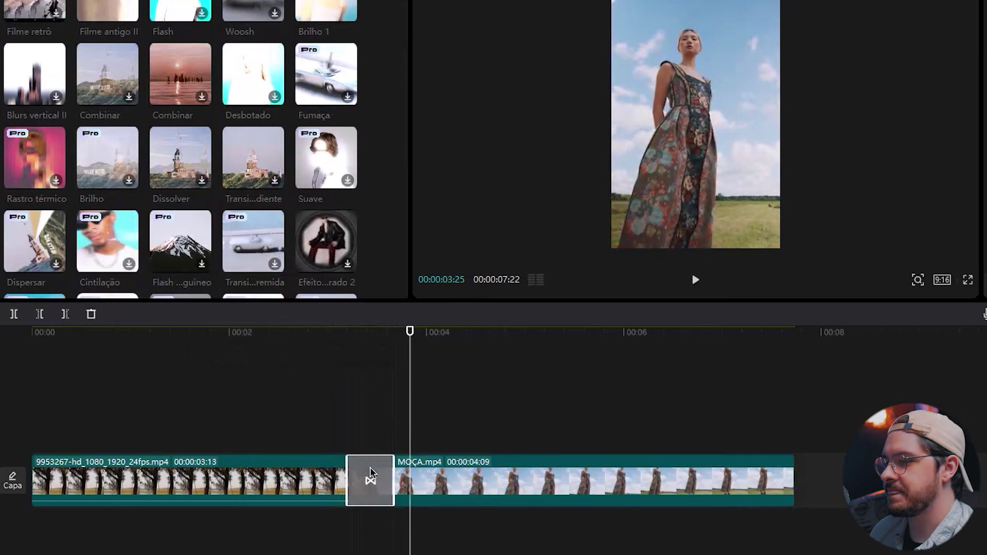
{"action": "key", "text": "Delete"}
{"action": "left_click", "coordinate": [328, 367]}
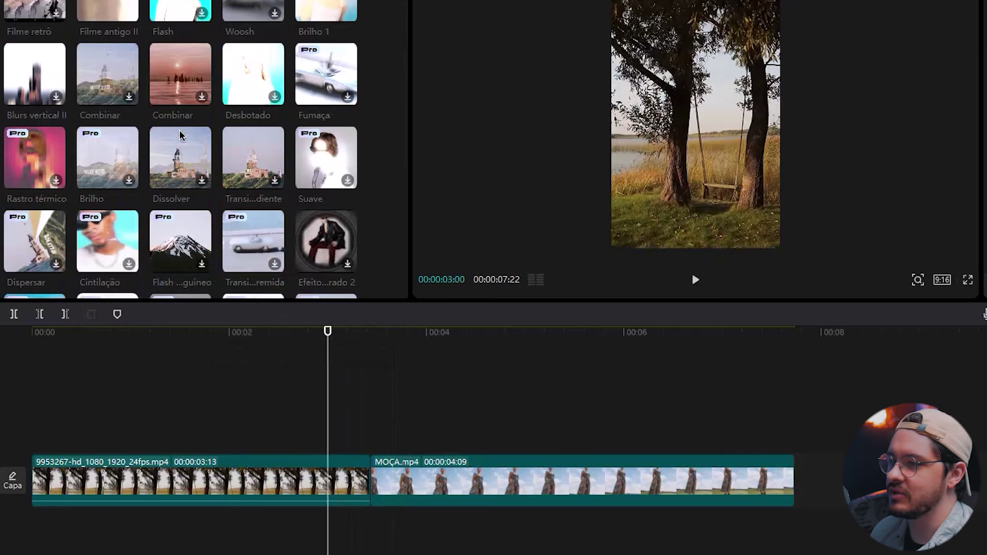
{"action": "scroll", "coordinate": [205, 222], "scroll_direction": "up", "scroll_amount": 2}
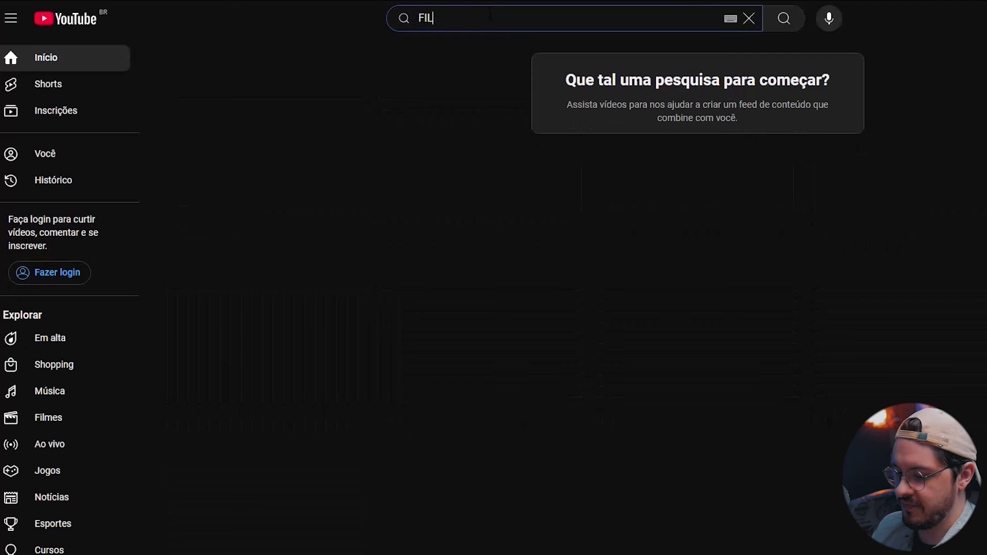
- Switch to YouTube, search for "film burn overlay" and look through the results for a usable overlay
{"action": "type", "text": "M BURNS"}
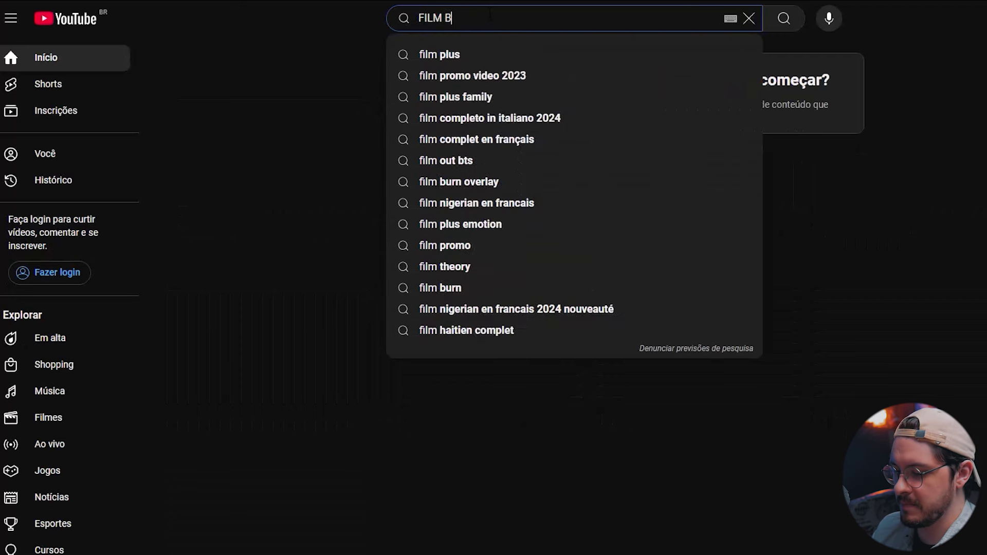
{"action": "key", "text": "Down"}
{"action": "key", "text": "Down"}
{"action": "key", "text": "Down"}
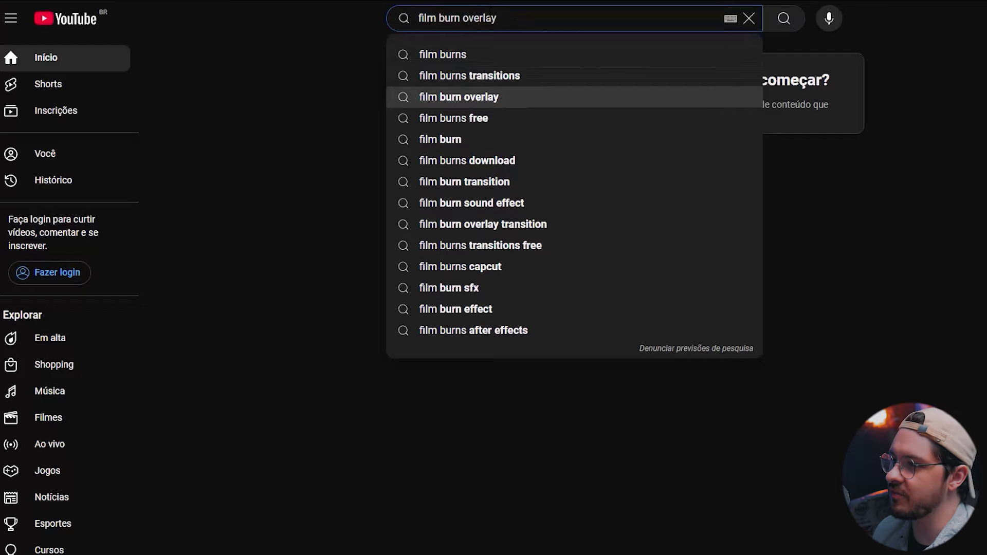
{"action": "key", "text": "Return"}
{"action": "scroll", "coordinate": [651, 177], "scroll_direction": "down", "scroll_amount": 5}
{"action": "scroll", "coordinate": [650, 175], "scroll_direction": "down", "scroll_amount": 5}
{"action": "scroll", "coordinate": [531, 205], "scroll_direction": "up", "scroll_amount": 5}
{"action": "scroll", "coordinate": [495, 267], "scroll_direction": "down", "scroll_amount": 6}
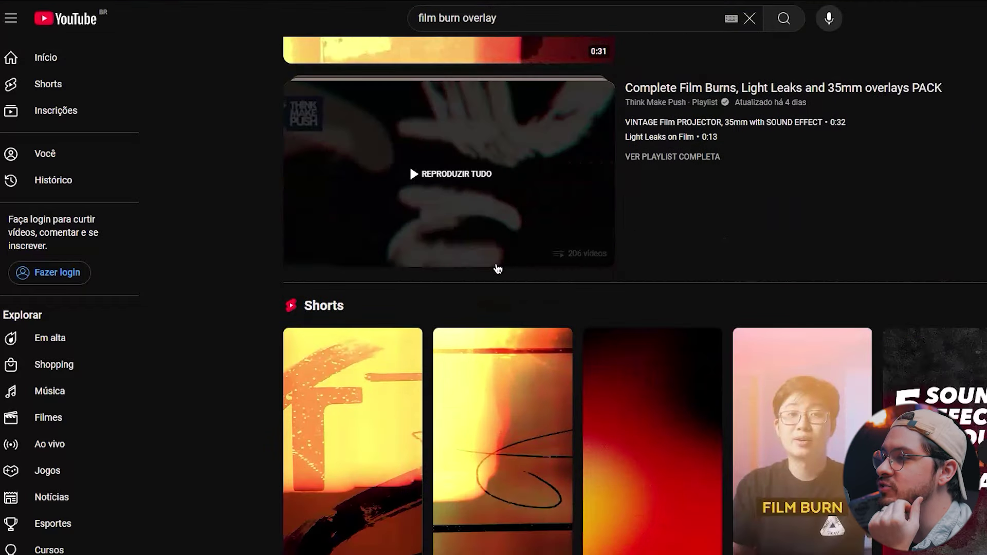
{"action": "scroll", "coordinate": [498, 269], "scroll_direction": "up", "scroll_amount": 10}
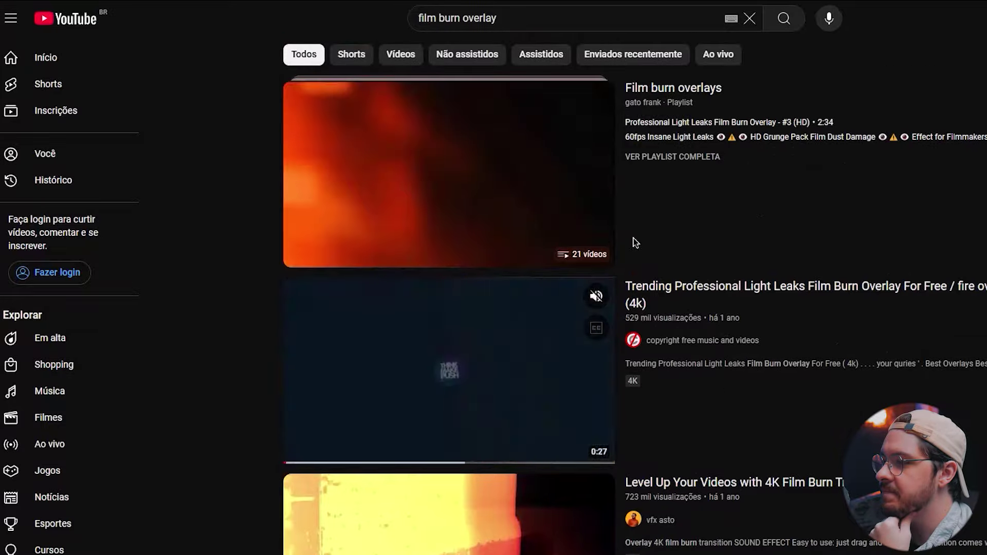
- Check the first video of the Film burn overlays playlist, return to the results and open "Film burn overlay HD 1080p Free download"
{"action": "mouse_move", "coordinate": [616, 148]}
{"action": "left_click", "coordinate": [657, 96]}
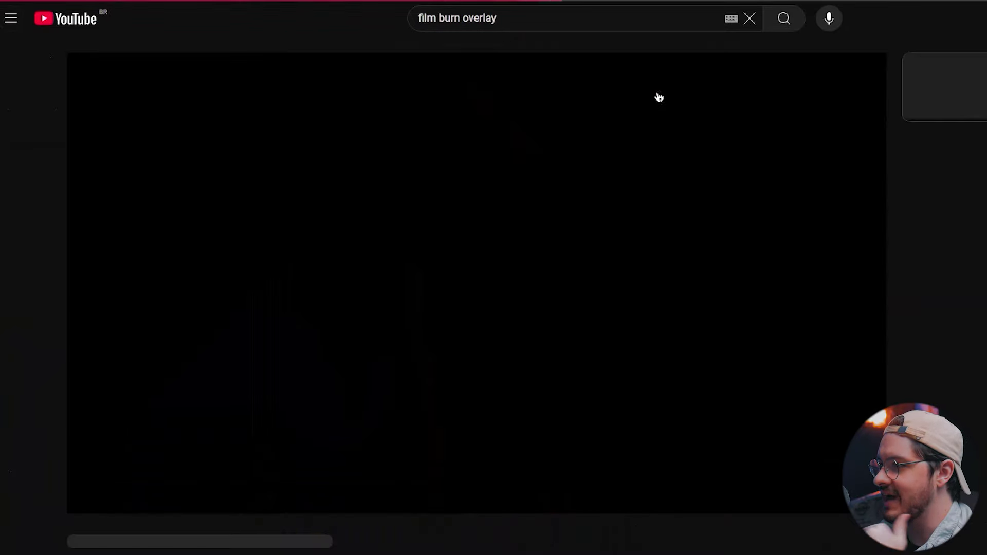
{"action": "scroll", "coordinate": [622, 168], "scroll_direction": "down", "scroll_amount": 3}
{"action": "scroll", "coordinate": [621, 169], "scroll_direction": "up", "scroll_amount": 4}
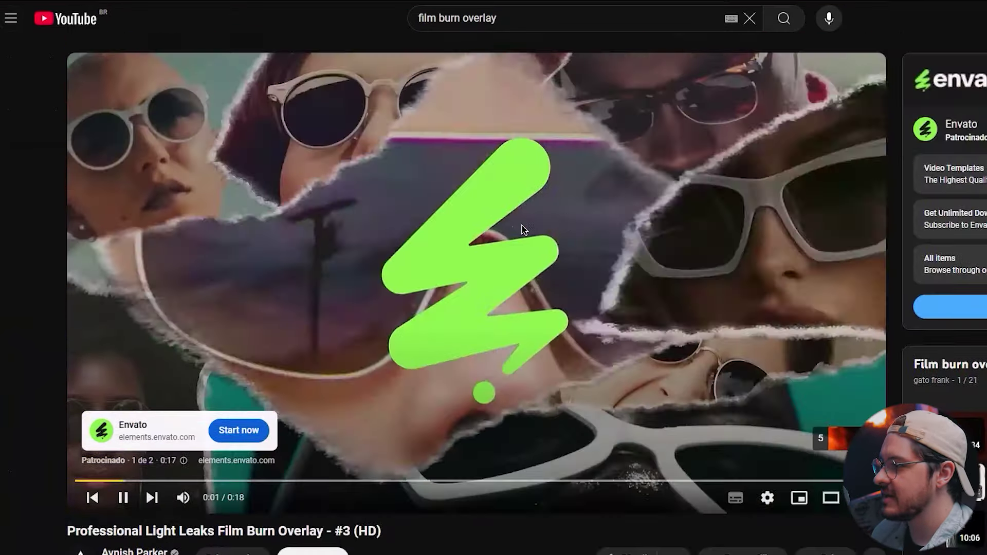
{"action": "key", "text": "space"}
{"action": "scroll", "coordinate": [911, 330], "scroll_direction": "down", "scroll_amount": 4}
{"action": "key", "text": "alt+Left"}
{"action": "scroll", "coordinate": [580, 234], "scroll_direction": "down", "scroll_amount": 10}
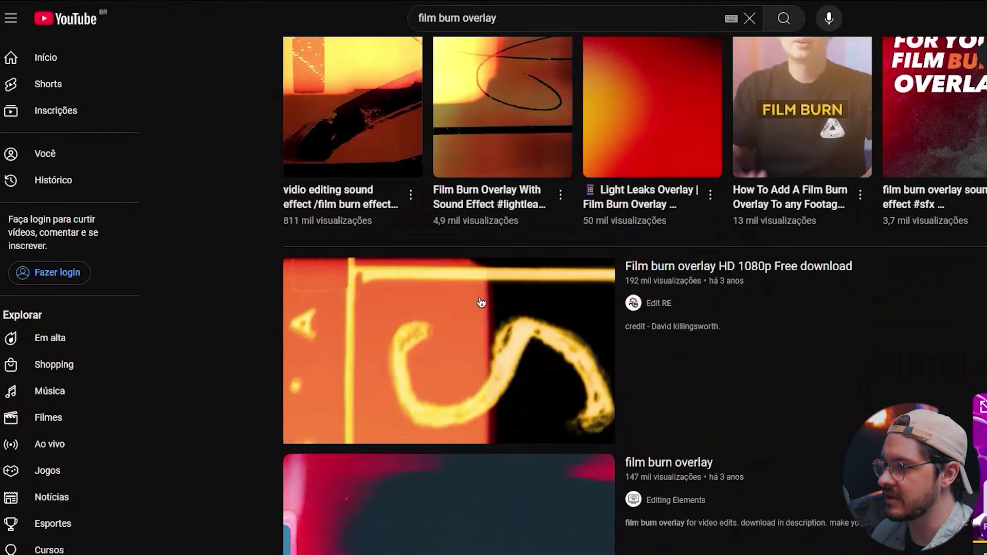
{"action": "left_click", "coordinate": [480, 302]}
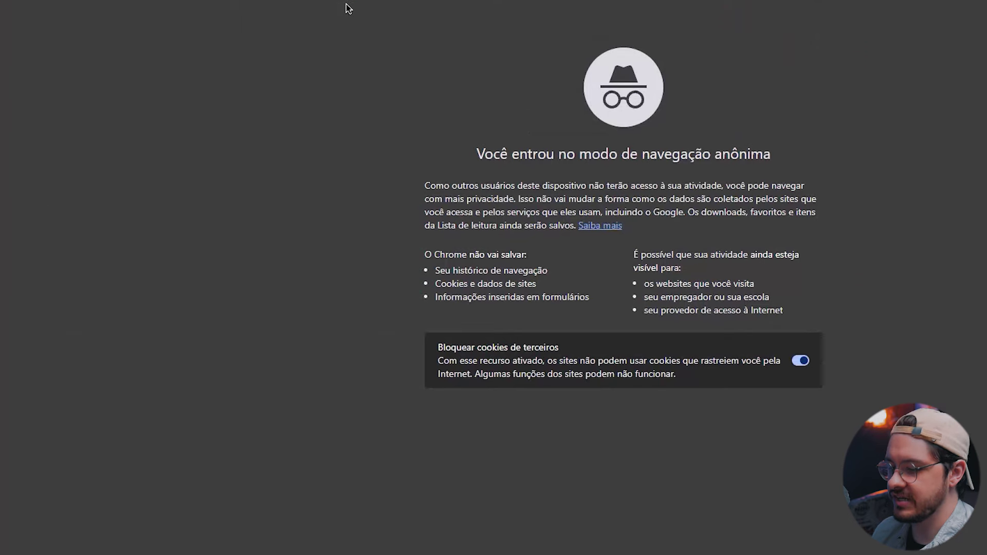
- Search the web for DOWNLOAD YOUTUBE, open yt1d.com and load the film burn video's link to list its download options
{"action": "type", "text": "DOWNLOAD YOUTUBE"}
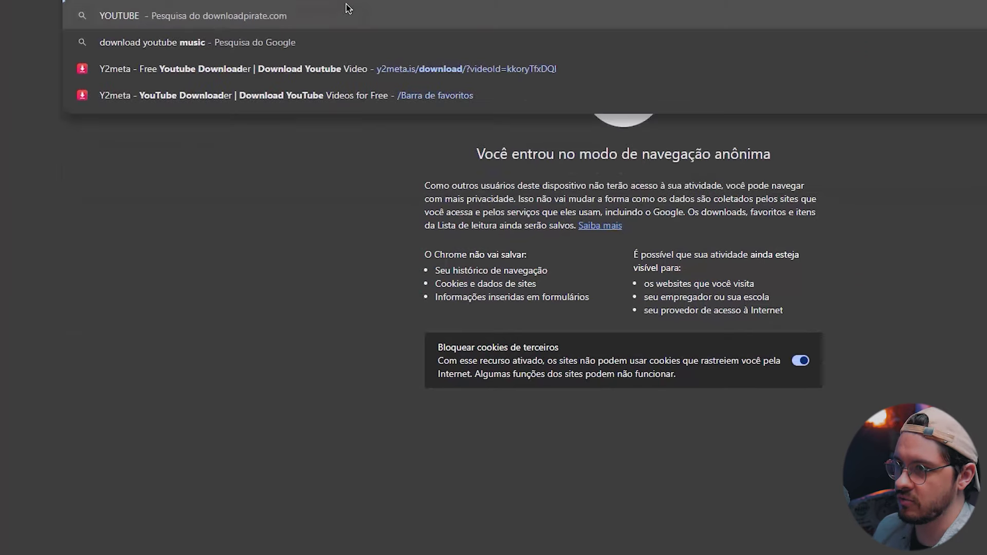
{"action": "key", "text": "Return"}
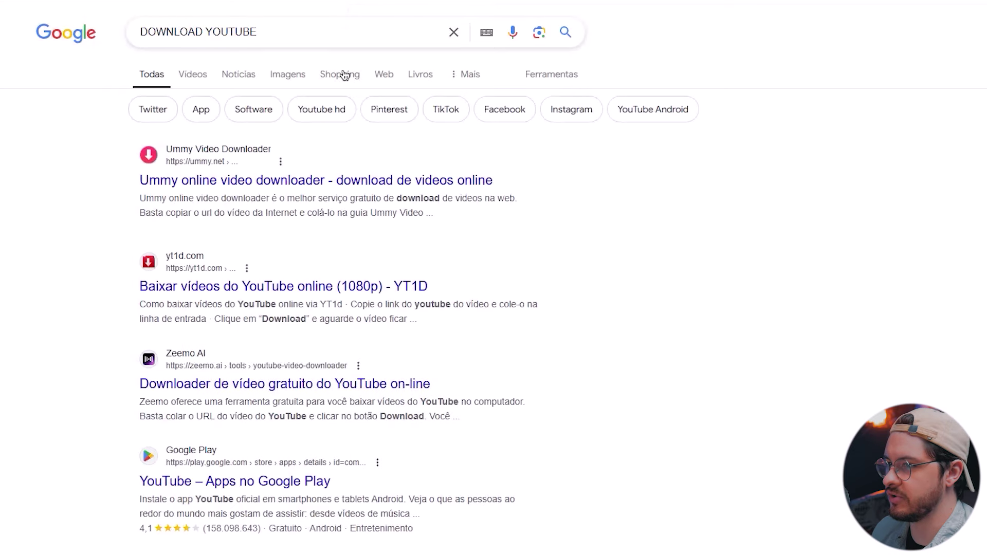
{"action": "left_click", "coordinate": [327, 291]}
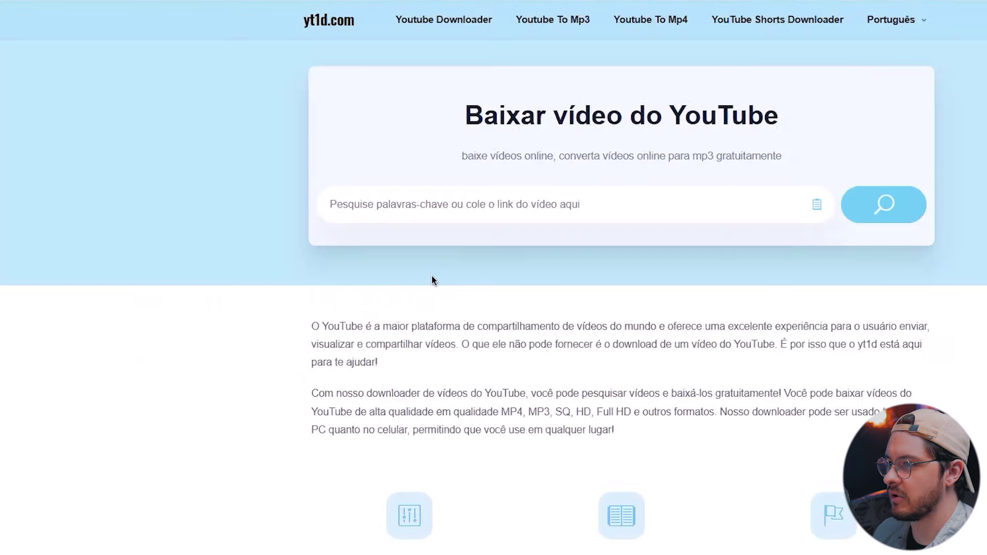
{"action": "type", "text": "https://www.youtube.com/watch?v=mbG39-OYLOg"}
{"action": "left_click", "coordinate": [862, 202]}
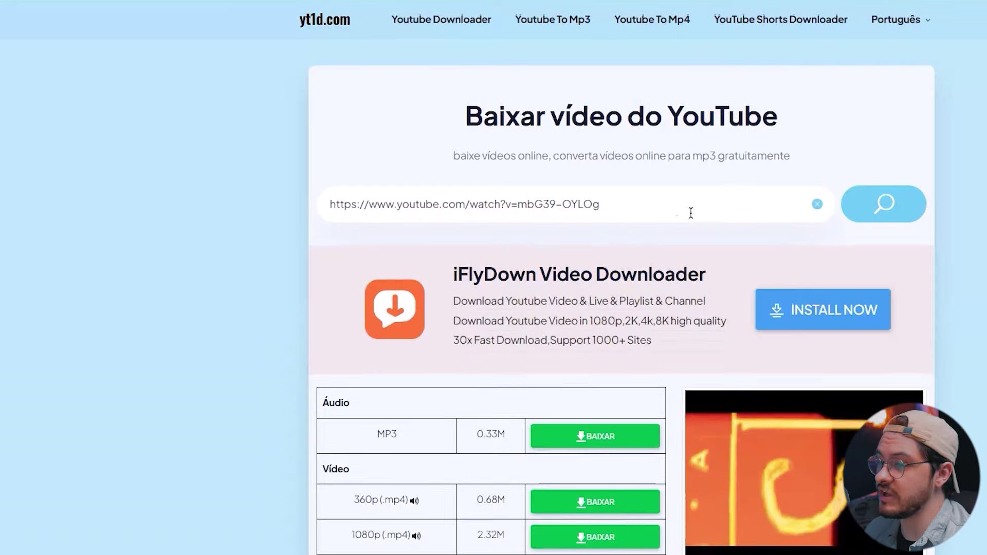
{"action": "scroll", "coordinate": [551, 341], "scroll_direction": "down", "scroll_amount": 10}
{"action": "scroll", "coordinate": [474, 311], "scroll_direction": "up", "scroll_amount": 10}
{"action": "scroll", "coordinate": [450, 379], "scroll_direction": "down", "scroll_amount": 3}
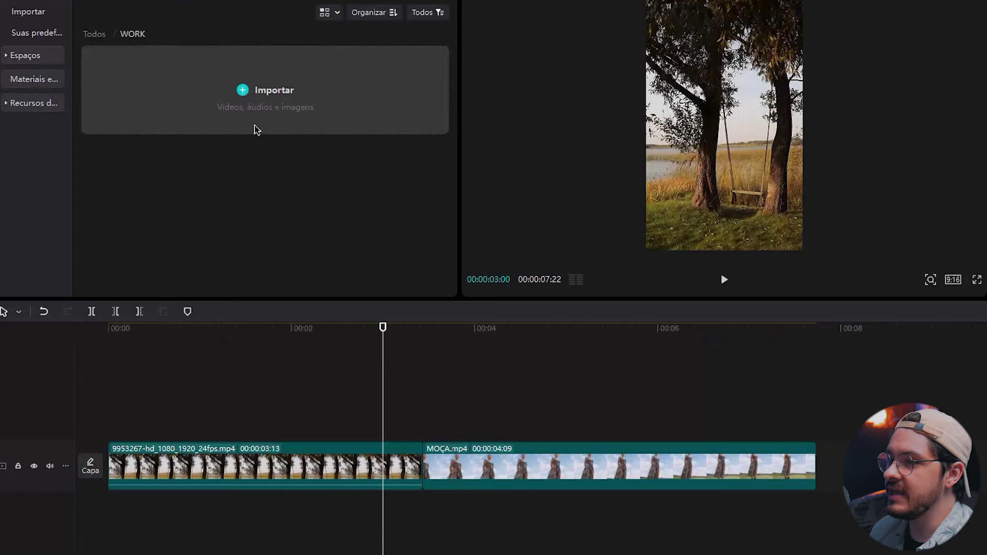
- Switch to CapCut, import "FREE Light Leak Transitions Pack - 4K (ULTRA HD).mp4" and place it on a track above the clips
{"action": "left_click", "coordinate": [255, 128]}
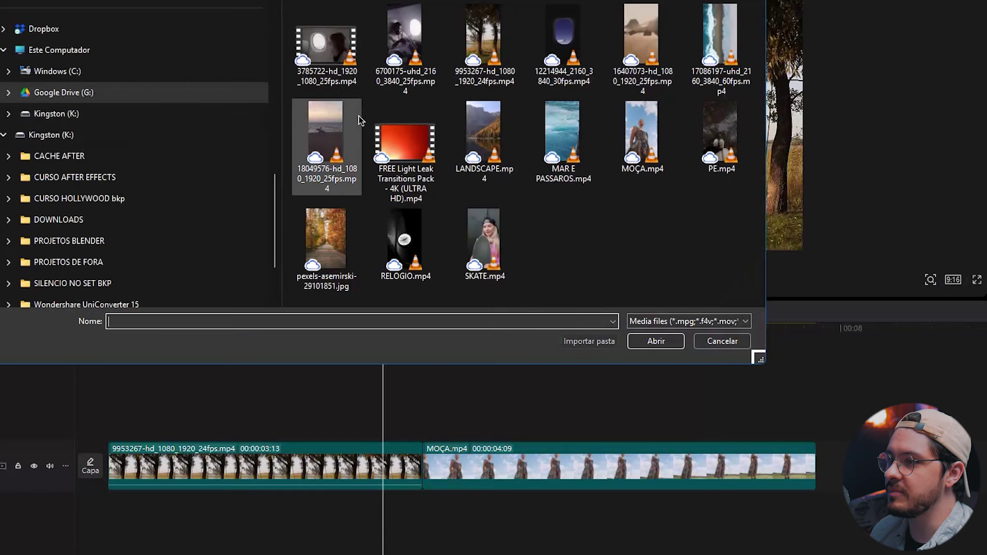
{"action": "double_click", "coordinate": [381, 136]}
{"action": "left_click_drag", "start_coordinate": [103, 82], "coordinate": [403, 421]}
- Scale the light leak clip to 322% so it fills the vertical frame, and play it over the cut
{"action": "left_click_drag", "start_coordinate": [384, 332], "coordinate": [438, 345]}
{"action": "left_click_drag", "start_coordinate": [868, 161], "coordinate": [960, 160]}
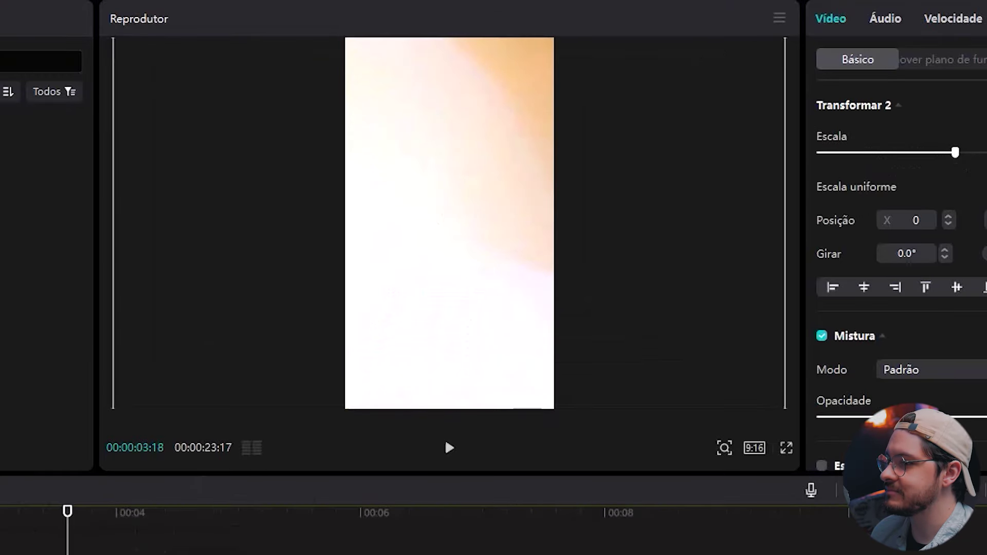
{"action": "left_click", "coordinate": [11, 530]}
{"action": "key", "text": "space"}
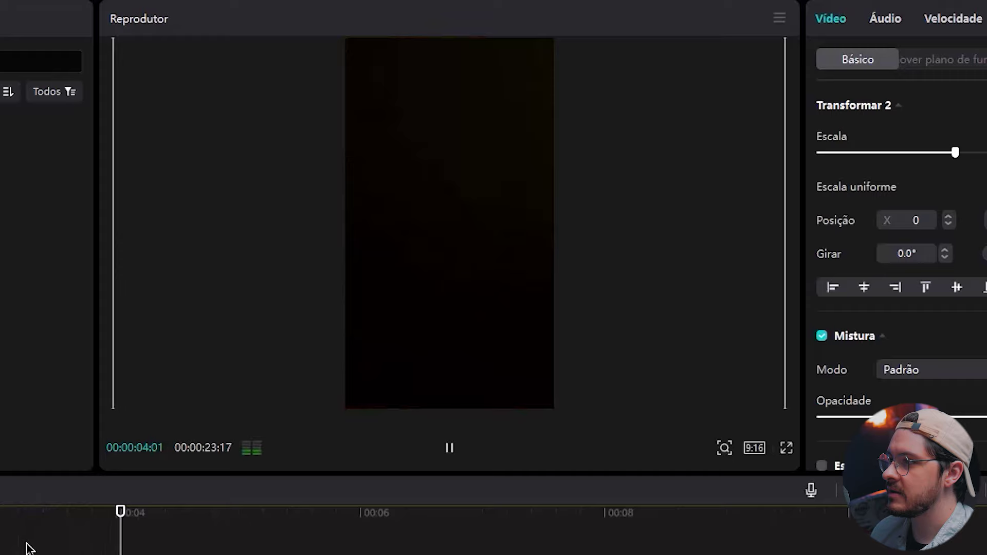
{"action": "left_click", "coordinate": [24, 532]}
{"action": "key", "text": "space"}
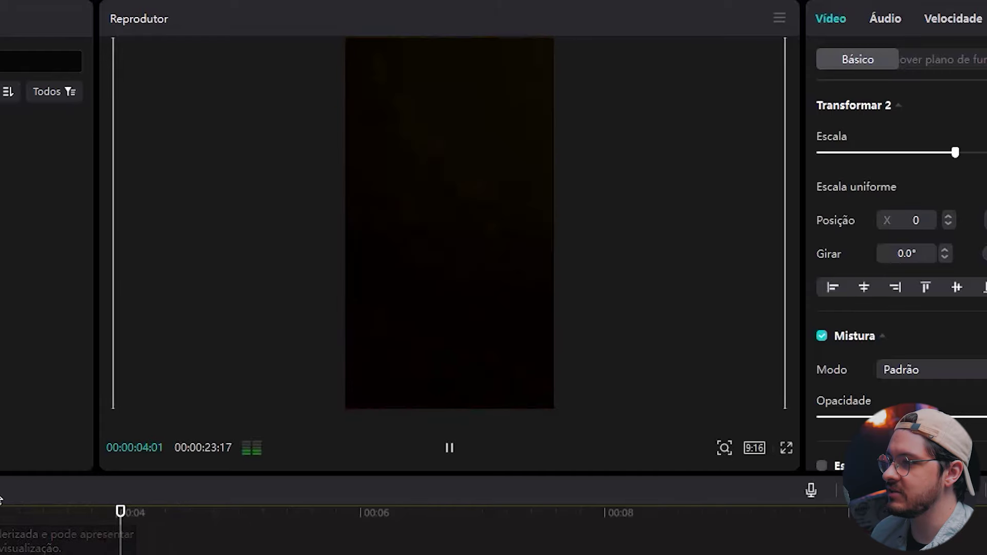
- Set the light leak clip's blend mode to Tela and play the blended result
{"action": "left_click_drag", "start_coordinate": [6, 511], "coordinate": [72, 527]}
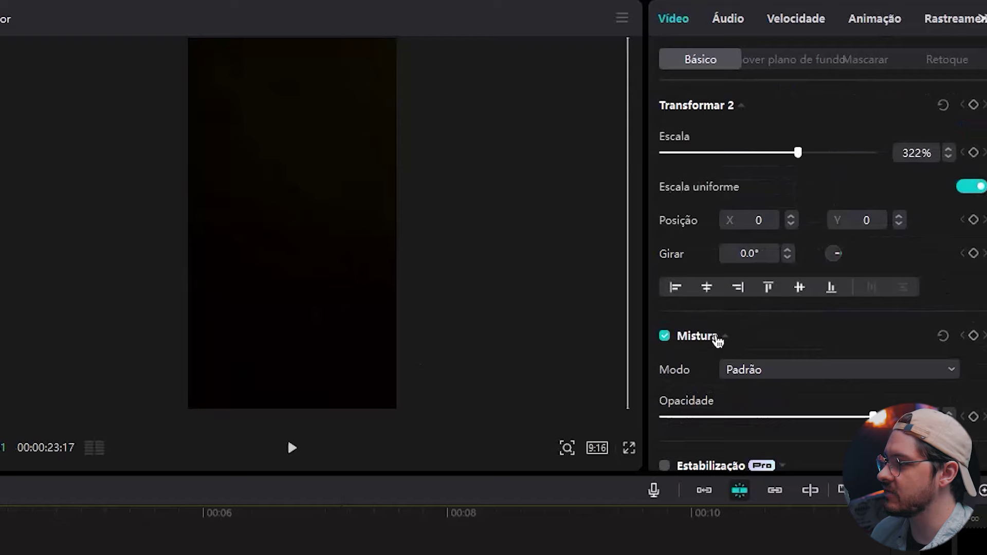
{"action": "left_click", "coordinate": [719, 338]}
{"action": "left_click", "coordinate": [720, 337]}
{"action": "scroll", "coordinate": [703, 293], "scroll_direction": "down", "scroll_amount": 2}
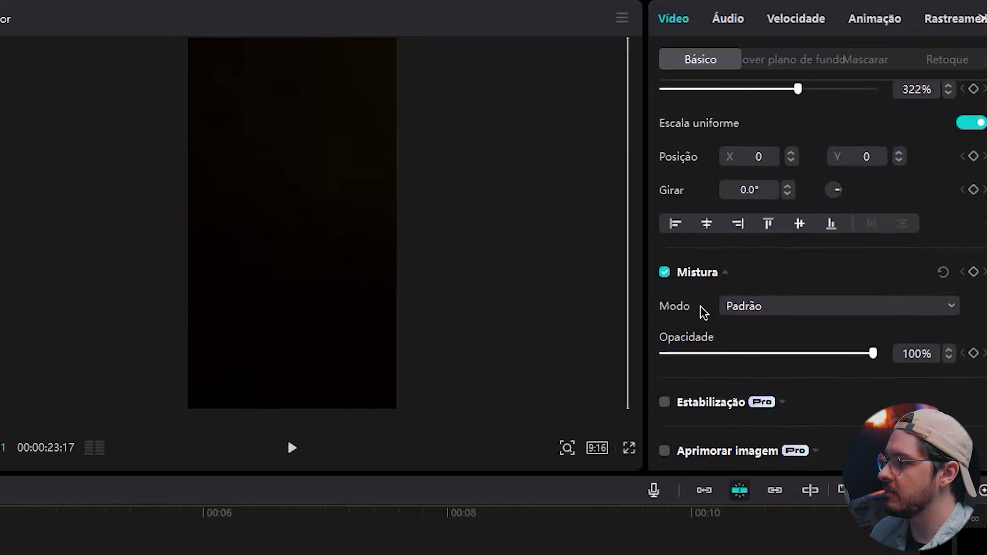
{"action": "left_click", "coordinate": [761, 307]}
{"action": "left_click", "coordinate": [761, 389]}
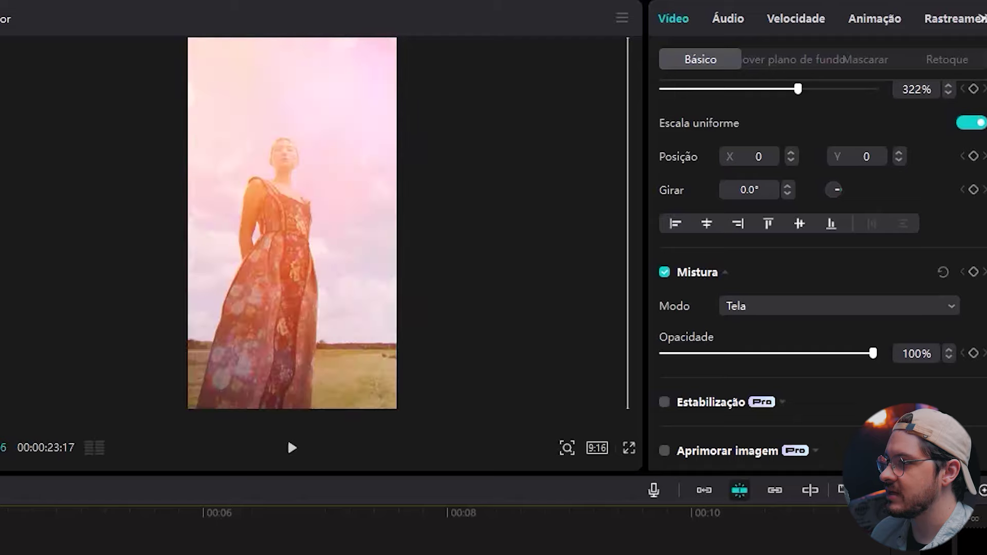
{"action": "key", "text": "space"}
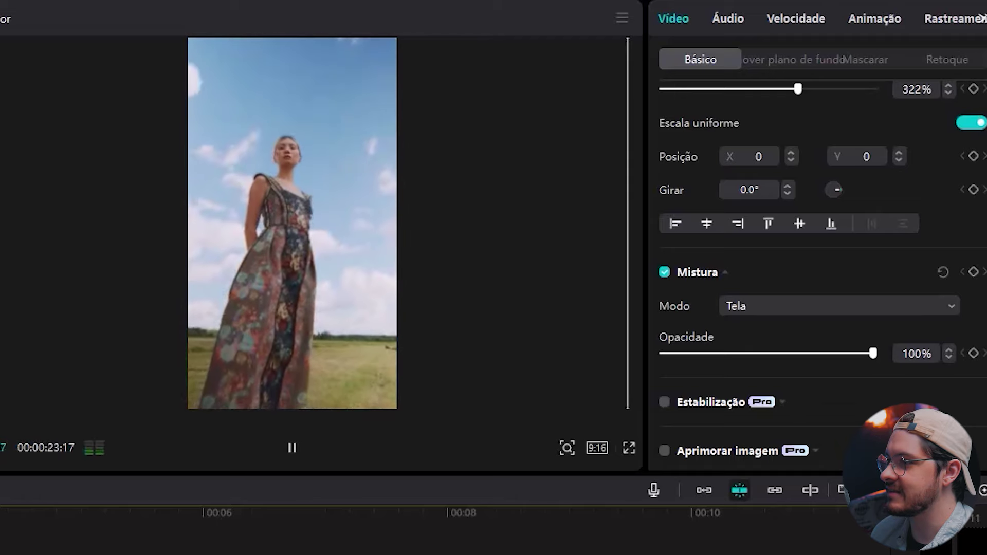
{"action": "key", "text": "space"}
- Shift the light leak clip earlier so its bright flash covers the cut between the swing and woman clips, and play the transition
{"action": "left_click_drag", "start_coordinate": [158, 279], "coordinate": [242, 282]}
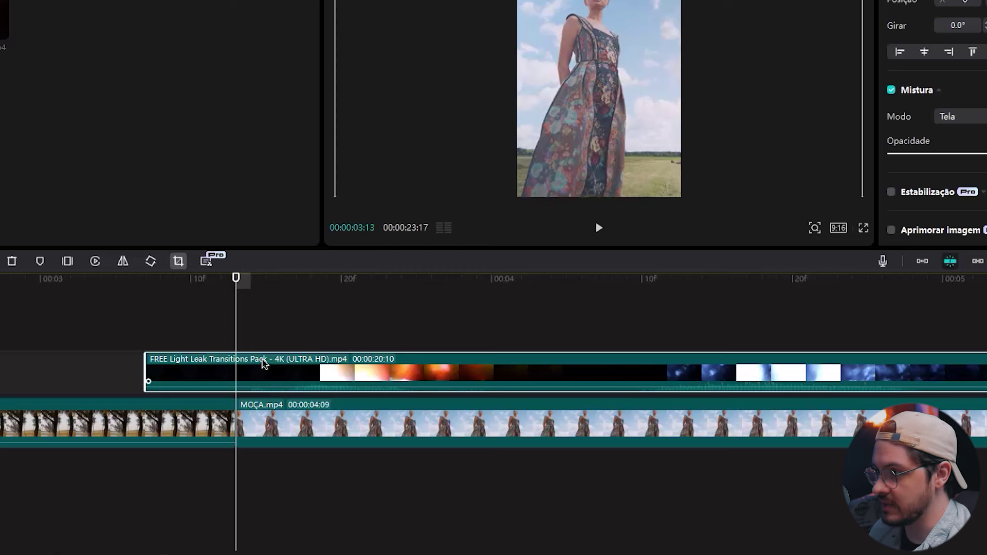
{"action": "left_click_drag", "start_coordinate": [254, 379], "coordinate": [237, 379]}
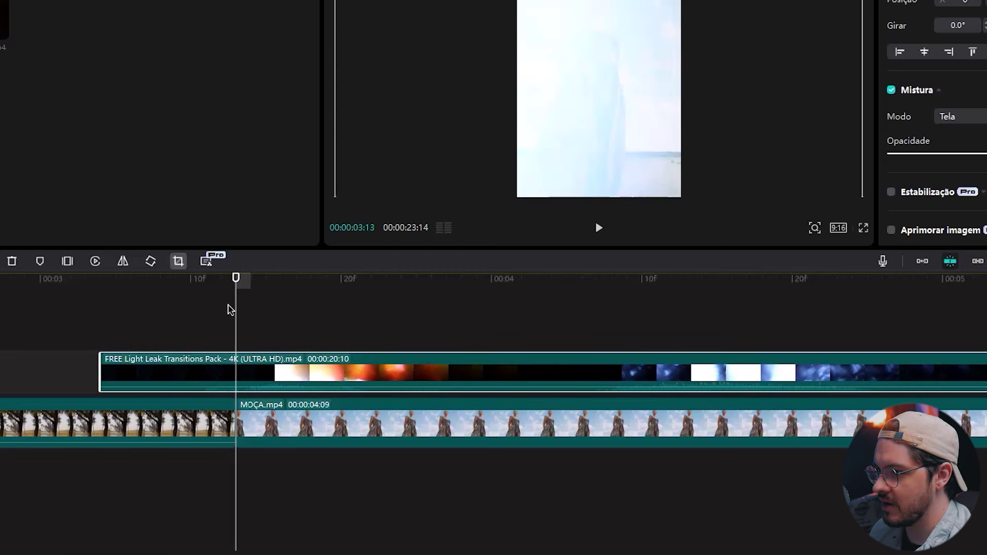
{"action": "left_click_drag", "start_coordinate": [231, 287], "coordinate": [250, 292]}
{"action": "left_click_drag", "start_coordinate": [250, 412], "coordinate": [66, 496]}
{"action": "key", "text": "space"}
{"action": "key", "text": "space"}
{"action": "left_click", "coordinate": [68, 408]}
{"action": "key", "text": "space"}
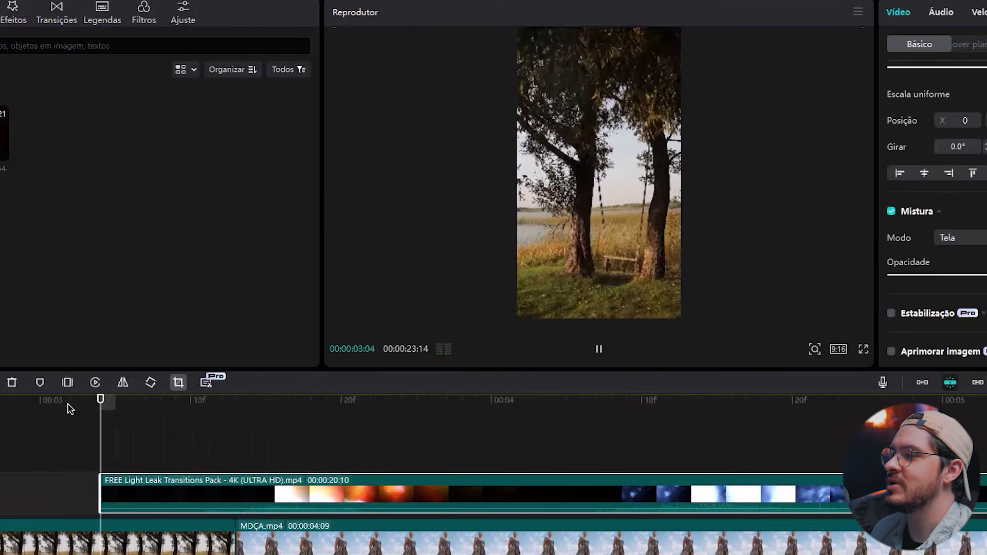
- Split the light leak clip at 00:00:07:22 and stack its second part on a track above, aligned with the first part's start
{"action": "key", "text": "space"}
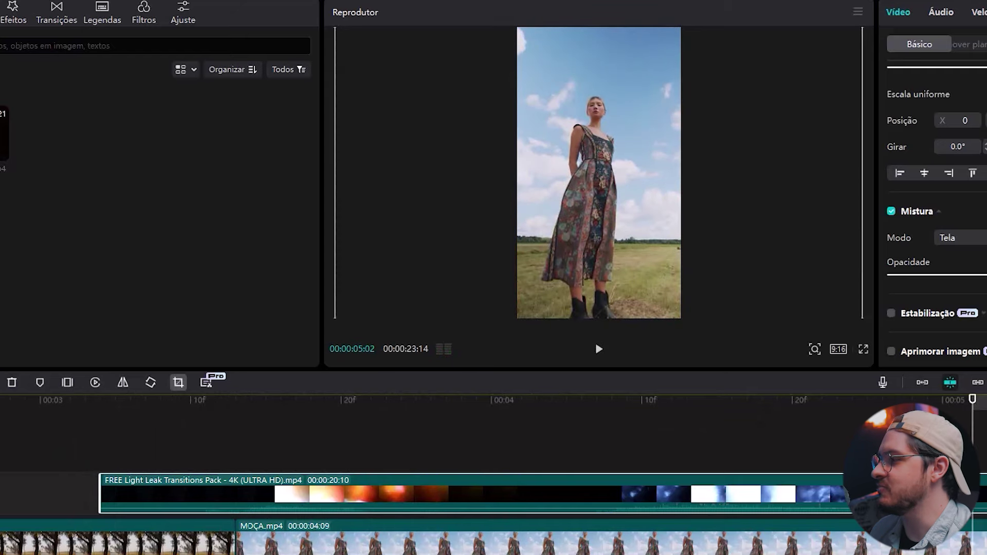
{"action": "scroll", "coordinate": [289, 449], "scroll_direction": "down", "scroll_amount": 5}
{"action": "key", "text": "space"}
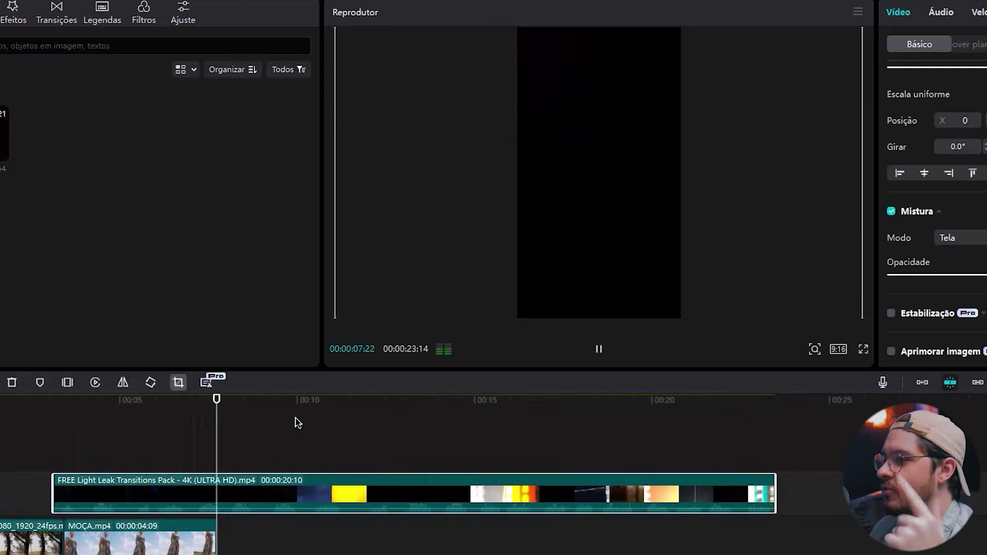
{"action": "left_click", "coordinate": [247, 403]}
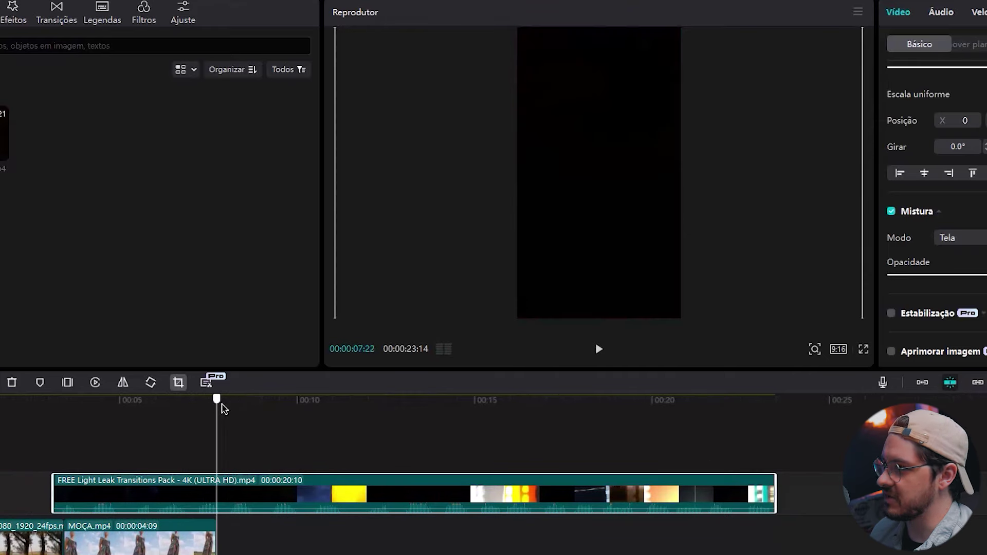
{"action": "key", "text": "ctrl+b"}
{"action": "left_click_drag", "start_coordinate": [273, 469], "coordinate": [100, 438]}
{"action": "left_click", "coordinate": [66, 401]}
- Split both stacked light leak clips at 00:00:04:05 and delete the parts after that point
{"action": "scroll", "coordinate": [643, 411], "scroll_direction": "up", "scroll_amount": 5}
{"action": "left_click", "coordinate": [597, 402]}
{"action": "left_click_drag", "start_coordinate": [562, 440], "coordinate": [607, 538]}
{"action": "key", "text": "ctrl+b"}
{"action": "left_click_drag", "start_coordinate": [648, 465], "coordinate": [663, 476]}
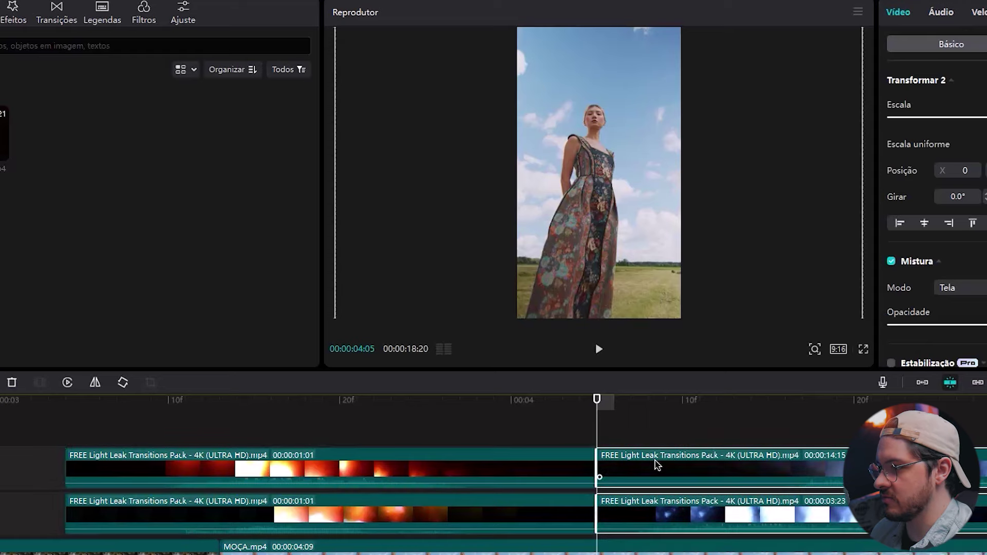
{"action": "key", "text": "Delete"}
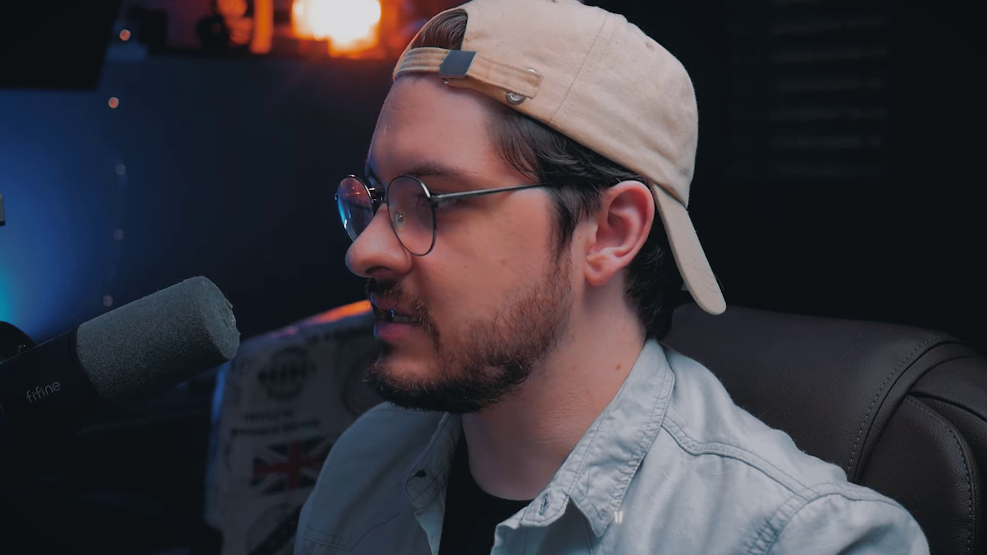
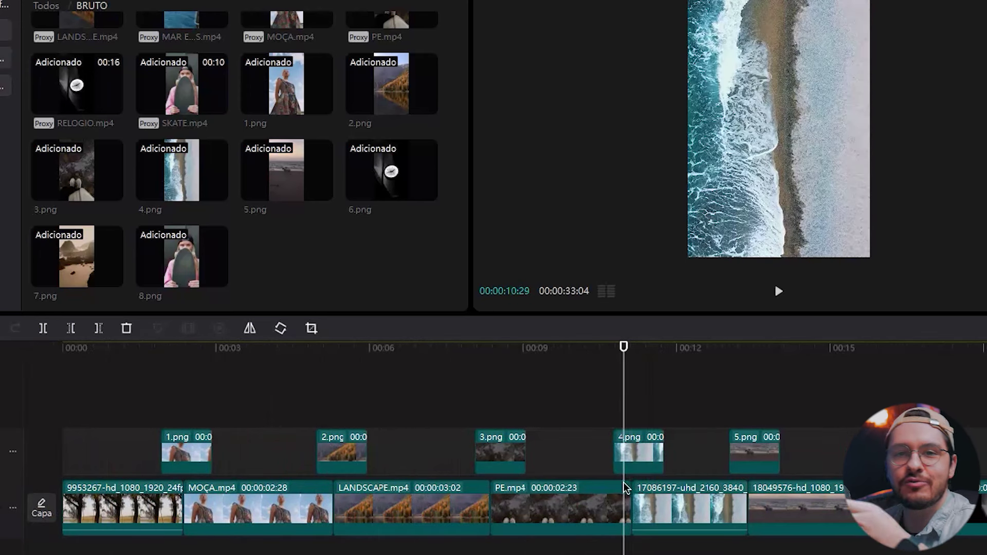
- Trim the ends of the 1.png to 5.png overlays so each stops at the cut between the main clips below it
{"action": "left_click_drag", "start_coordinate": [628, 354], "coordinate": [986, 363]}
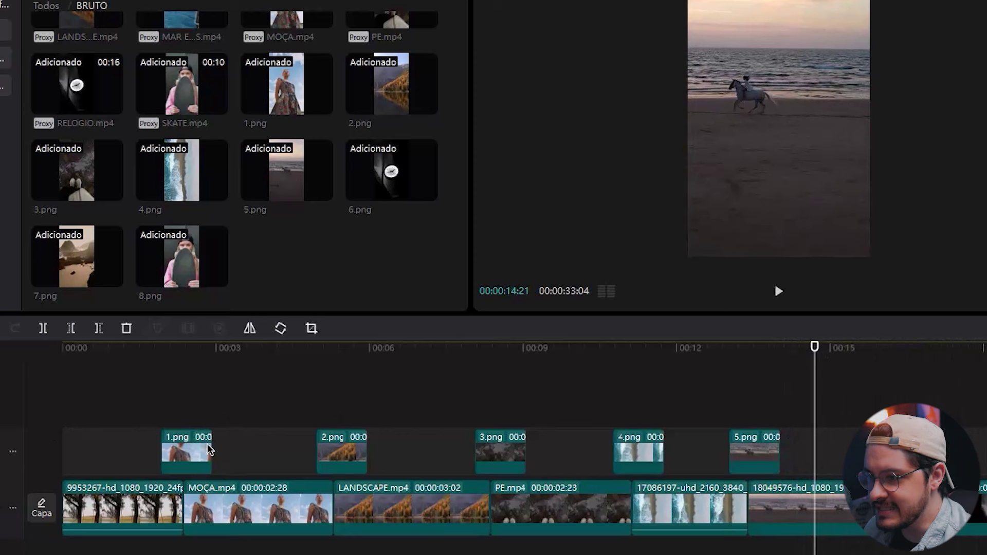
{"action": "left_click_drag", "start_coordinate": [209, 450], "coordinate": [184, 450]}
{"action": "left_click_drag", "start_coordinate": [366, 439], "coordinate": [333, 443]}
{"action": "left_click_drag", "start_coordinate": [525, 443], "coordinate": [487, 446]}
{"action": "left_click_drag", "start_coordinate": [663, 438], "coordinate": [634, 440]}
{"action": "left_click_drag", "start_coordinate": [778, 438], "coordinate": [749, 438]}
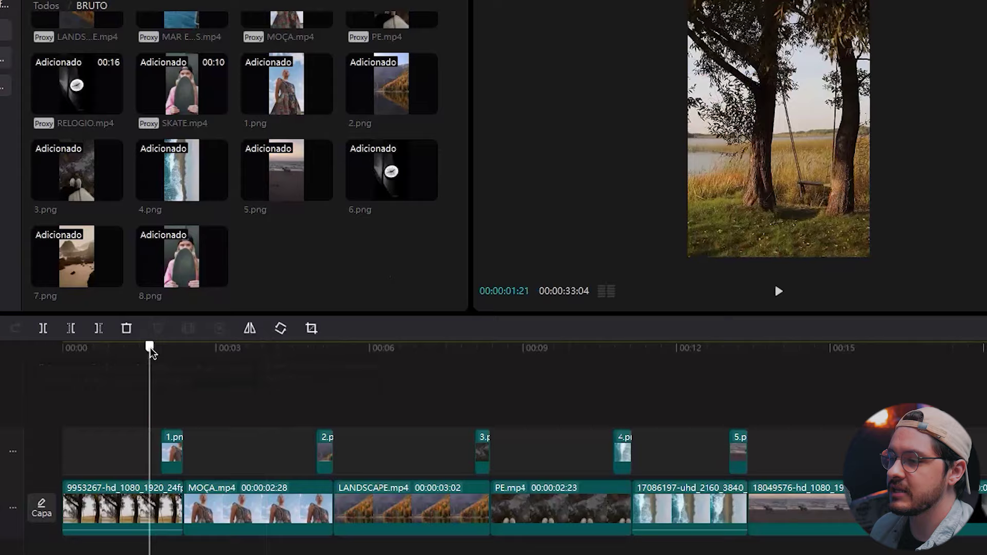
- Apply automatic background removal to the 1.png overlay to isolate the woman, and go back to the overlay's start
{"action": "left_click_drag", "start_coordinate": [150, 368], "coordinate": [172, 375]}
{"action": "left_click", "coordinate": [177, 451]}
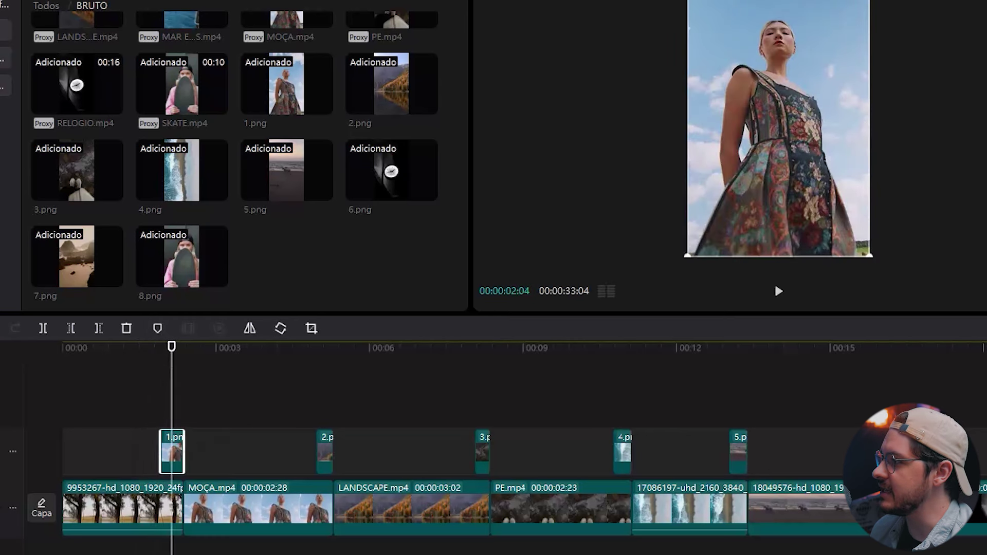
{"action": "left_click", "coordinate": [804, 52]}
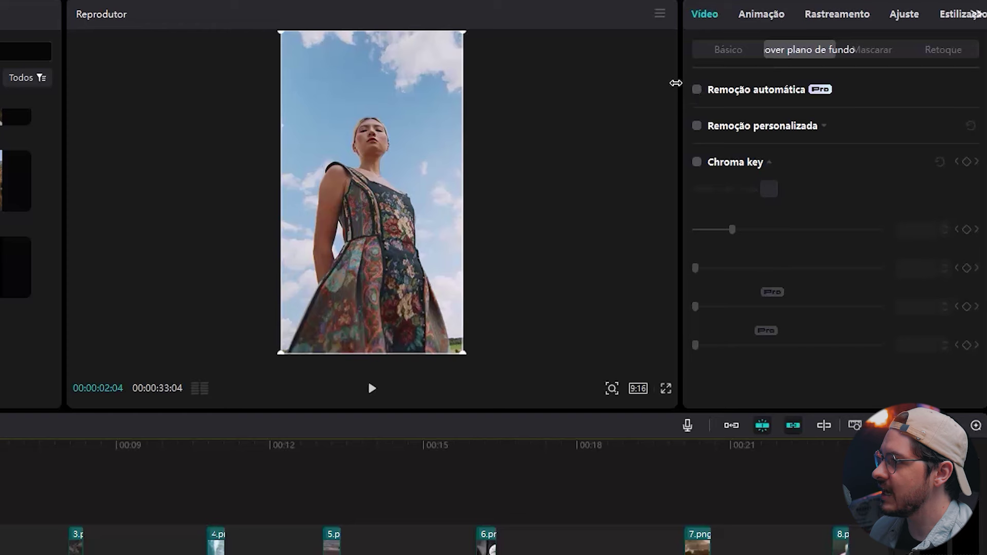
{"action": "left_click_drag", "start_coordinate": [681, 82], "coordinate": [597, 98]}
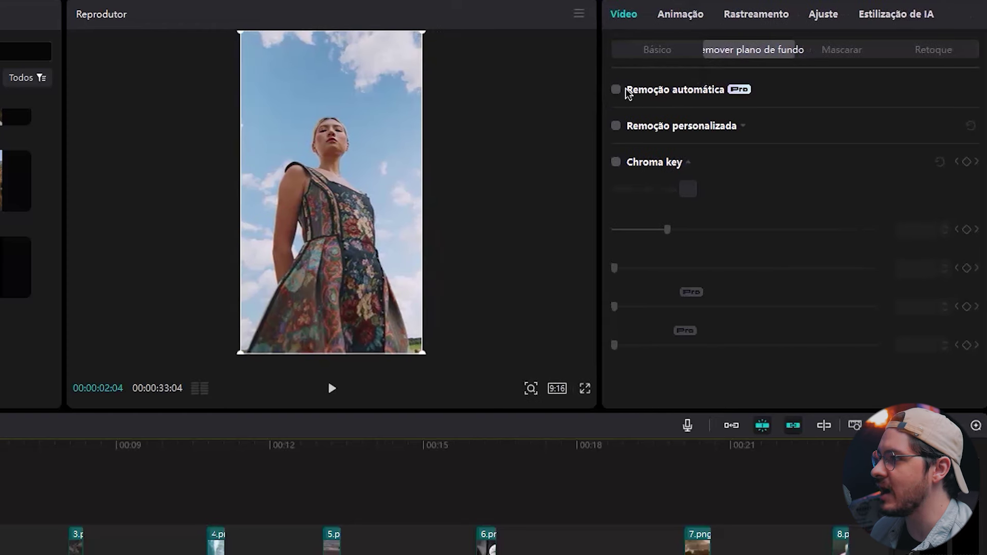
{"action": "left_click", "coordinate": [617, 92]}
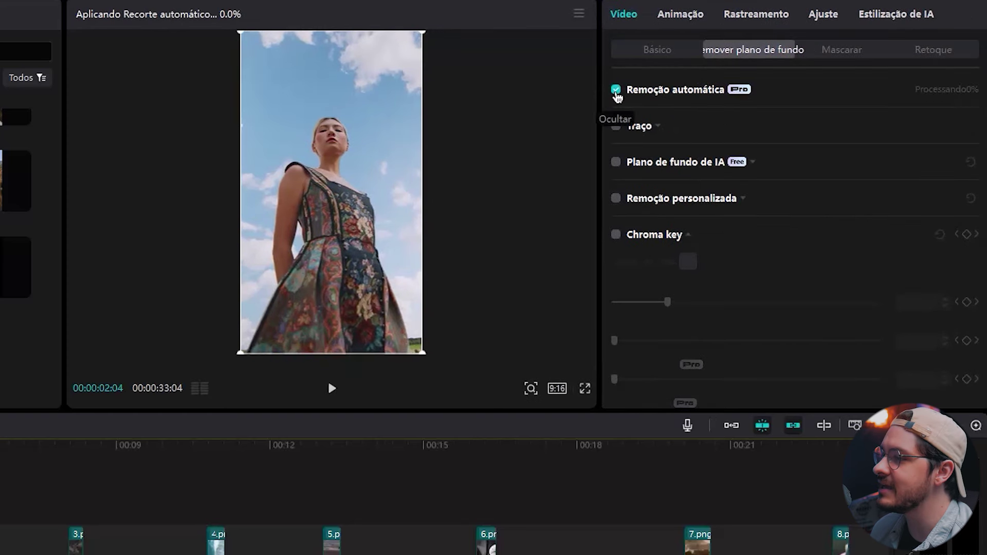
{"action": "left_click", "coordinate": [151, 445]}
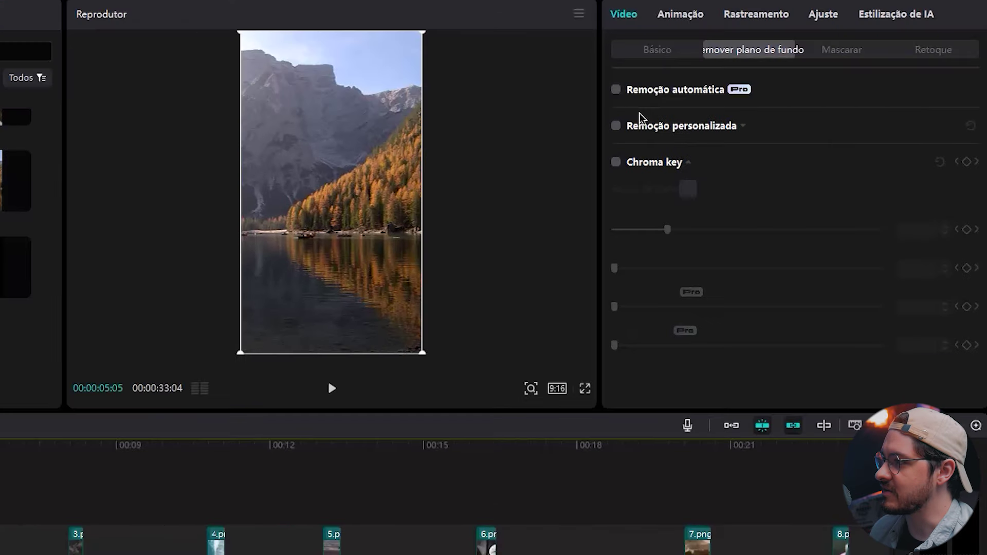
- Cut out the forested hillside in 2.png with custom background removal, cleaning up the smart brush selection and applying it
{"action": "left_click", "coordinate": [616, 127]}
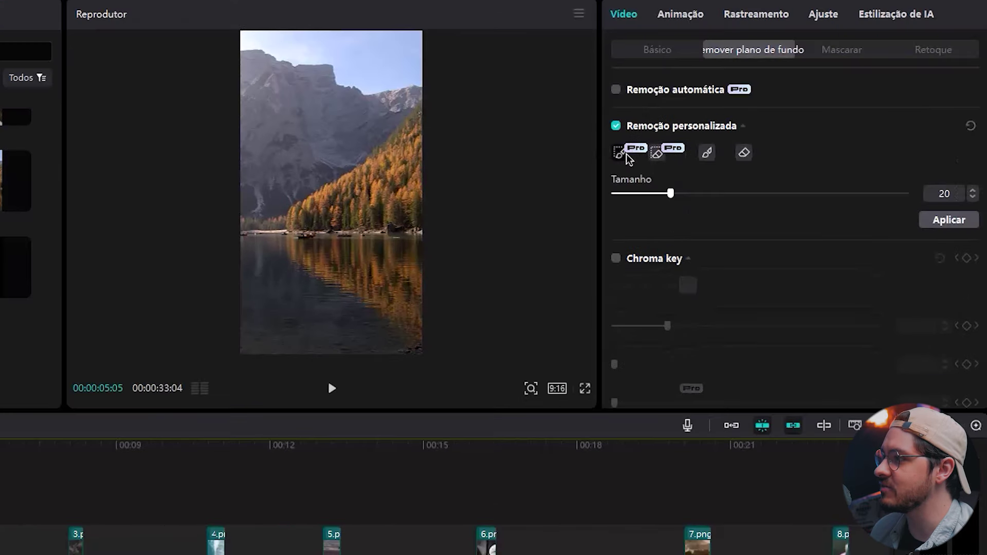
{"action": "left_click", "coordinate": [620, 153]}
{"action": "mouse_move", "coordinate": [393, 189]}
{"action": "left_mouse_down"}
{"action": "mouse_move", "coordinate": [384, 233]}
{"action": "mouse_move", "coordinate": [311, 230]}
{"action": "mouse_move", "coordinate": [425, 159]}
{"action": "mouse_move", "coordinate": [412, 166]}
{"action": "left_mouse_up"}
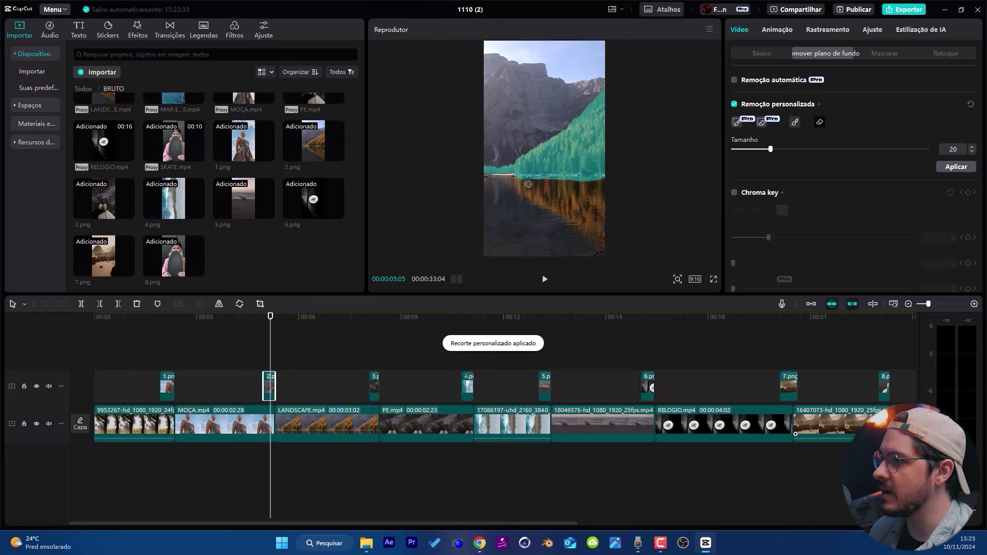
{"action": "left_click_drag", "start_coordinate": [515, 180], "coordinate": [539, 181]}
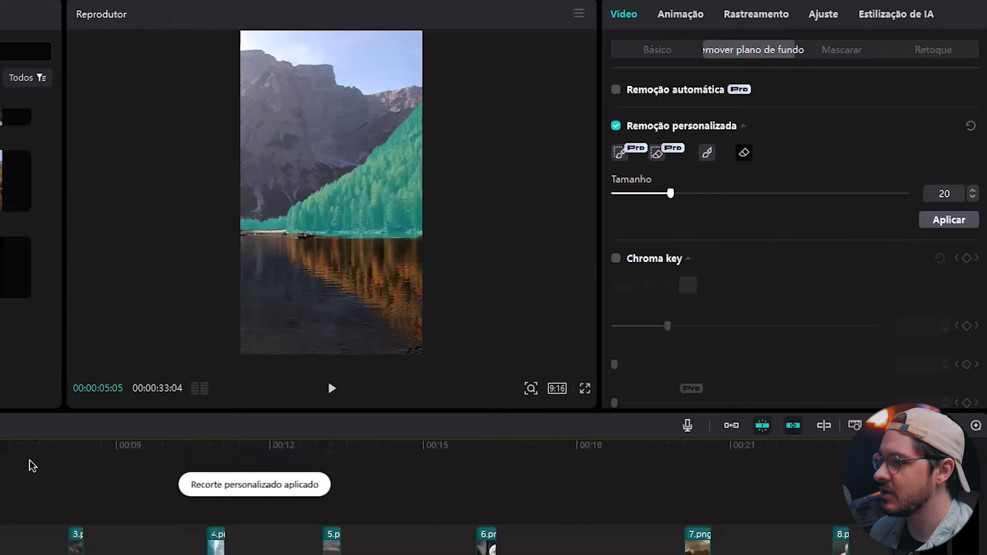
{"action": "left_click", "coordinate": [941, 221]}
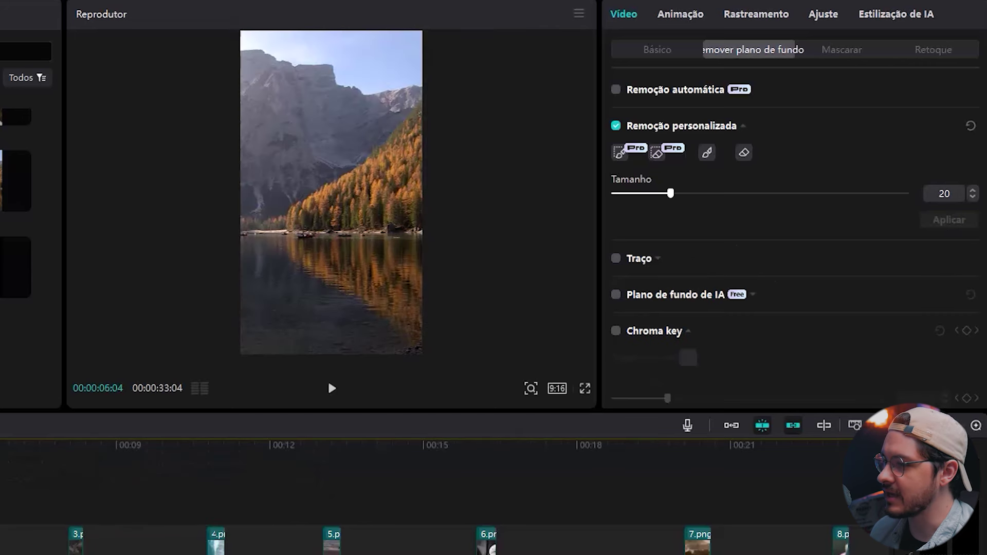
- Try automatic background removal on the 3.png overlay and switch it to custom removal instead
{"action": "left_click", "coordinate": [75, 446]}
{"action": "left_click", "coordinate": [81, 537]}
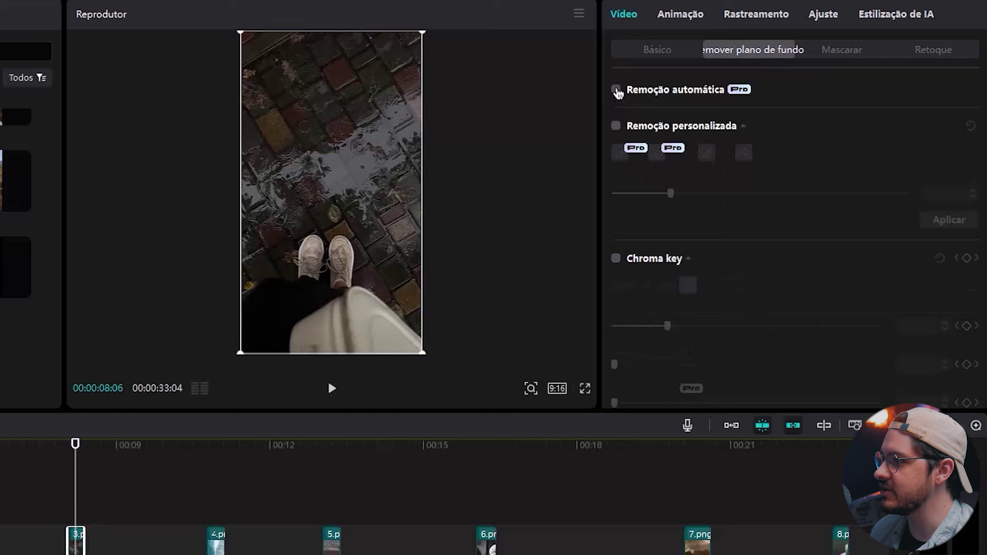
{"action": "left_click", "coordinate": [617, 90]}
{"action": "left_click", "coordinate": [65, 452]}
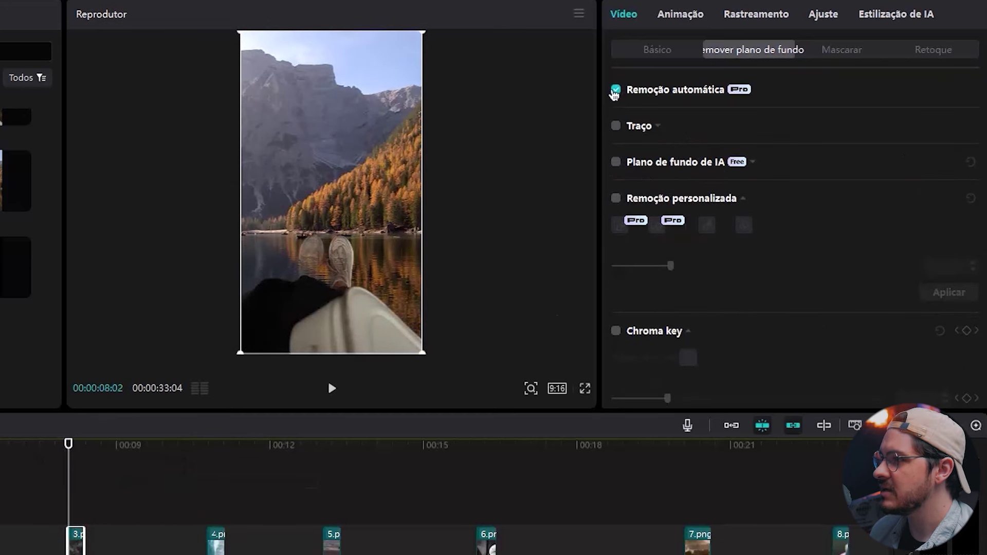
{"action": "left_click", "coordinate": [615, 91]}
{"action": "left_click", "coordinate": [616, 126]}
- Mark the sea and the brown shoreline strip in 4.png with the smart brush for custom background removal
{"action": "left_click", "coordinate": [137, 458]}
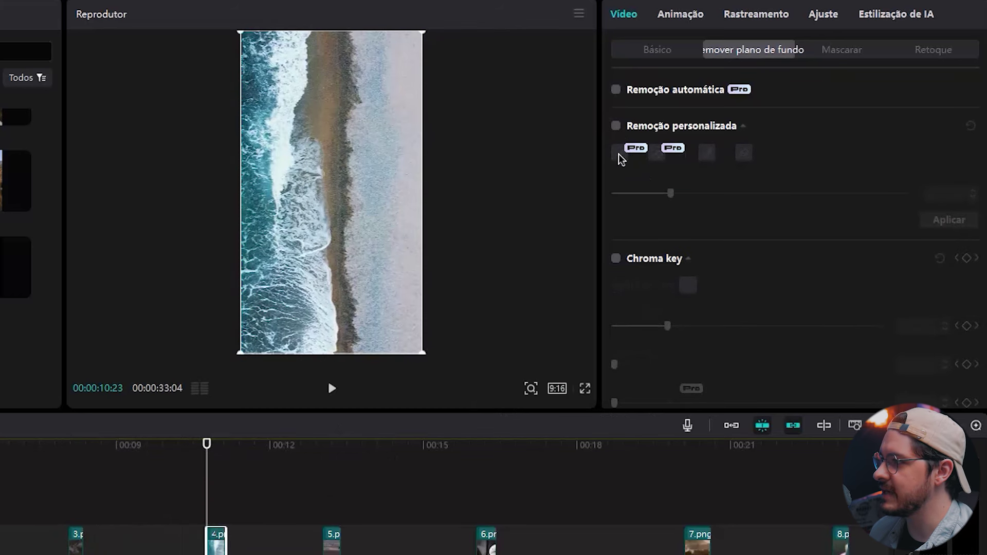
{"action": "mouse_move", "coordinate": [299, 38]}
{"action": "left_mouse_down"}
{"action": "mouse_move", "coordinate": [256, 157]}
{"action": "mouse_move", "coordinate": [293, 213]}
{"action": "mouse_move", "coordinate": [298, 173]}
{"action": "mouse_move", "coordinate": [325, 327]}
{"action": "mouse_move", "coordinate": [305, 350]}
{"action": "mouse_move", "coordinate": [265, 59]}
{"action": "left_mouse_up"}
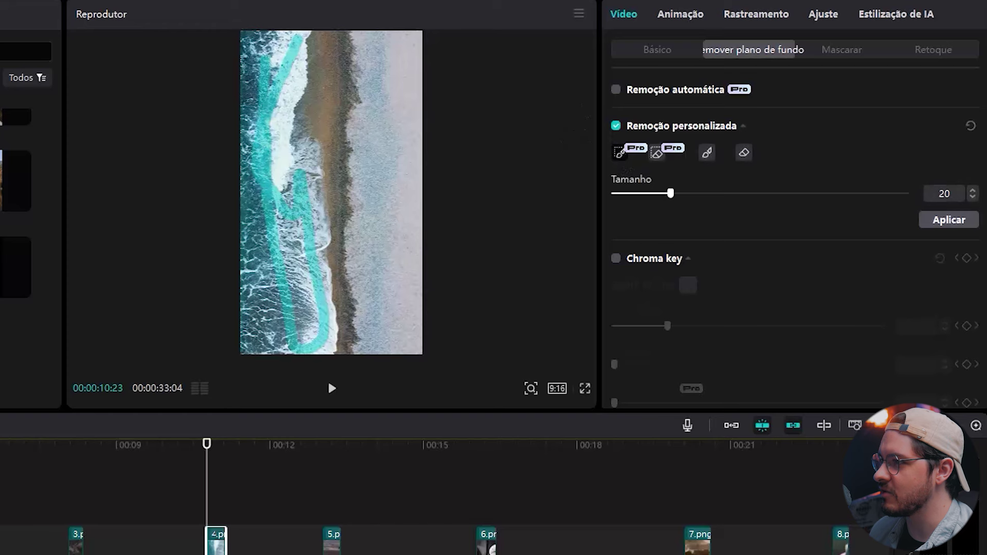
{"action": "left_click_drag", "start_coordinate": [320, 100], "coordinate": [340, 345]}
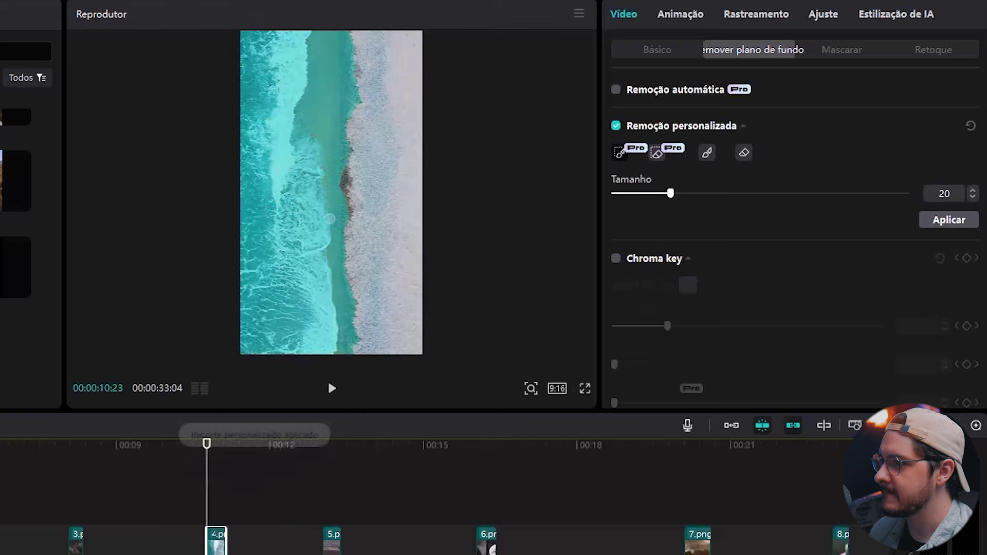
- Try to cut out only the horse and rider in 5.png with custom background removal and play the result
{"action": "left_click_drag", "start_coordinate": [203, 457], "coordinate": [323, 475]}
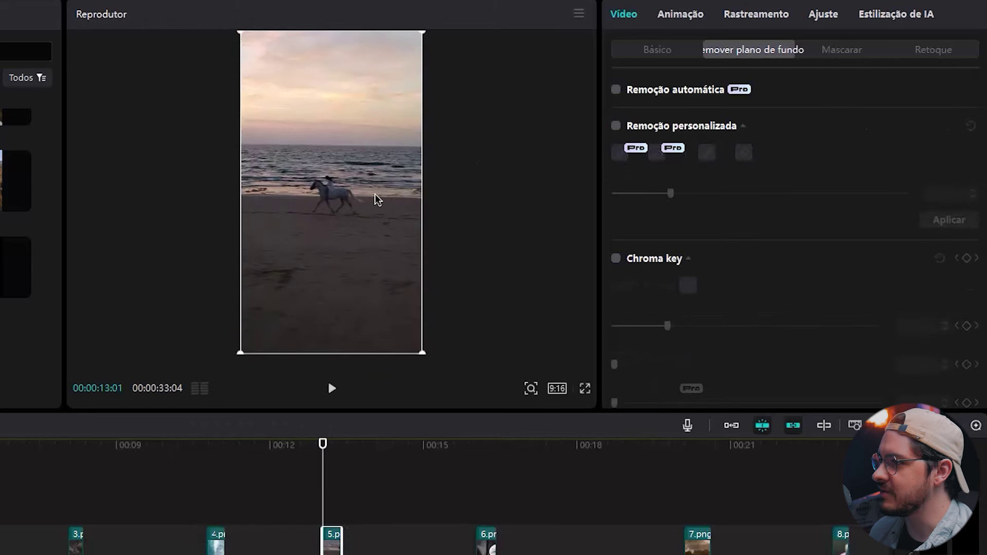
{"action": "left_click", "coordinate": [616, 125]}
{"action": "left_click_drag", "start_coordinate": [356, 212], "coordinate": [338, 188]}
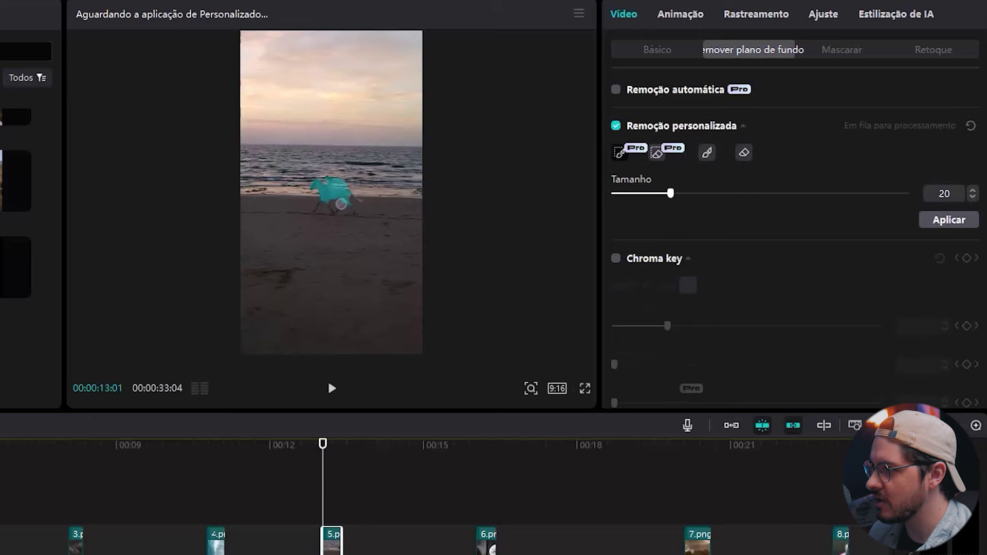
{"action": "left_click", "coordinate": [945, 223]}
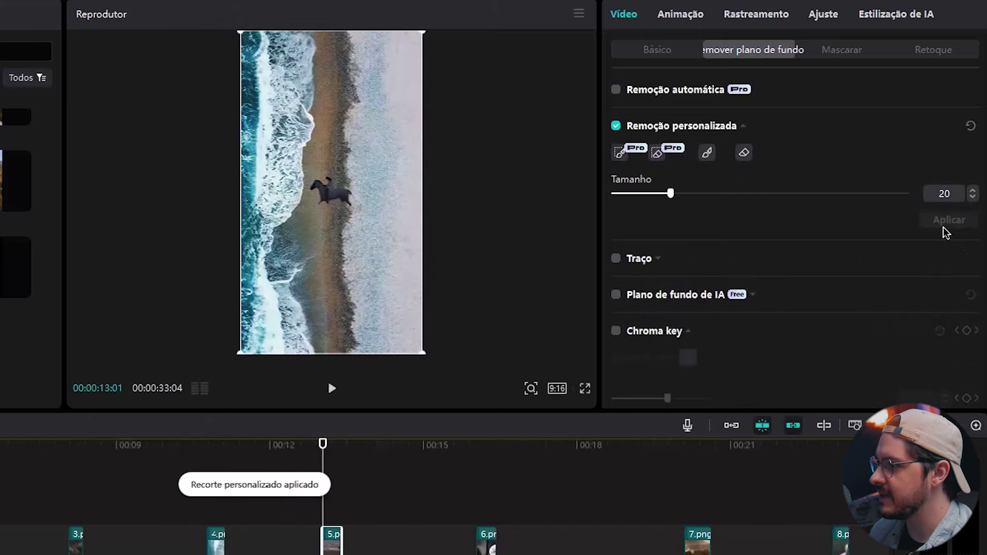
{"action": "key", "text": "space"}
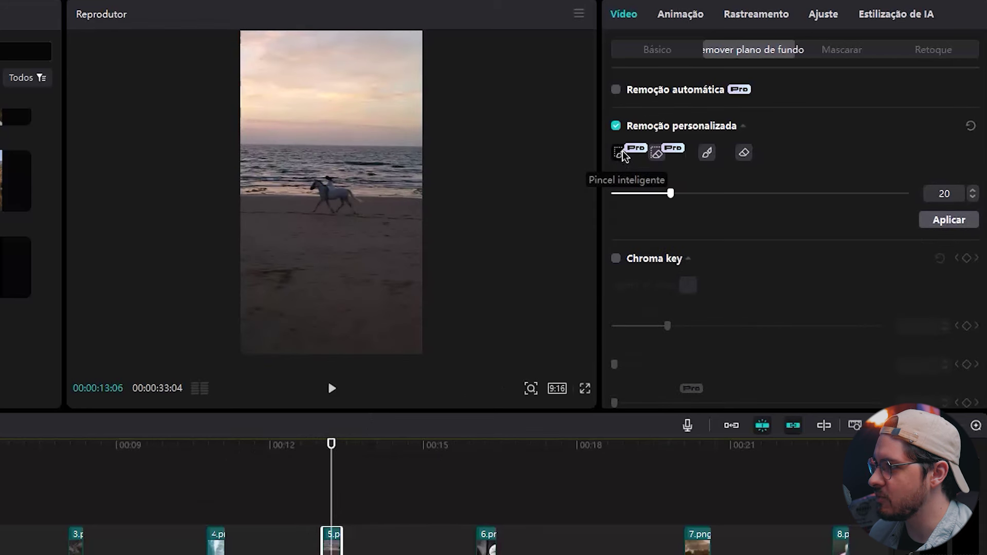
- Cut out the horse together with the beach sand in 5.png using custom background removal, apply it and play the transition
{"action": "mouse_move", "coordinate": [335, 198]}
{"action": "left_mouse_down"}
{"action": "mouse_move", "coordinate": [387, 244]}
{"action": "mouse_move", "coordinate": [311, 313]}
{"action": "mouse_move", "coordinate": [253, 289]}
{"action": "mouse_move", "coordinate": [319, 201]}
{"action": "left_mouse_up"}
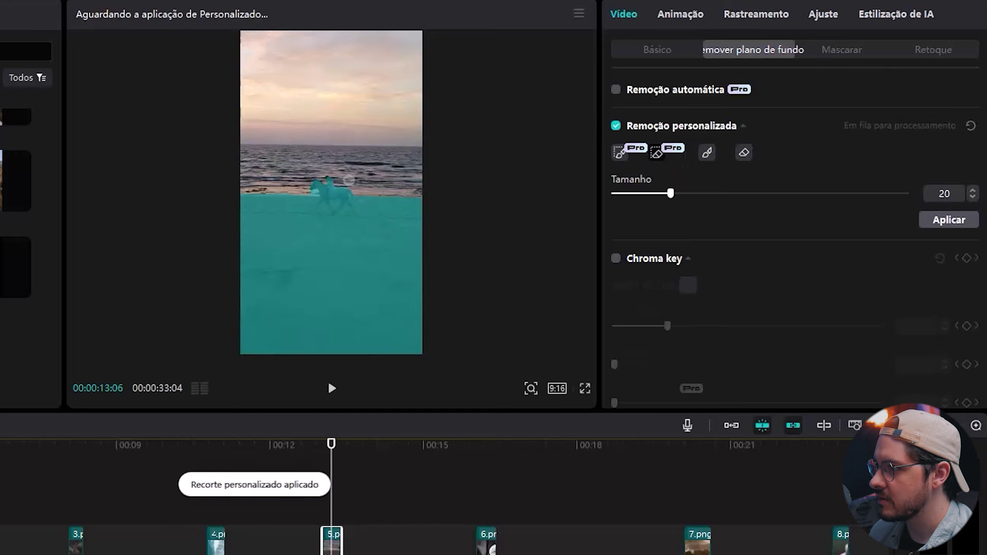
{"action": "left_click", "coordinate": [948, 220]}
{"action": "key", "text": "space"}
{"action": "key", "text": "space"}
{"action": "key", "text": "Down"}
- Cut out the clock in 6.png with custom background removal instead of automatic removal, and apply it
{"action": "left_click", "coordinate": [485, 544]}
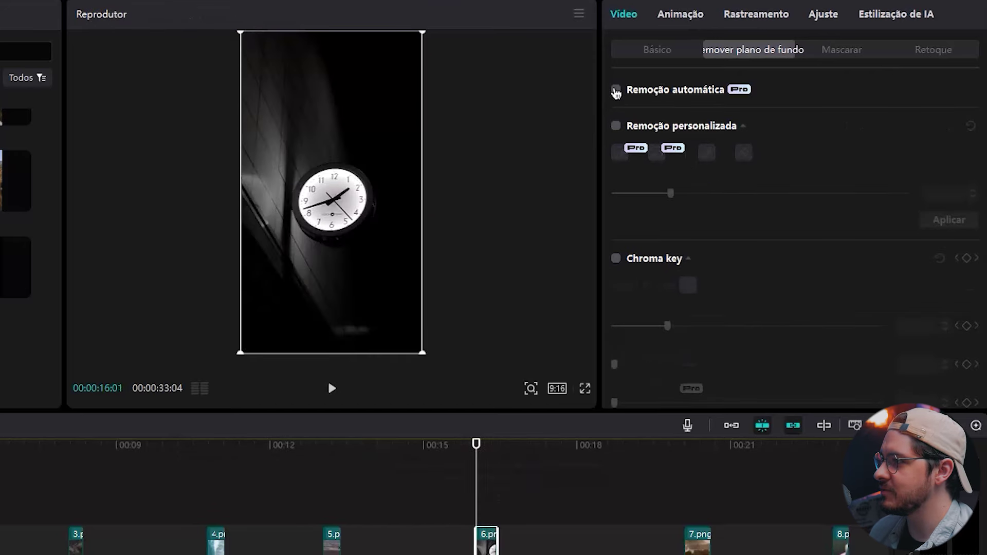
{"action": "left_click", "coordinate": [618, 91]}
{"action": "left_click", "coordinate": [615, 91]}
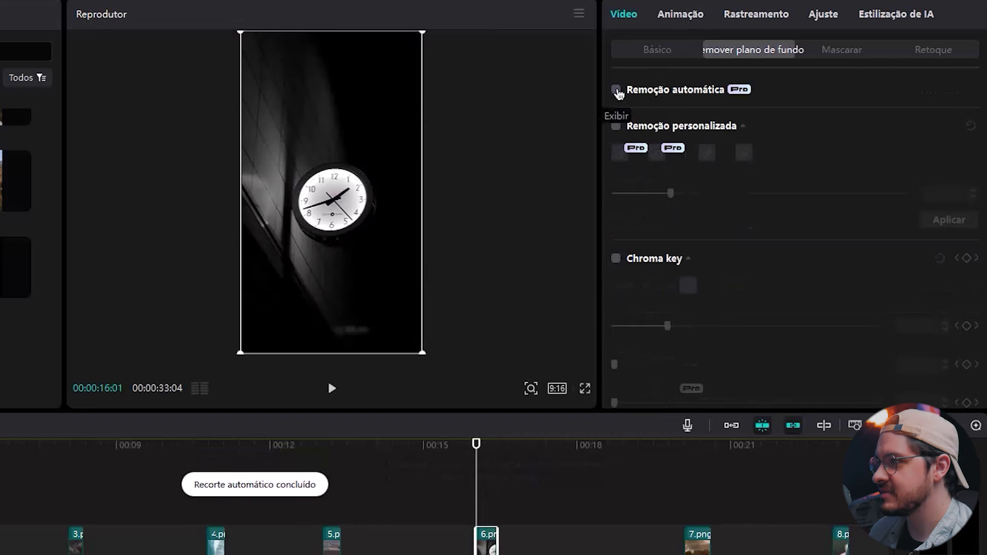
{"action": "left_click", "coordinate": [616, 126]}
{"action": "mouse_move", "coordinate": [368, 213]}
{"action": "left_mouse_down"}
{"action": "mouse_move", "coordinate": [354, 190]}
{"action": "mouse_move", "coordinate": [349, 213]}
{"action": "mouse_move", "coordinate": [312, 217]}
{"action": "mouse_move", "coordinate": [343, 183]}
{"action": "left_mouse_up"}
{"action": "left_click", "coordinate": [348, 226]}
{"action": "left_click", "coordinate": [958, 220]}
- Cut out the mountains and shoreline rocks in 7.png with custom background removal, leaving out the sky and sand, and apply it
{"action": "left_click", "coordinate": [711, 551]}
{"action": "left_click", "coordinate": [705, 530]}
{"action": "left_click", "coordinate": [616, 126]}
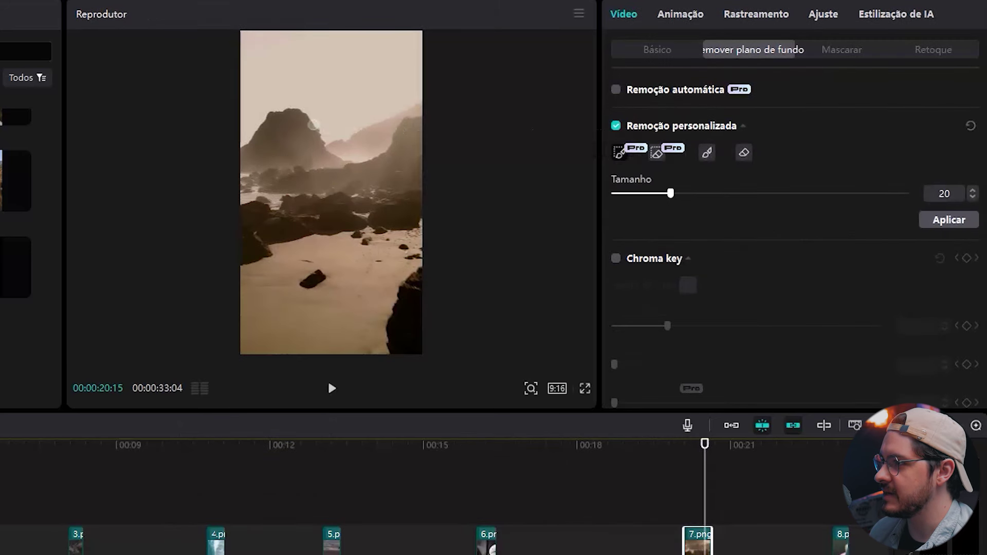
{"action": "mouse_move", "coordinate": [405, 140]}
{"action": "left_mouse_down"}
{"action": "mouse_move", "coordinate": [352, 203]}
{"action": "mouse_move", "coordinate": [246, 219]}
{"action": "mouse_move", "coordinate": [360, 178]}
{"action": "left_mouse_up"}
{"action": "left_click", "coordinate": [651, 155]}
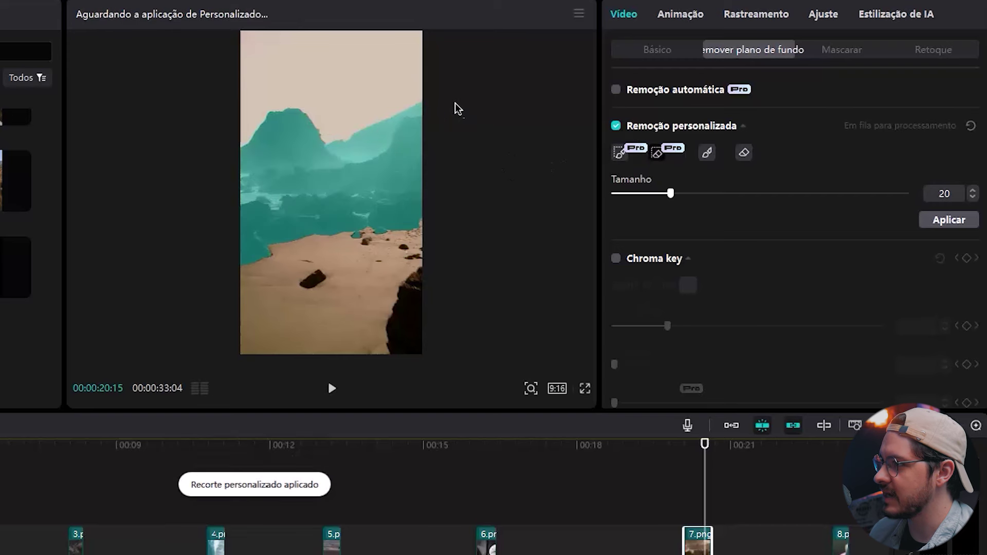
{"action": "left_click", "coordinate": [941, 222]}
- Apply automatic background removal to the 8.png overlay to isolate the skateboard woman, and play the transition
{"action": "left_click", "coordinate": [687, 455]}
{"action": "left_click_drag", "start_coordinate": [688, 455], "coordinate": [842, 455]}
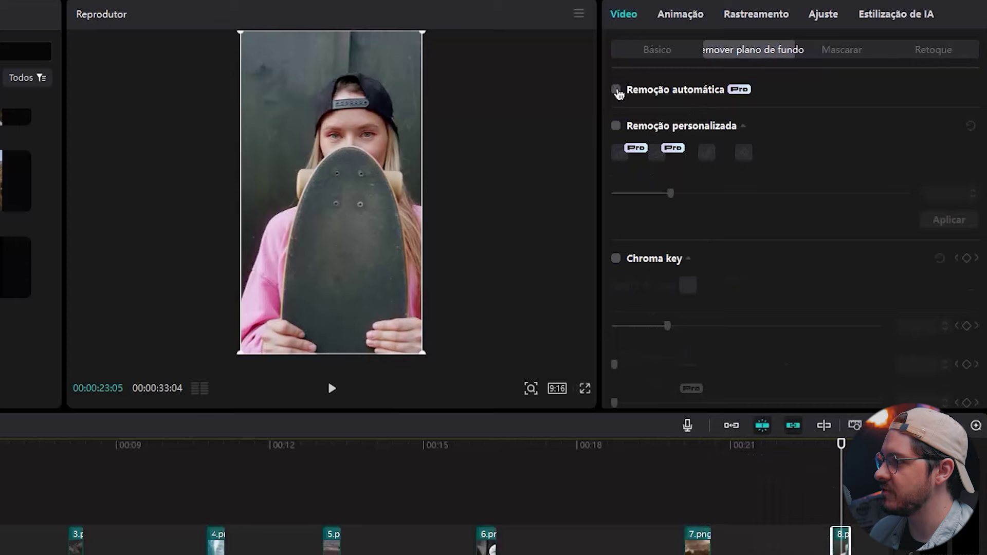
{"action": "left_click", "coordinate": [617, 90]}
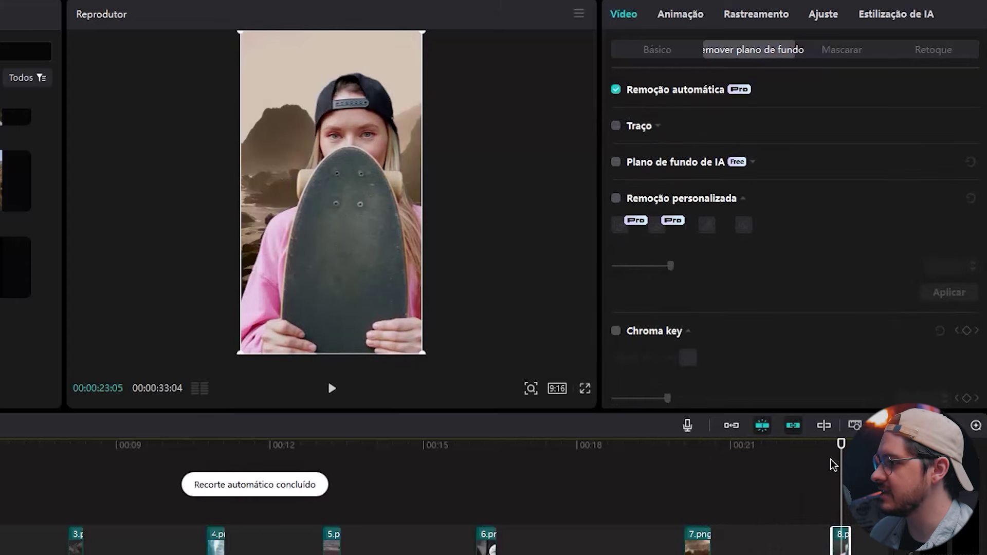
{"action": "key", "text": "space"}
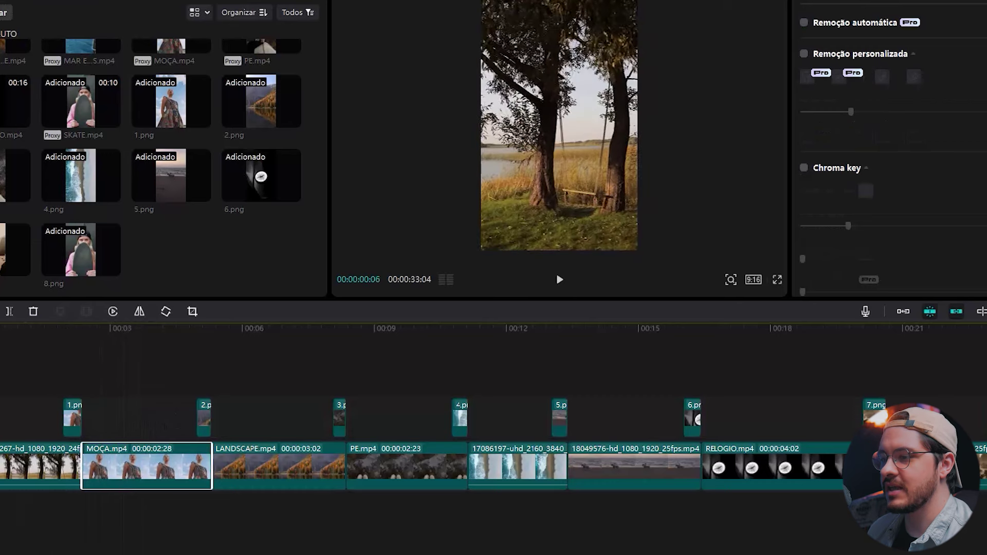
- Trim the start of the first swing clip and shorten the end of MOÇA.mp4 on the main track
{"action": "left_click_drag", "start_coordinate": [21, 346], "coordinate": [905, 354]}
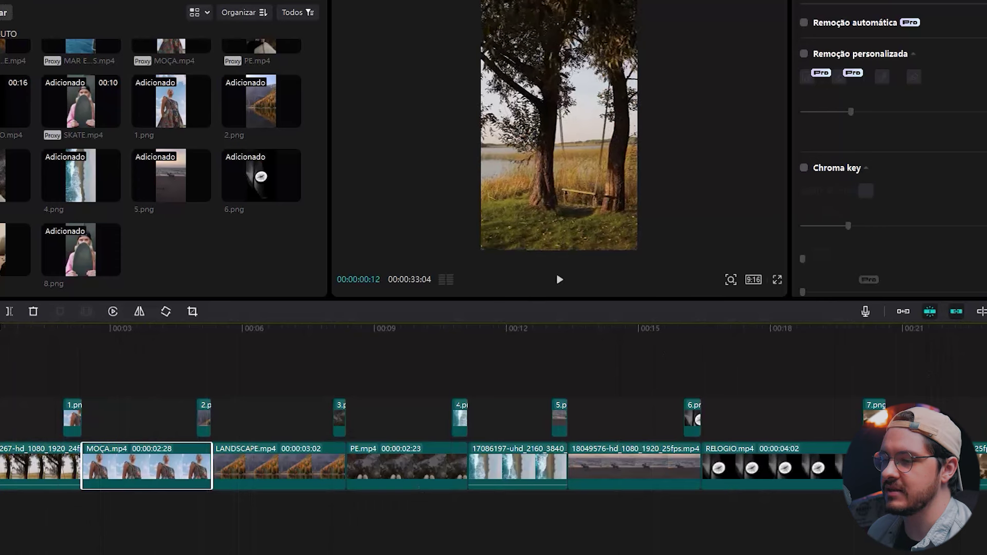
{"action": "left_click", "coordinate": [12, 458]}
{"action": "left_click_drag", "start_coordinate": [12, 458], "coordinate": [35, 464]}
{"action": "left_click_drag", "start_coordinate": [210, 467], "coordinate": [124, 466]}
- Move 2.png to the end of the shortened MOÇA.mp4 and trim the adjoining LANDSCAPE.mp4 to end at 00:00:04:01
{"action": "left_click_drag", "start_coordinate": [203, 419], "coordinate": [144, 449]}
{"action": "key", "text": "ctrl+z"}
{"action": "left_click", "coordinate": [157, 338]}
{"action": "key", "text": "w"}
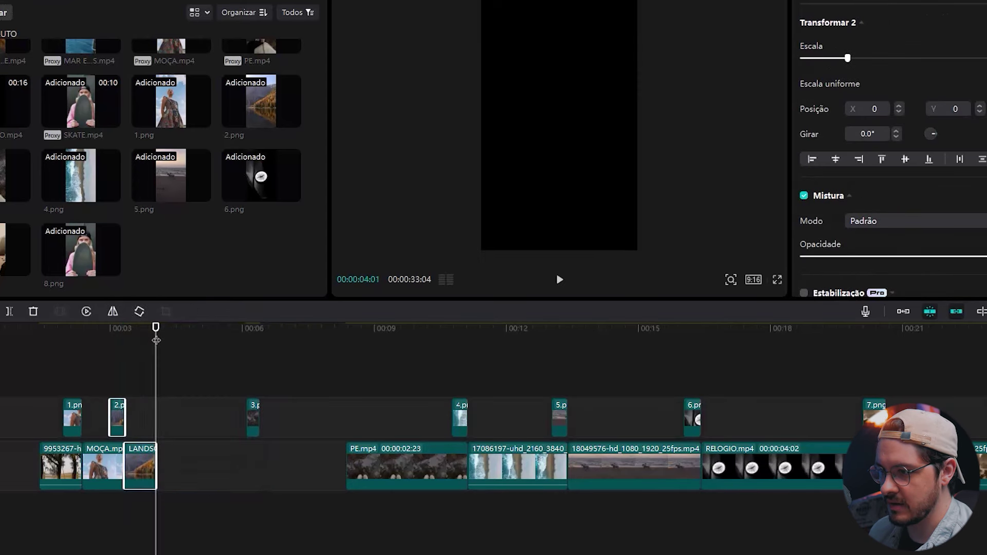
{"action": "left_click", "coordinate": [206, 410]}
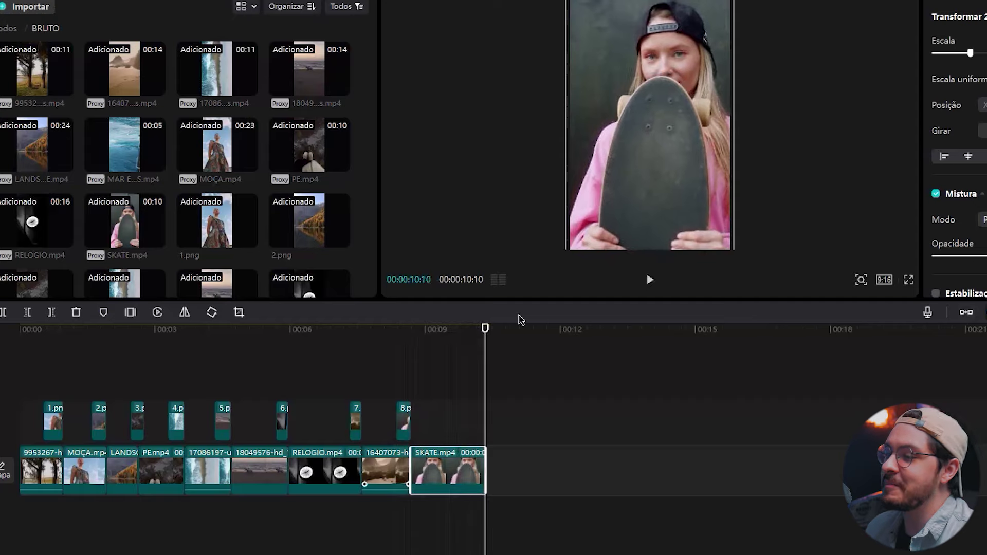
- Play the shortened sequence to review all the cutout transitions
{"action": "key", "text": "space"}
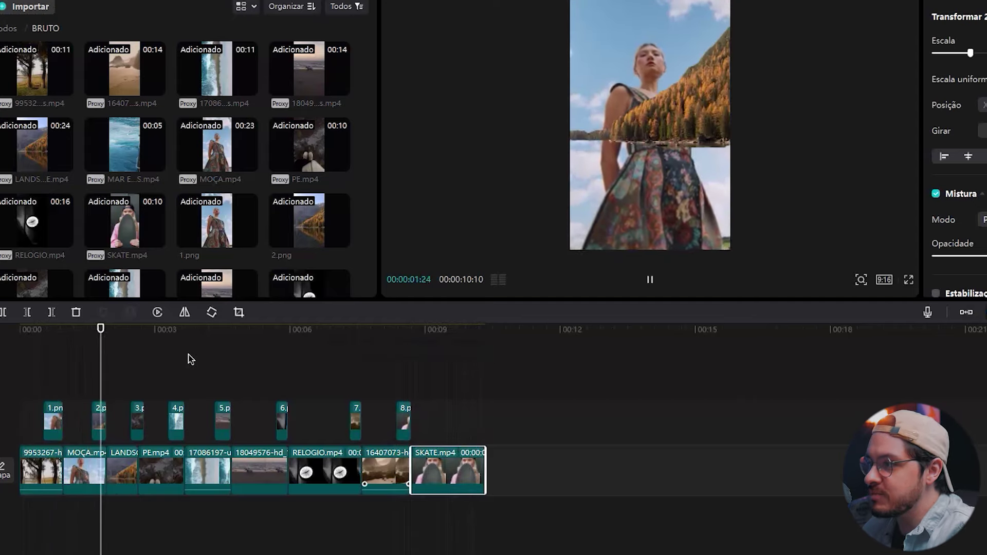
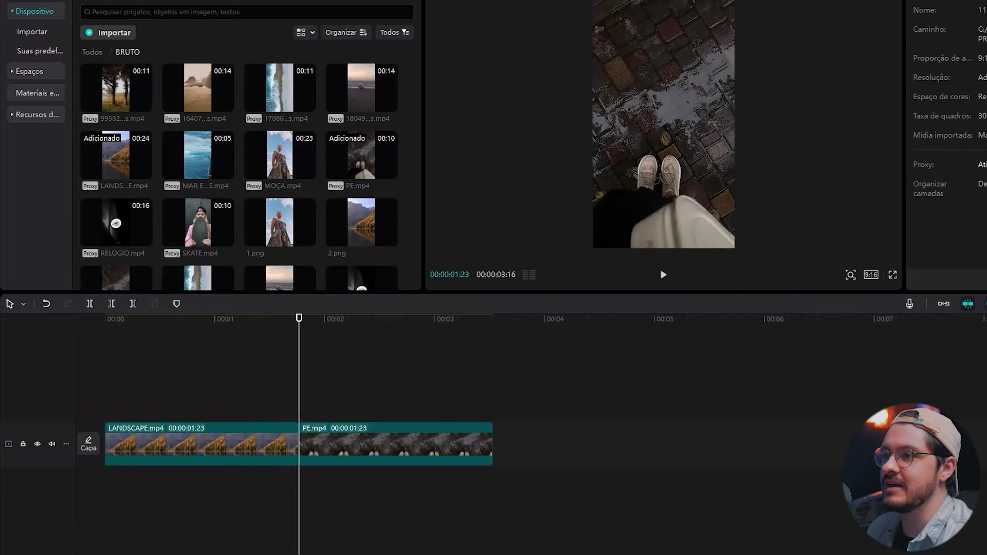
- Search the video effects for THUNDER and place the Relâmpago effect over the cut between LANDSCAPE.mp4 and PE.mp4
{"action": "left_click", "coordinate": [191, 21]}
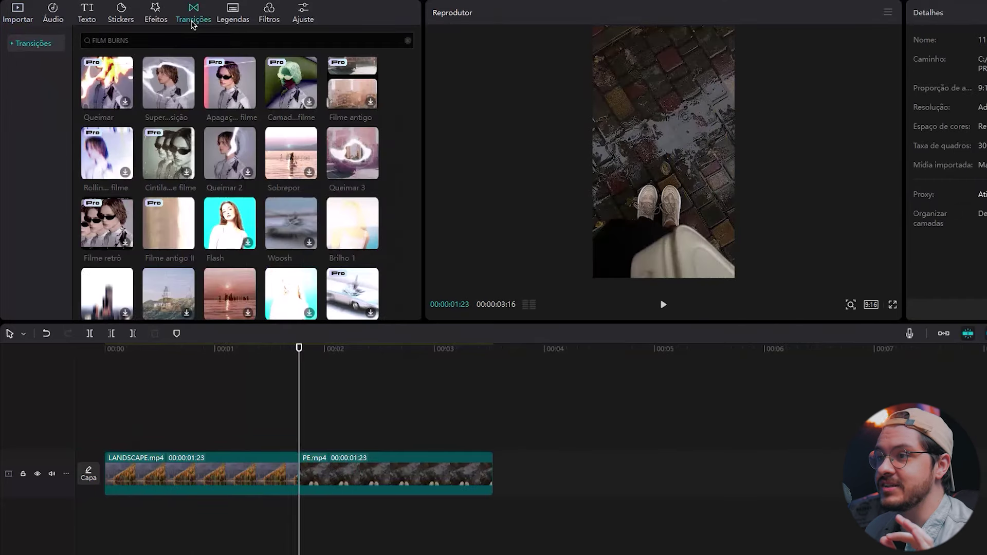
{"action": "left_click", "coordinate": [156, 17]}
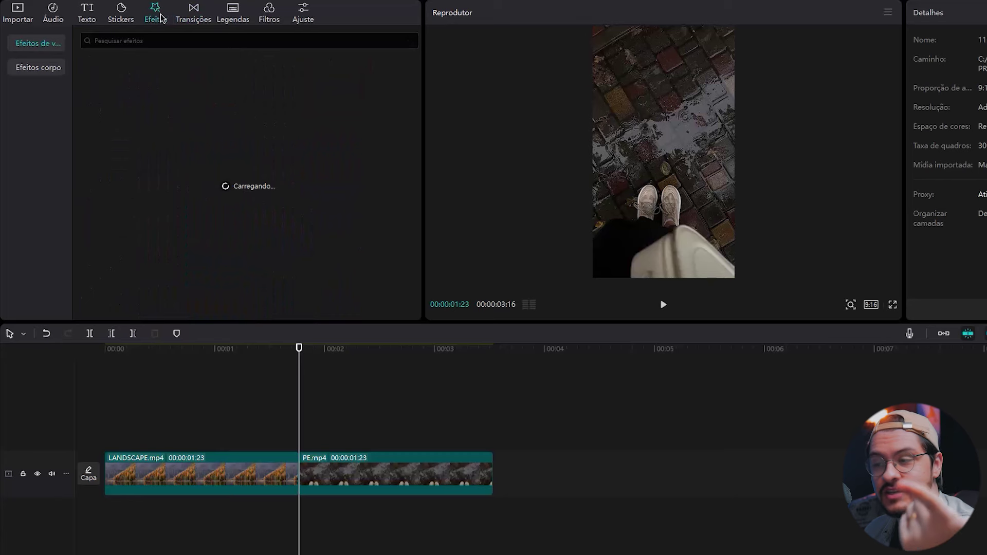
{"action": "left_click", "coordinate": [162, 41]}
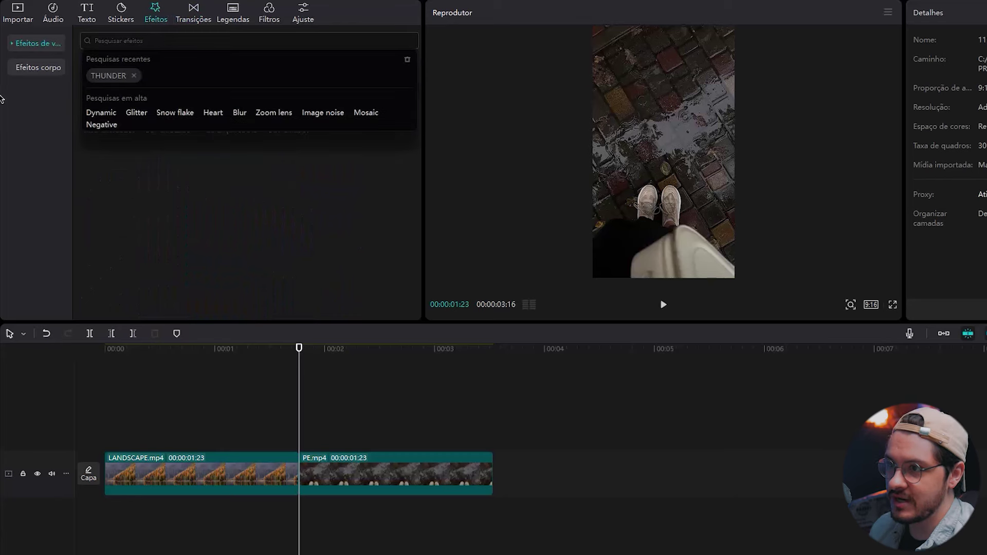
{"action": "left_click", "coordinate": [101, 78]}
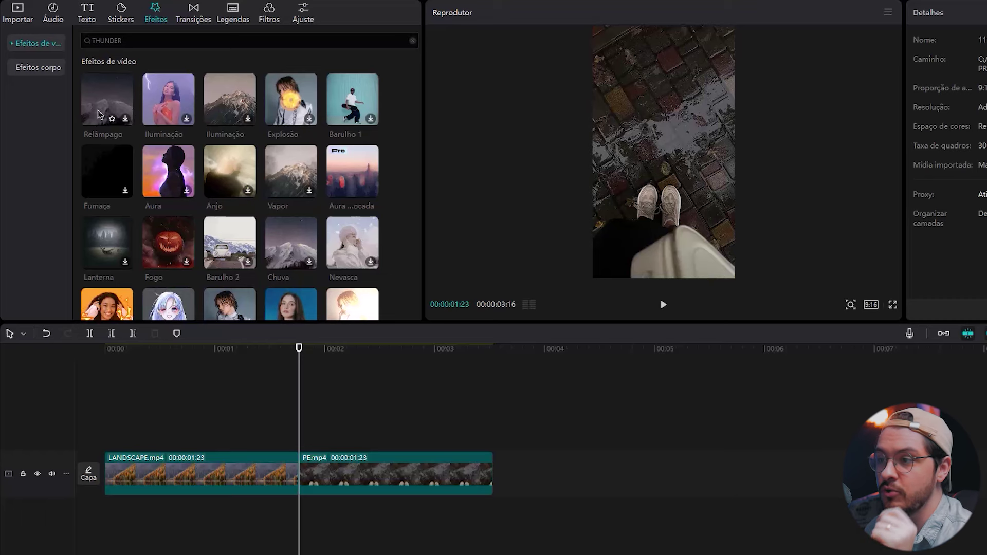
{"action": "left_click_drag", "start_coordinate": [115, 99], "coordinate": [290, 437]}
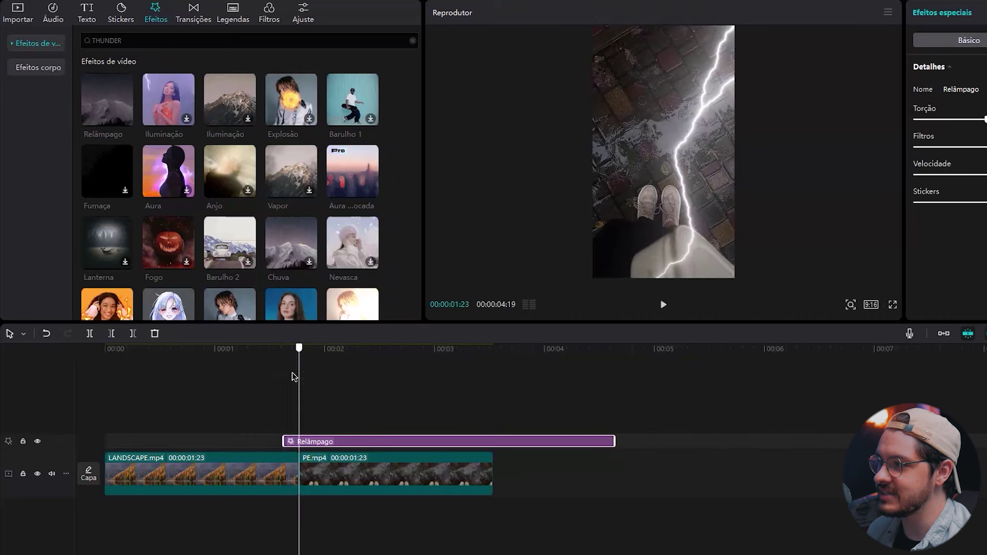
{"action": "left_click_drag", "start_coordinate": [329, 441], "coordinate": [331, 441]}
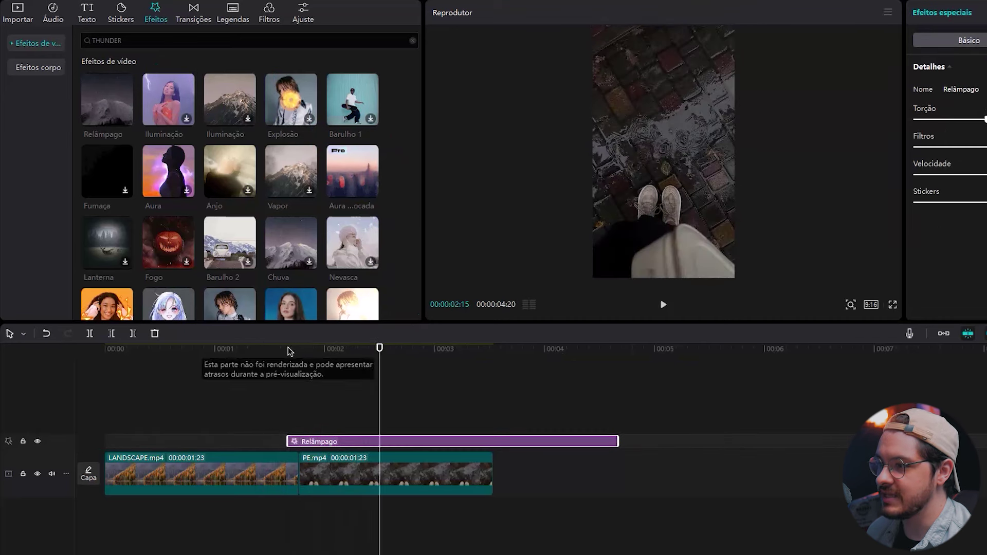
- Shorten the Relâmpago effect to end at about 00:00:02:13 and play the lightning transition
{"action": "key", "text": "space"}
{"action": "key", "text": "space"}
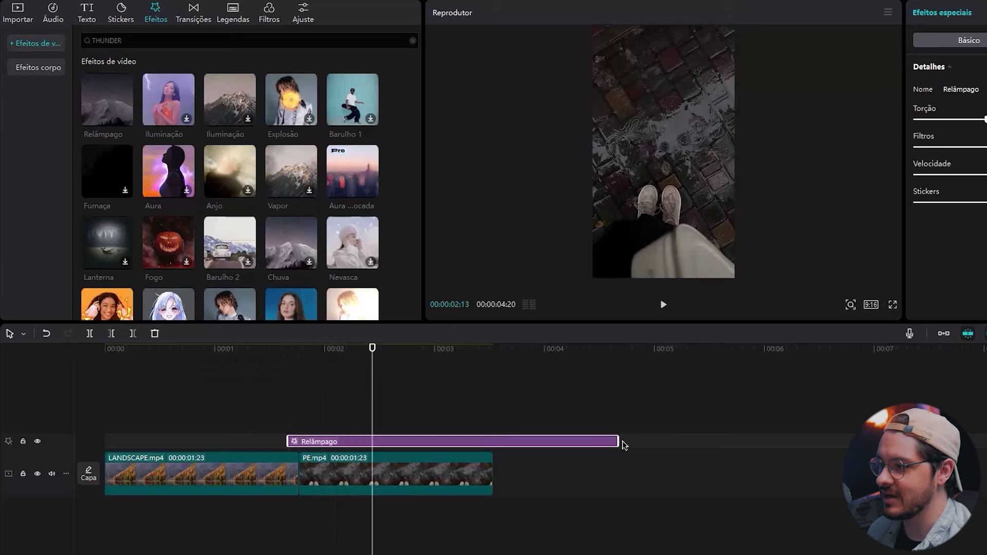
{"action": "left_click_drag", "start_coordinate": [619, 442], "coordinate": [359, 442]}
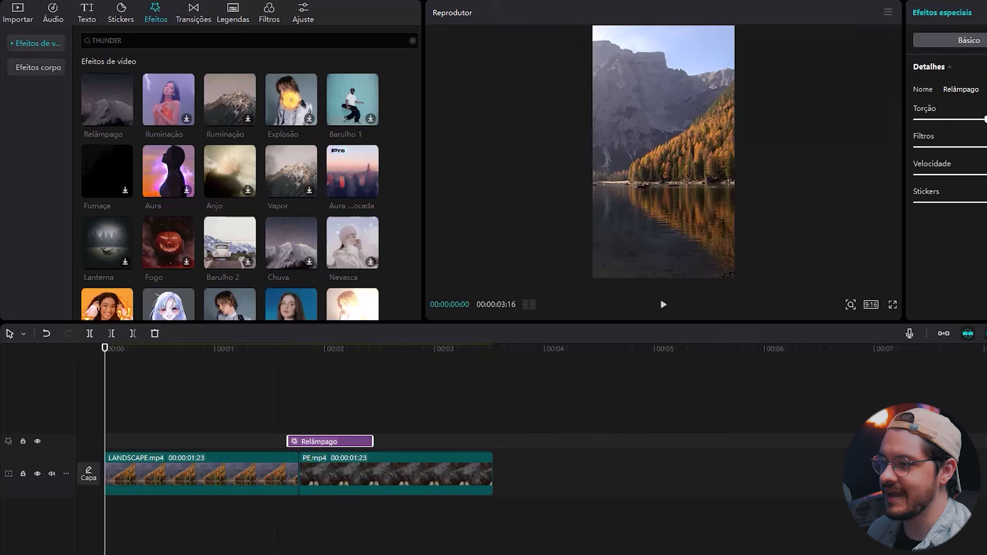
{"action": "key", "text": "space"}
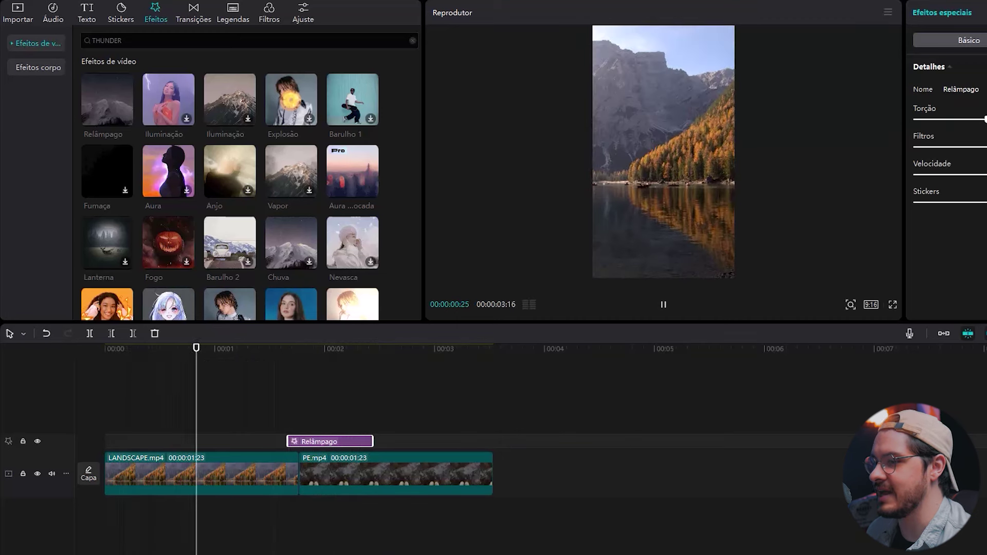
{"action": "key", "text": "space"}
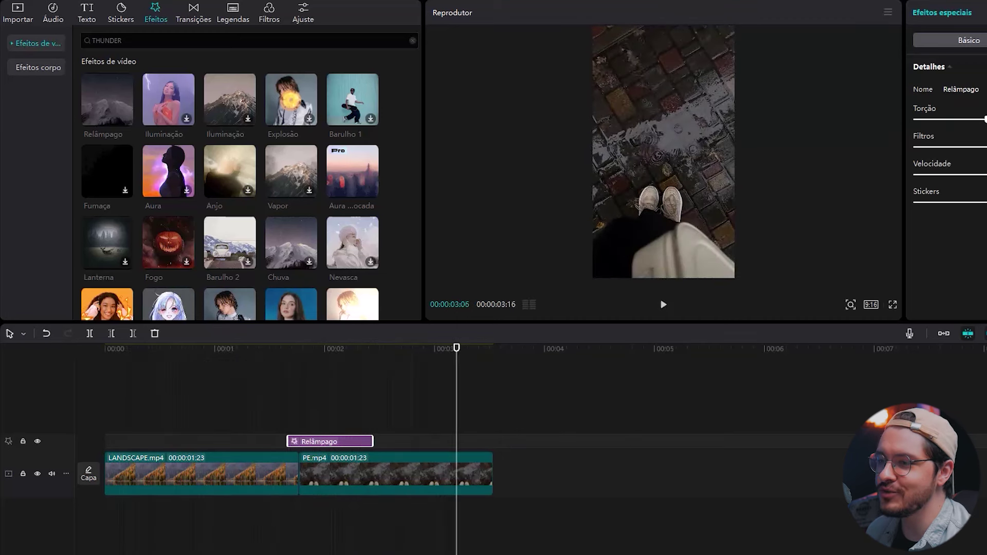
{"action": "left_click", "coordinate": [303, 358]}
{"action": "left_click", "coordinate": [304, 443]}
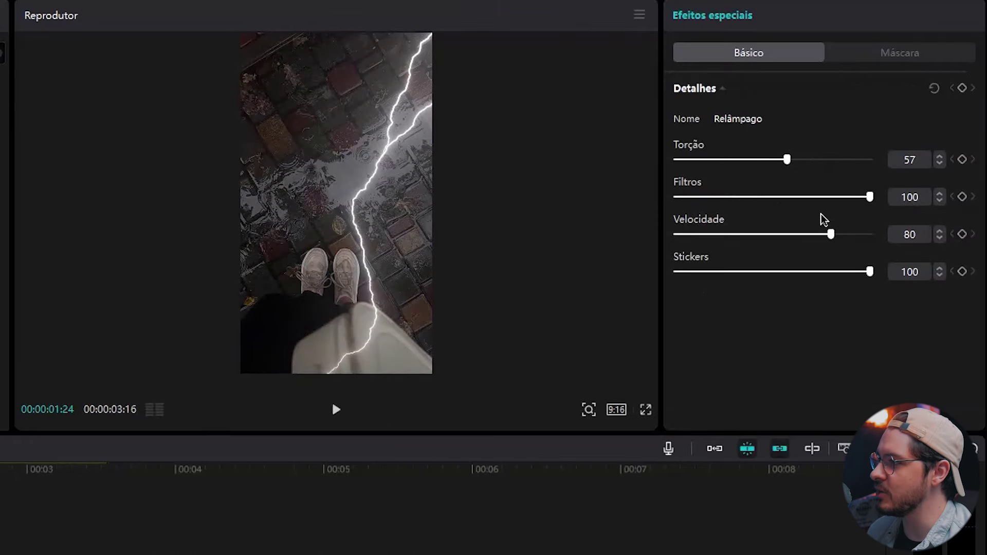
{"action": "left_click_drag", "start_coordinate": [831, 235], "coordinate": [823, 241]}
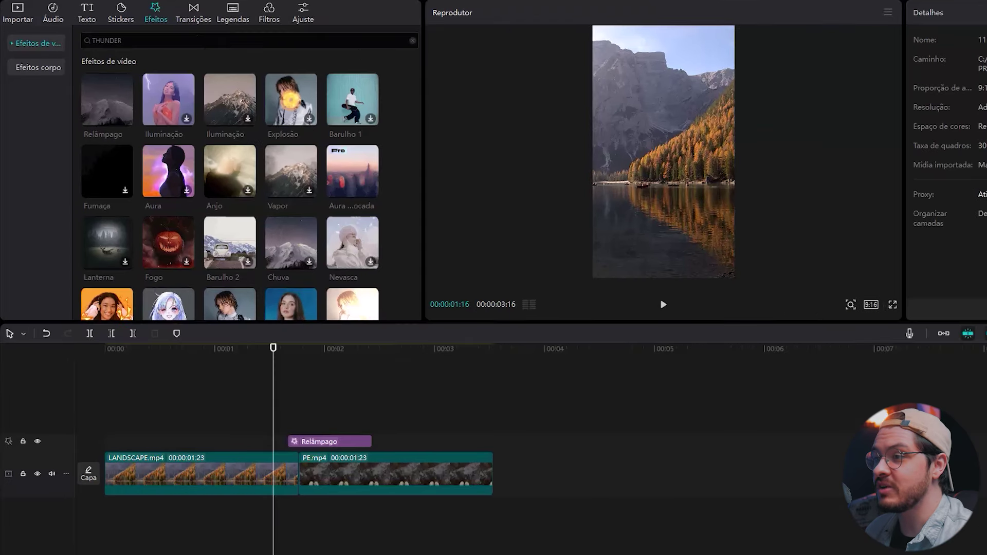
- Search the sound effects for THUNDER and place Trovão (curto) below the clips, lining its loud part up with the Relâmpago effect
{"action": "left_click", "coordinate": [196, 18]}
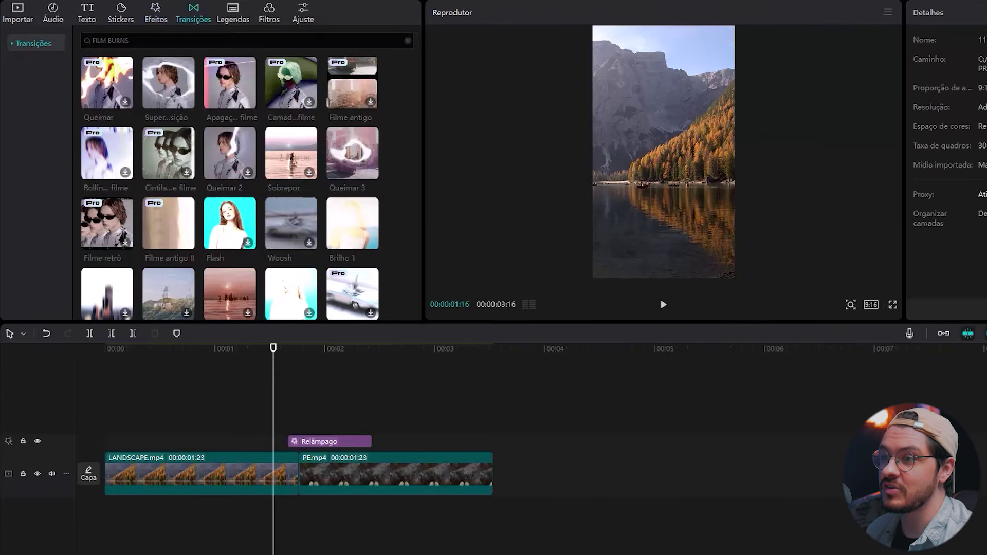
{"action": "left_click", "coordinate": [53, 13]}
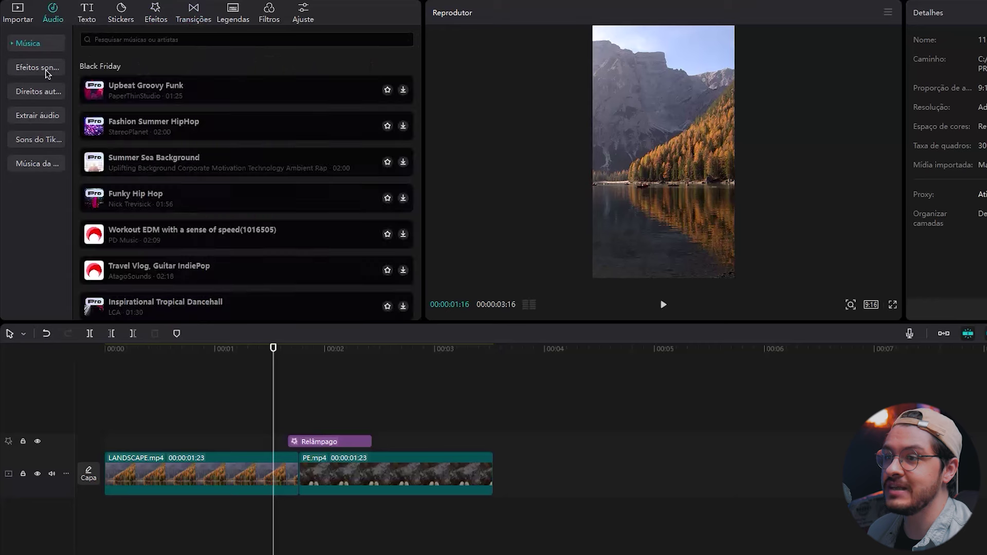
{"action": "left_click", "coordinate": [45, 69]}
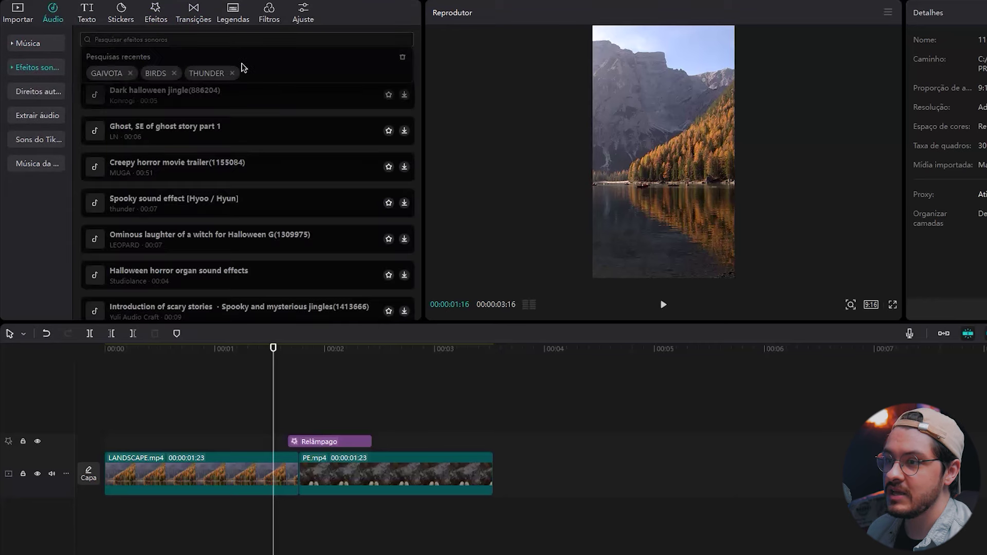
{"action": "left_click", "coordinate": [212, 74]}
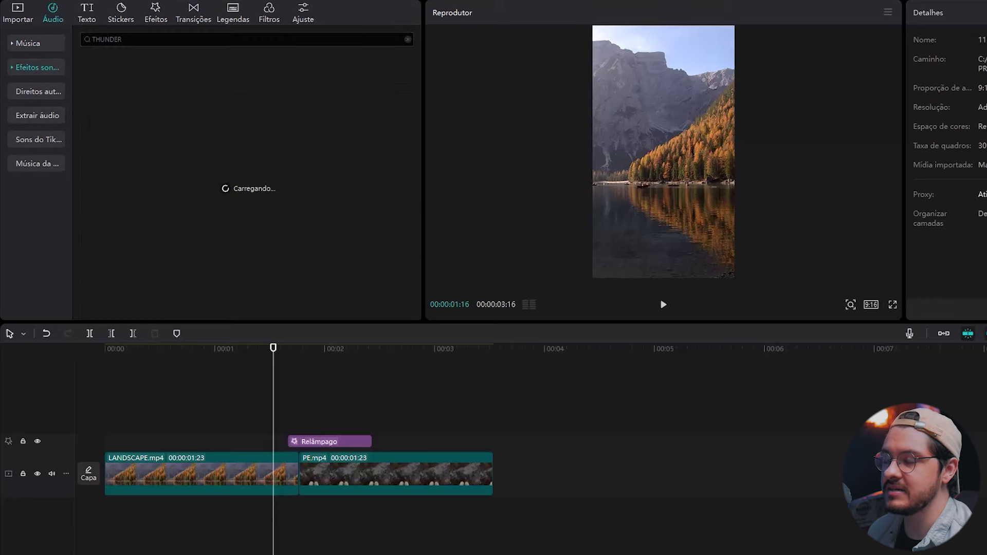
{"action": "left_click", "coordinate": [103, 77]}
{"action": "left_click_drag", "start_coordinate": [103, 77], "coordinate": [293, 517]}
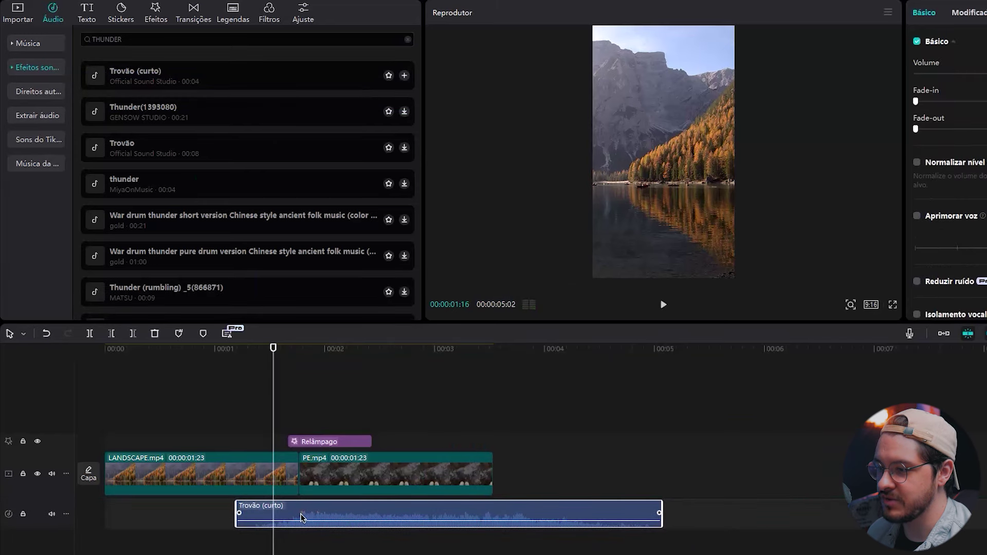
{"action": "left_click_drag", "start_coordinate": [344, 514], "coordinate": [340, 514]}
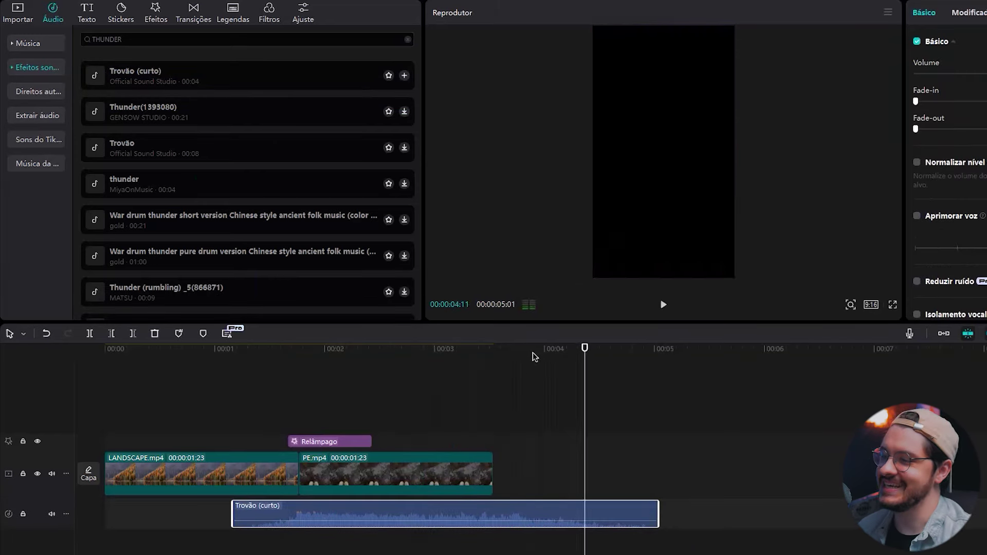
- Play the lightning transition together with the thunder sound to review it
{"action": "left_click", "coordinate": [237, 353]}
{"action": "key", "text": "space"}
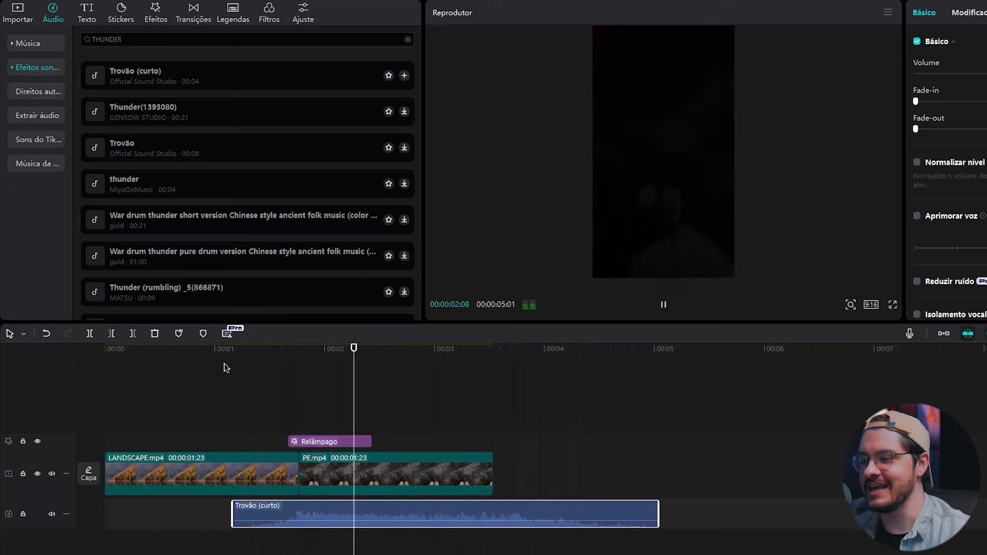
{"action": "left_click", "coordinate": [234, 354]}
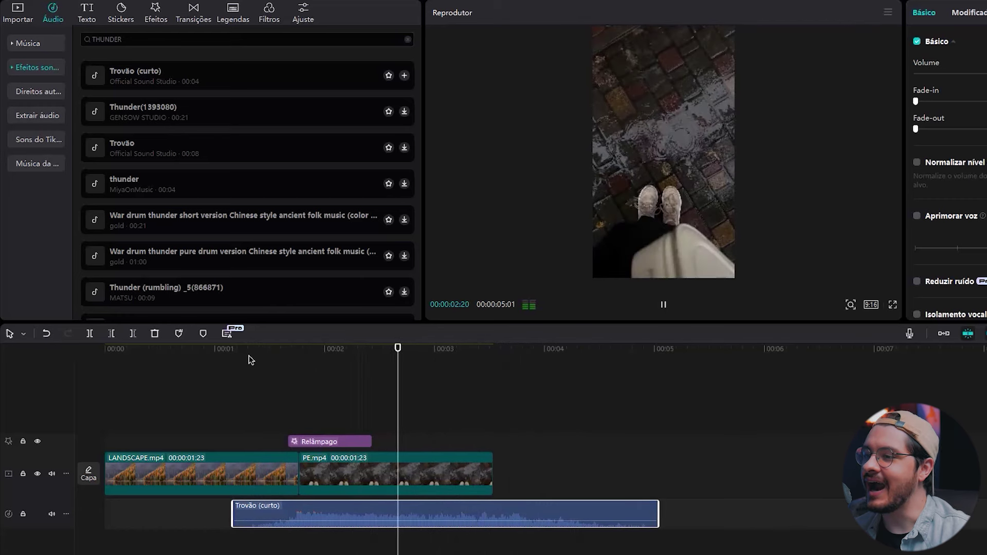
{"action": "left_click_drag", "start_coordinate": [590, 359], "coordinate": [33, 455]}
{"action": "key", "text": "space"}
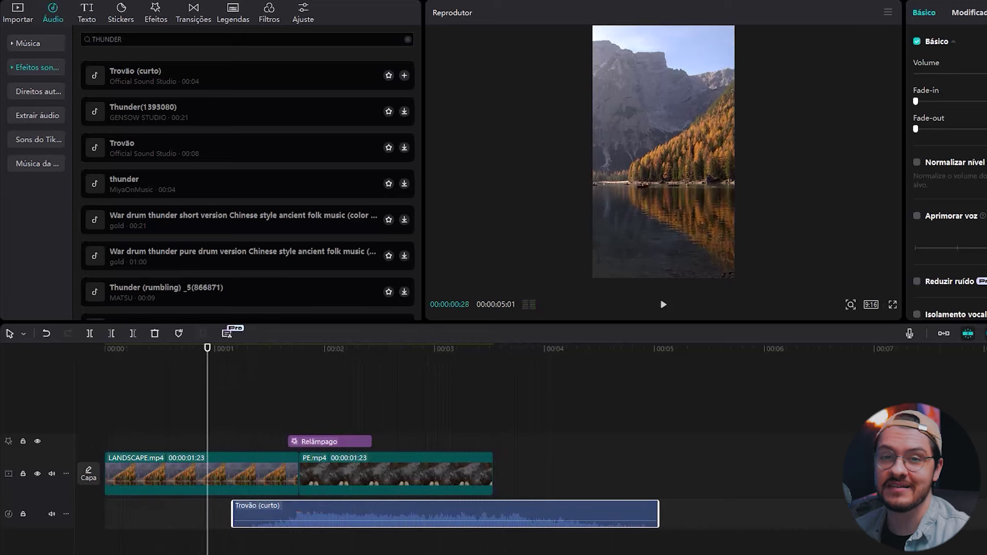
{"action": "left_click", "coordinate": [222, 352]}
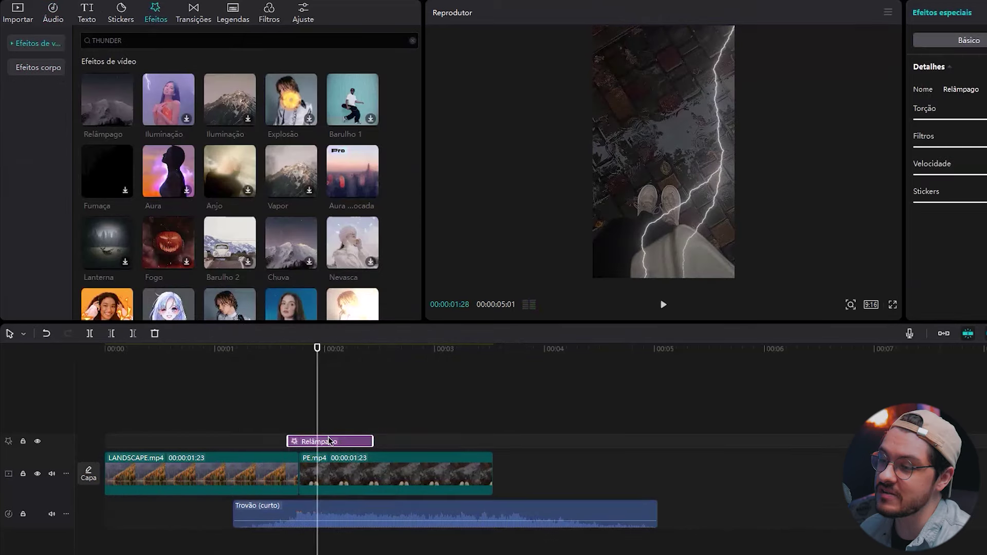
{"action": "scroll", "coordinate": [226, 208], "scroll_direction": "down", "scroll_amount": 10}
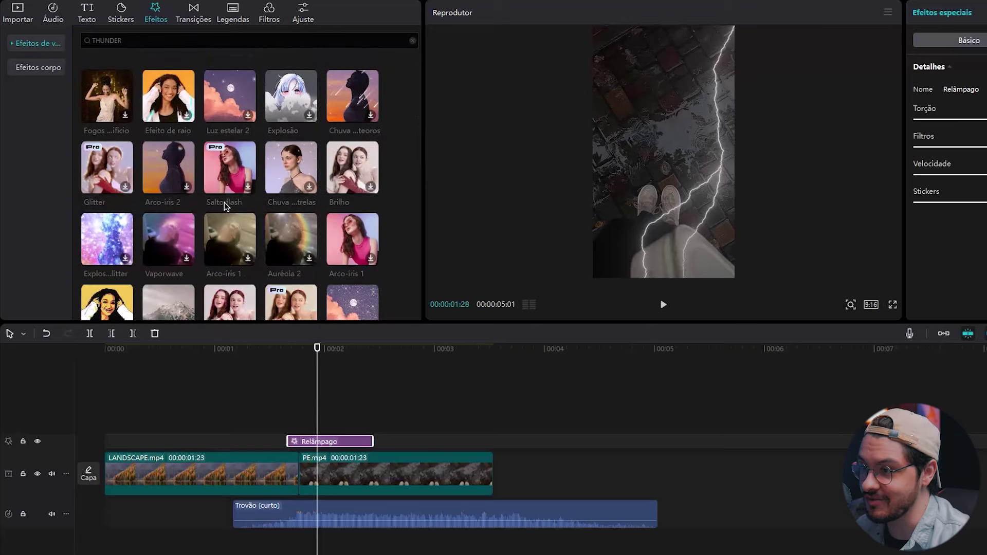
{"action": "left_click", "coordinate": [209, 367]}
{"action": "scroll", "coordinate": [228, 229], "scroll_direction": "down", "scroll_amount": 10}
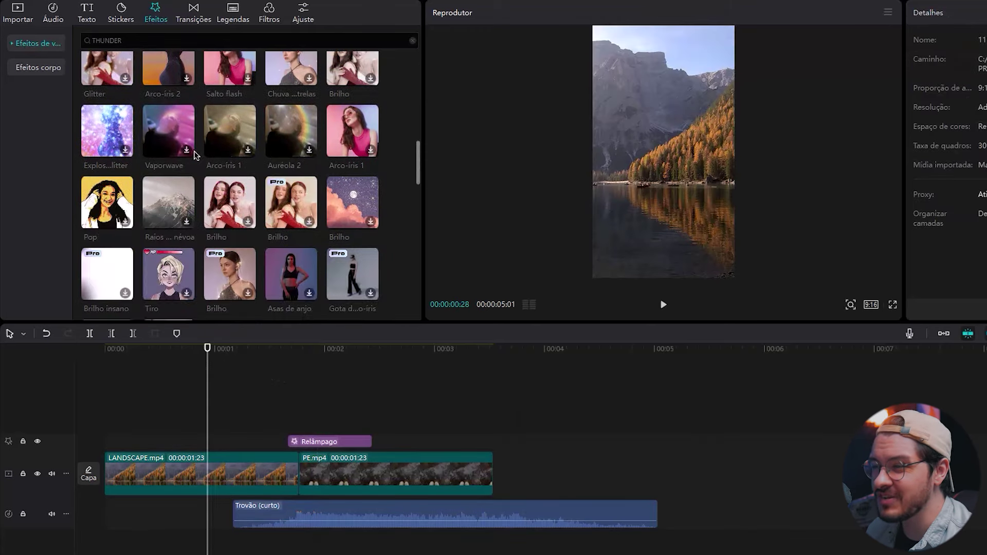
{"action": "scroll", "coordinate": [205, 244], "scroll_direction": "down", "scroll_amount": 3}
{"action": "left_click_drag", "start_coordinate": [611, 422], "coordinate": [202, 531]}
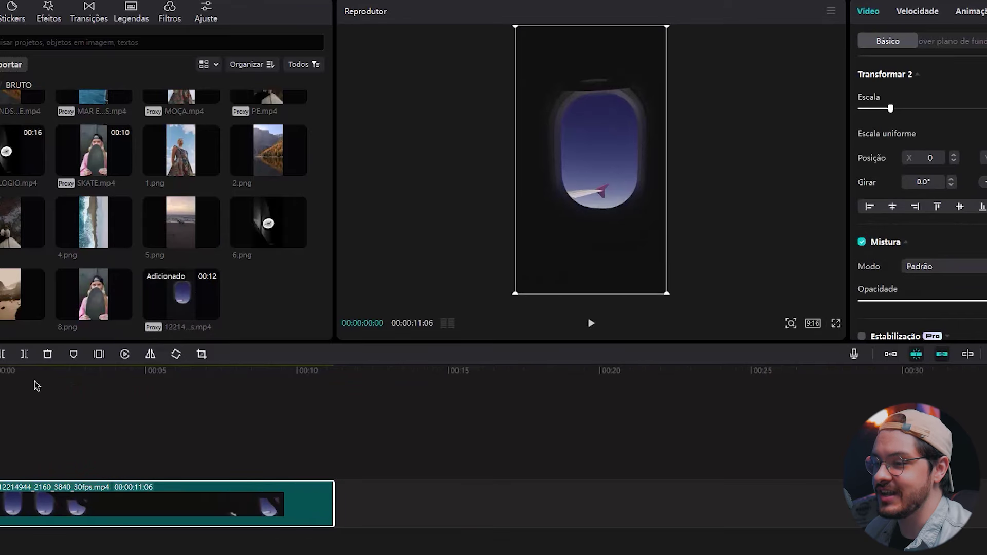
- Split the airplane window clip at 00:00:06:22, delete the part before the split and move the remainder to the timeline start
{"action": "left_click_drag", "start_coordinate": [33, 386], "coordinate": [201, 469]}
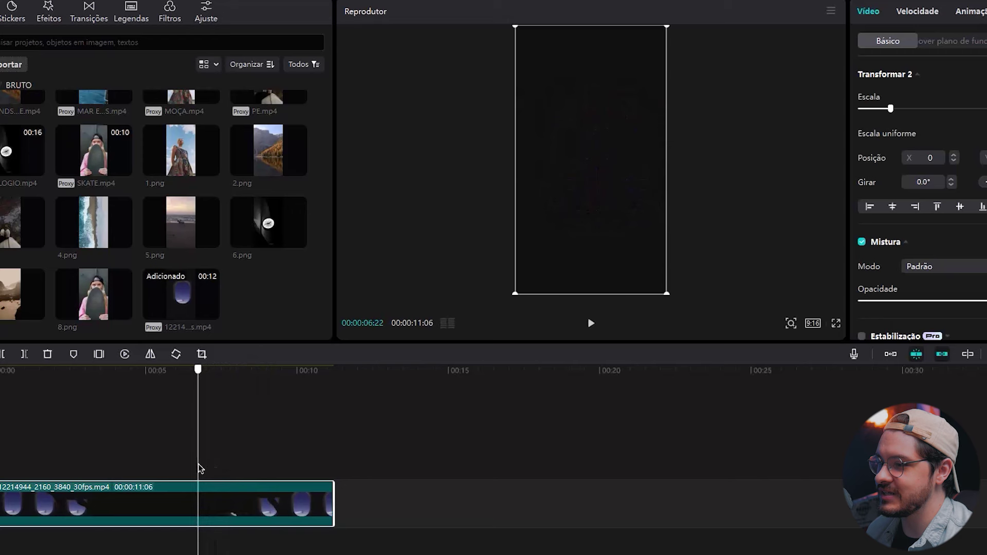
{"action": "key", "text": "ctrl+b"}
{"action": "left_click", "coordinate": [178, 512]}
{"action": "key", "text": "Delete"}
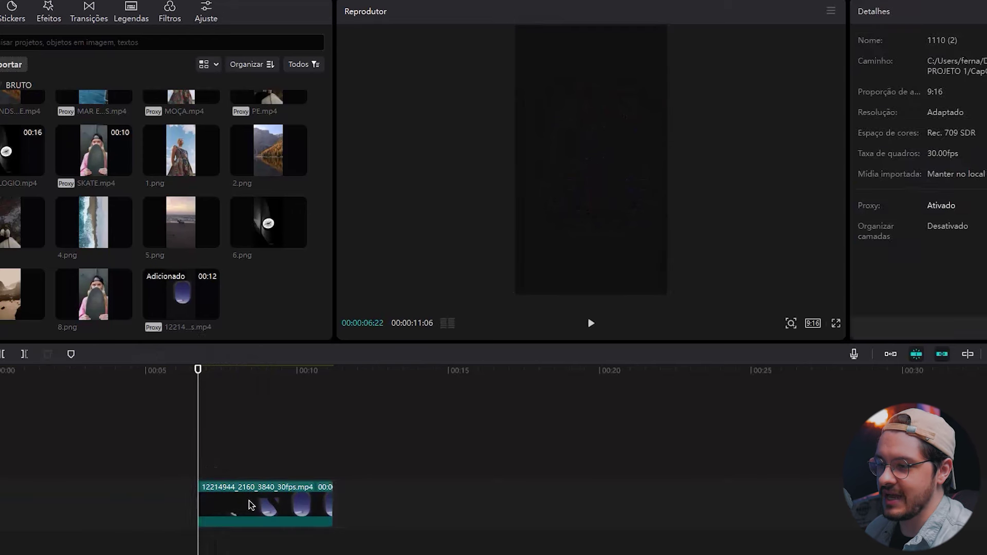
{"action": "left_click_drag", "start_coordinate": [247, 501], "coordinate": [36, 476]}
{"action": "left_click_drag", "start_coordinate": [45, 369], "coordinate": [1, 371]}
- Play the window clip to find where the window is fully uncovered, and split it at 00:00:02:20
{"action": "key", "text": "space"}
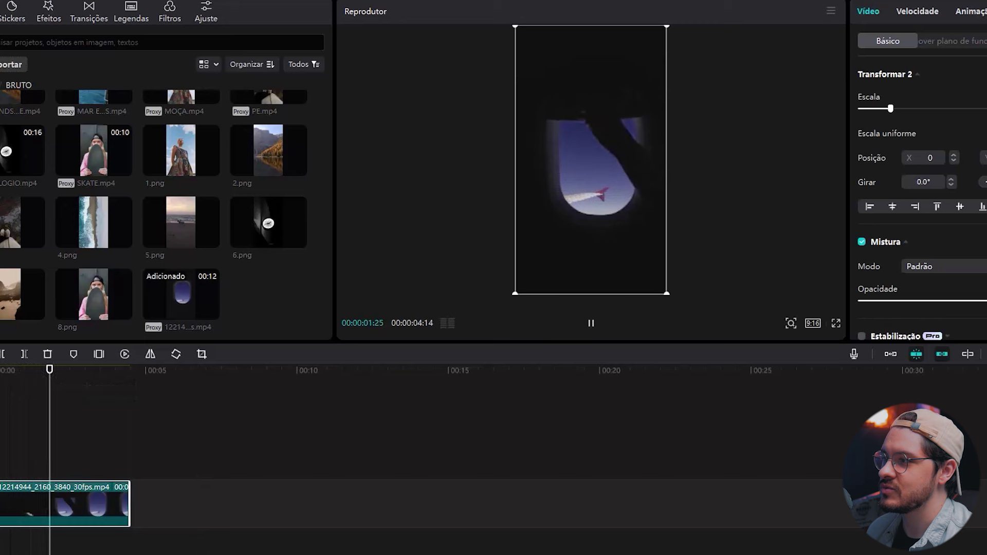
{"action": "key", "text": "space"}
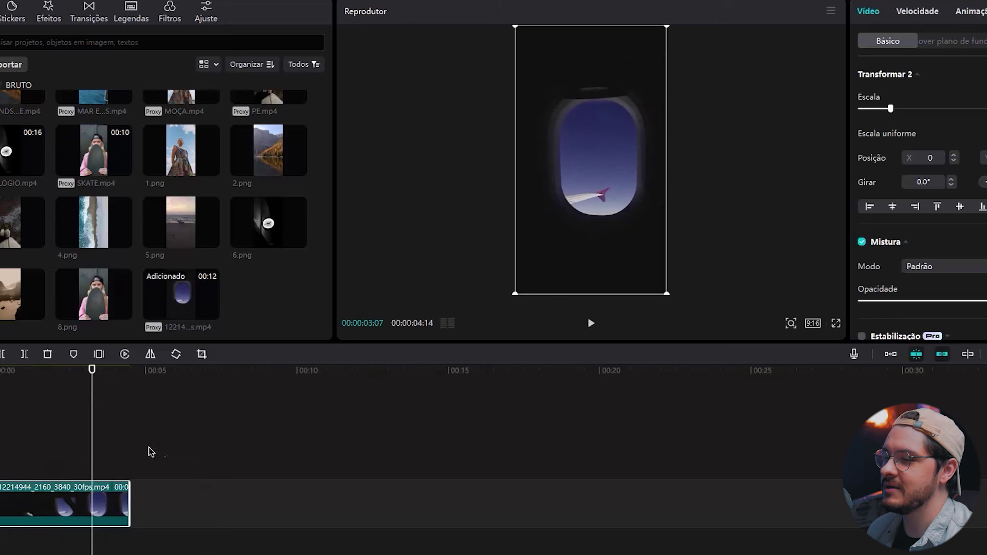
{"action": "mouse_move", "coordinate": [91, 381]}
{"action": "left_mouse_down"}
{"action": "mouse_move", "coordinate": [44, 386]}
{"action": "mouse_move", "coordinate": [75, 387]}
{"action": "left_mouse_up"}
{"action": "key", "text": "ctrl+b"}
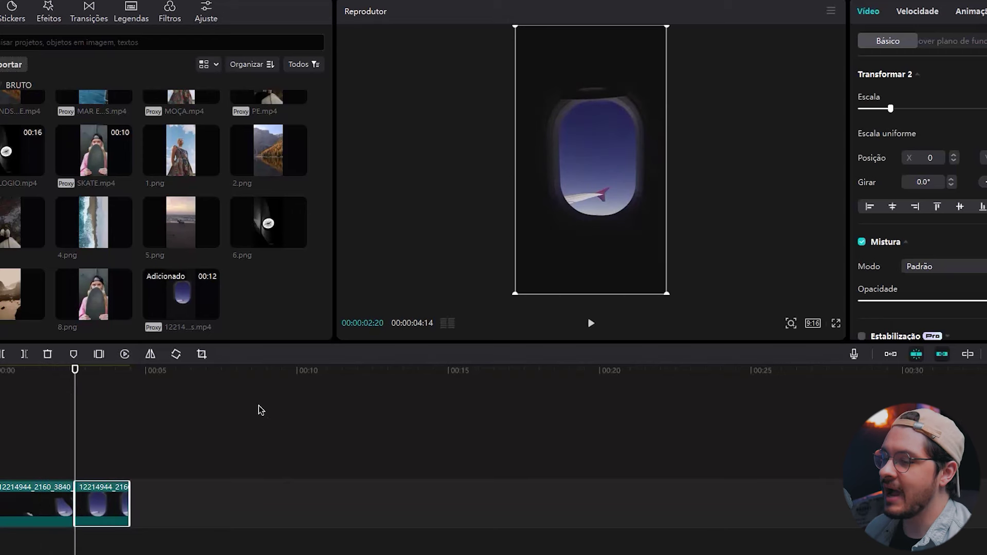
- Add the 16407073 beach clip on the main track beneath the window clips, starting at the split at 00:00:02:20
{"action": "scroll", "coordinate": [216, 290], "scroll_direction": "up", "scroll_amount": 3}
{"action": "left_click_drag", "start_coordinate": [93, 123], "coordinate": [77, 456]}
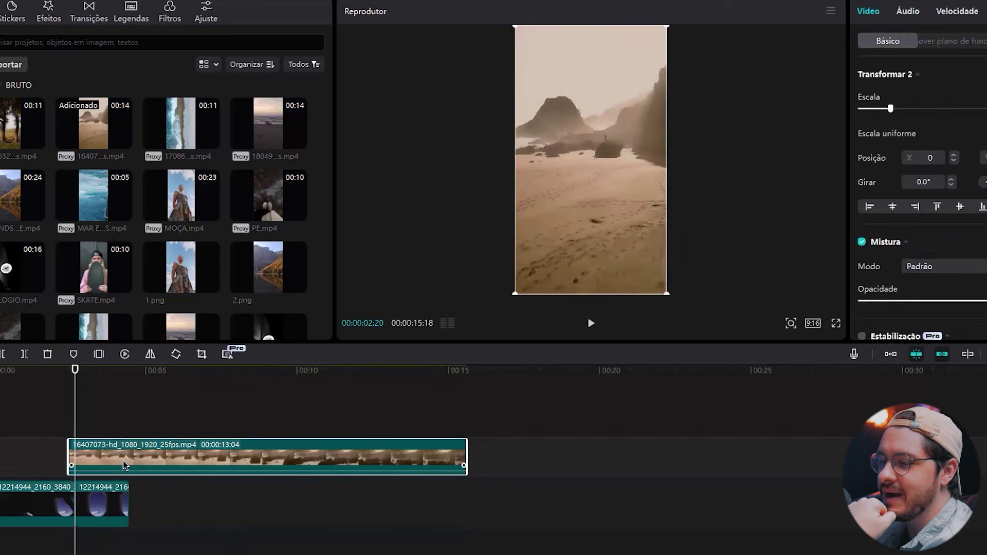
{"action": "left_click_drag", "start_coordinate": [122, 465], "coordinate": [169, 527]}
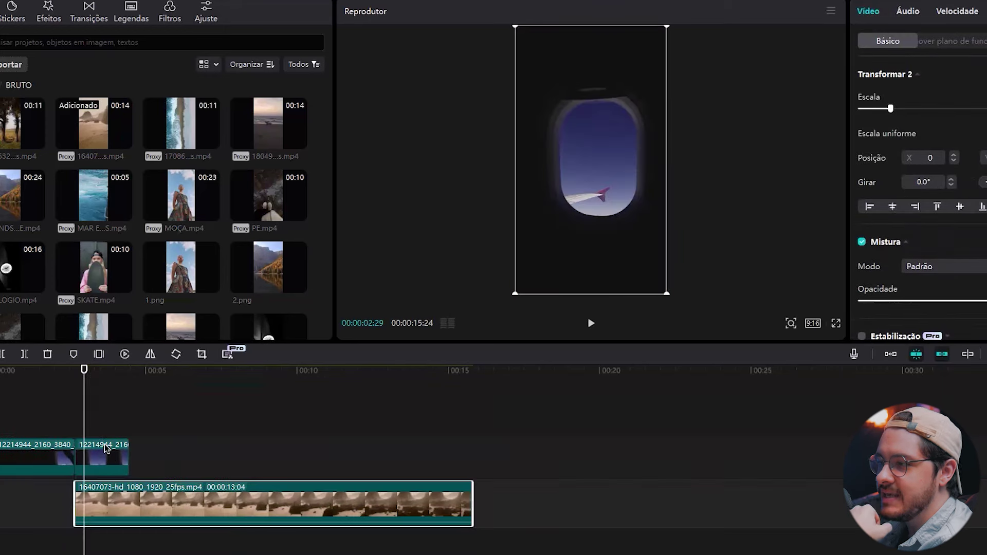
- Apply custom background removal to the second window clip, brushing over the dark cabin wall to keep it and cut out the window view
{"action": "left_click", "coordinate": [107, 457]}
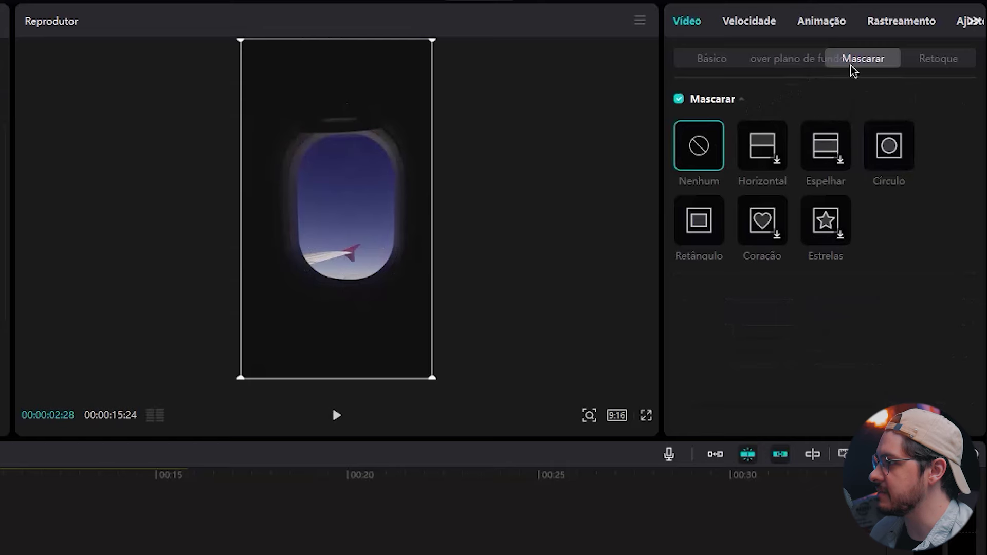
{"action": "left_click", "coordinate": [798, 60]}
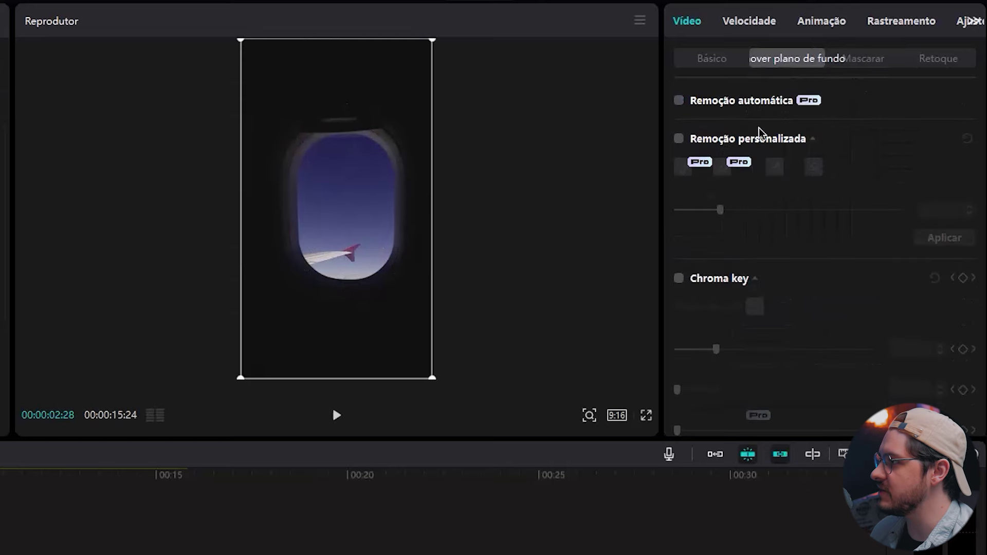
{"action": "left_click", "coordinate": [679, 139]}
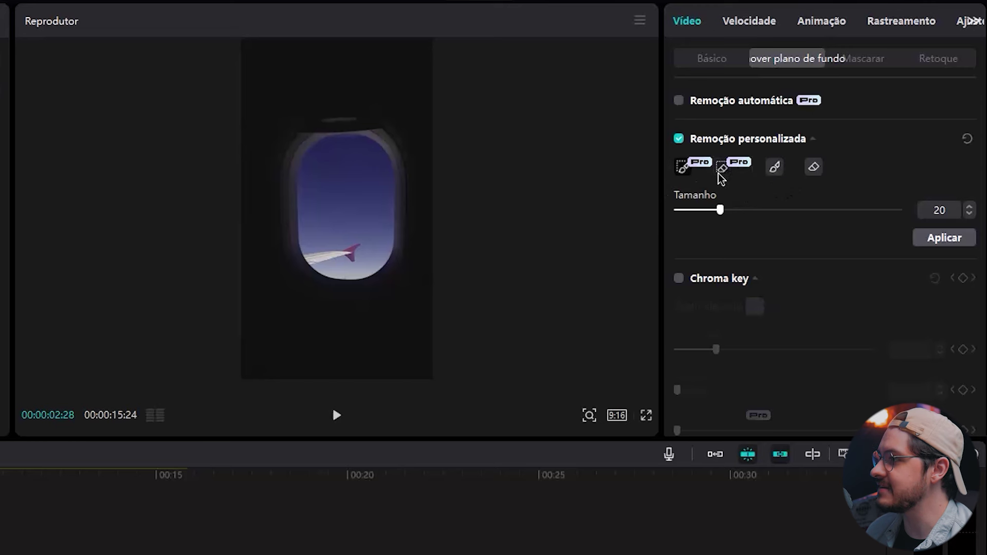
{"action": "left_click", "coordinate": [694, 173]}
{"action": "mouse_move", "coordinate": [396, 96]}
{"action": "left_mouse_down"}
{"action": "mouse_move", "coordinate": [404, 116]}
{"action": "mouse_move", "coordinate": [236, 277]}
{"action": "mouse_move", "coordinate": [396, 88]}
{"action": "left_mouse_up"}
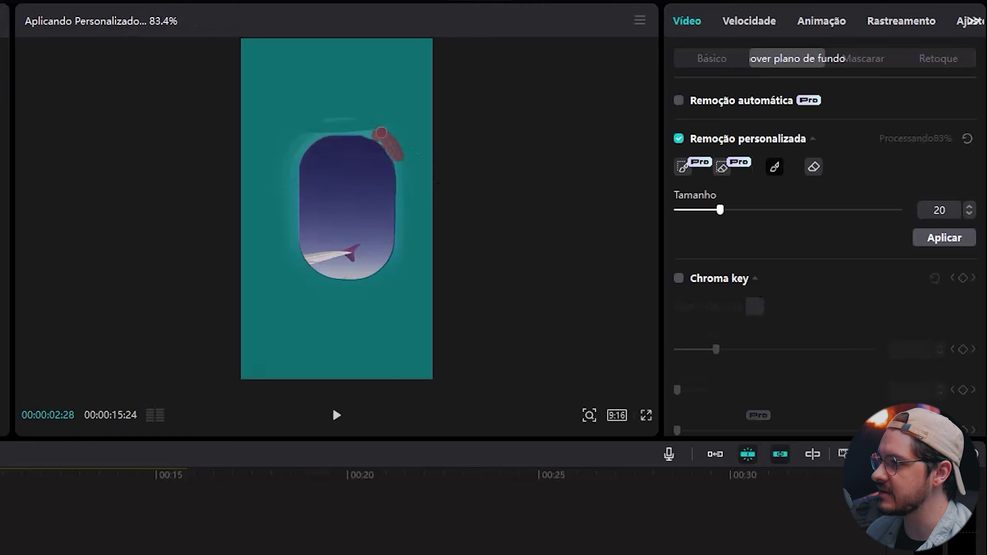
{"action": "left_click", "coordinate": [944, 238]}
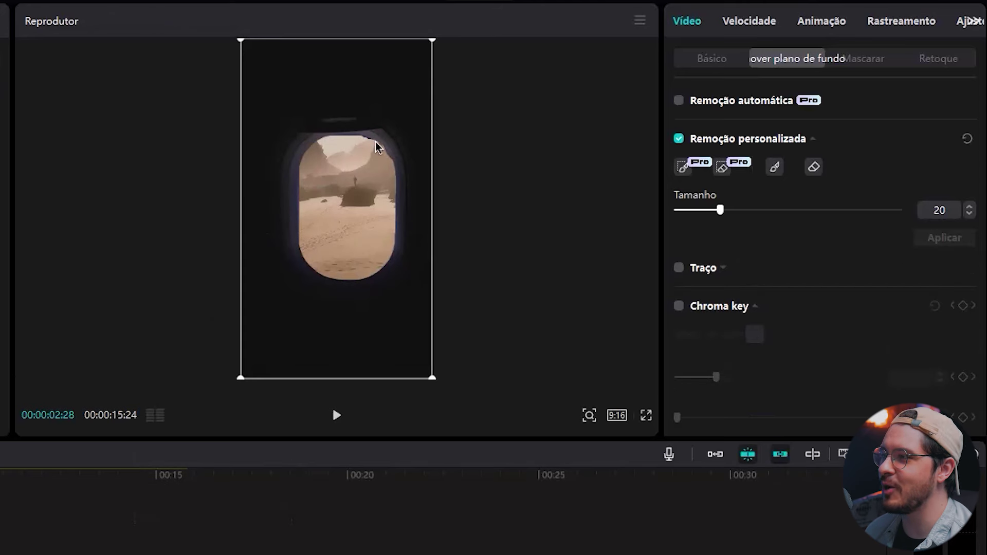
- Duplicate the cutout window clip onto the track above it and turn off background removal on the lower copy
{"action": "key", "text": "Left"}
{"action": "key", "text": "Left"}
{"action": "key", "text": "Left"}
{"action": "key", "text": "Left"}
{"action": "key", "text": "Left"}
{"action": "key", "text": "Left"}
{"action": "key", "text": "Left"}
{"action": "key", "text": "Left"}
{"action": "key", "text": "Left"}
{"action": "key", "text": "Left"}
{"action": "key", "text": "Left"}
{"action": "key", "text": "Left"}
{"action": "key", "text": "Left"}
{"action": "key", "text": "Left"}
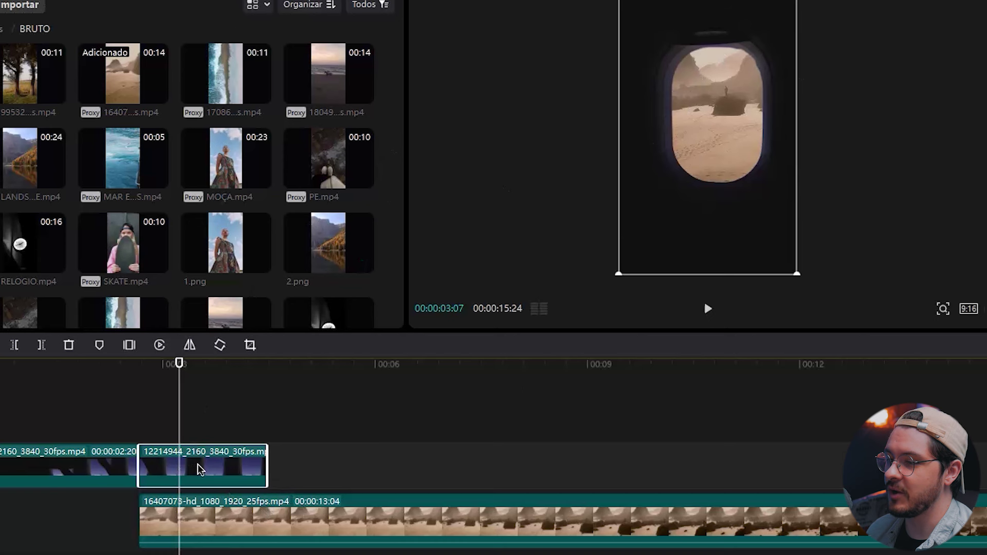
{"action": "left_click_drag", "start_coordinate": [200, 469], "coordinate": [208, 449]}
{"action": "left_click", "coordinate": [228, 508]}
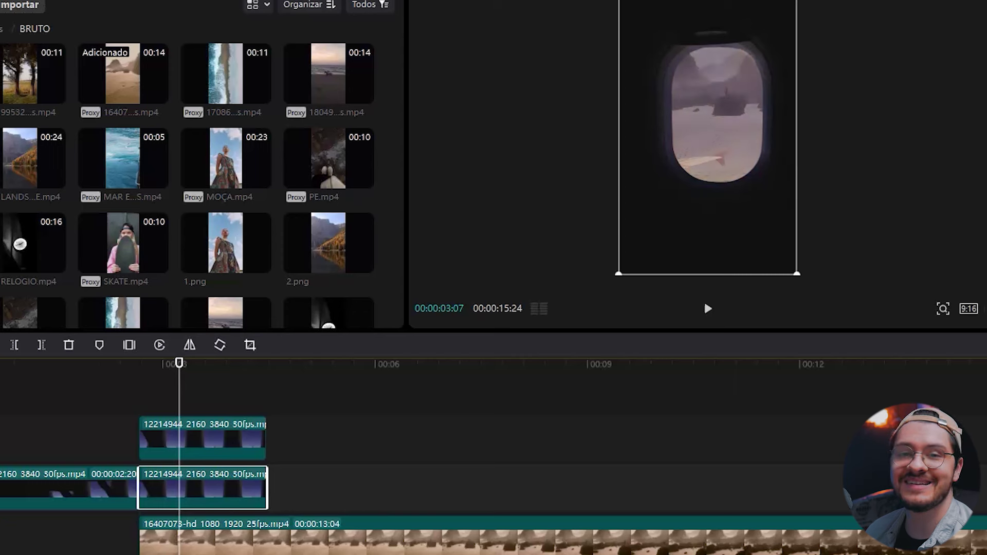
- Keyframe the lower window clip's opacity at 100% at 00:00:02:20, fade it out shortly past that point, and play the result
{"action": "left_click_drag", "start_coordinate": [673, 328], "coordinate": [864, 353]}
{"action": "left_click_drag", "start_coordinate": [185, 375], "coordinate": [139, 374]}
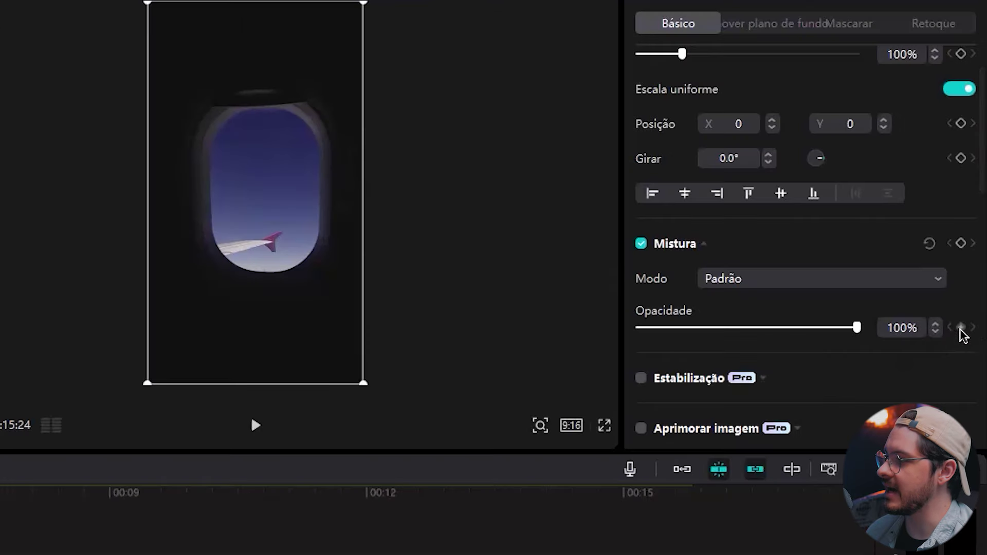
{"action": "left_click", "coordinate": [961, 329]}
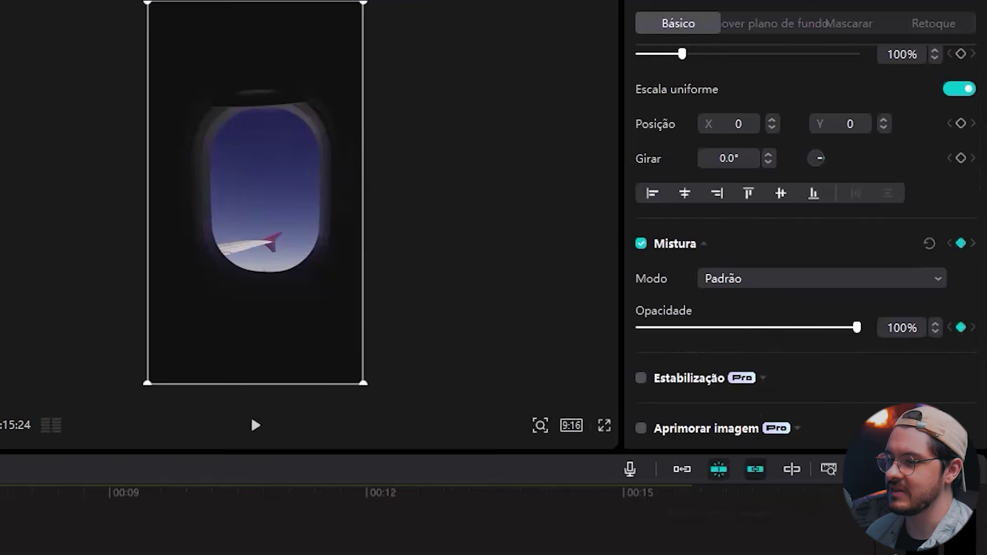
{"action": "left_click_drag", "start_coordinate": [197, 378], "coordinate": [214, 378]}
{"action": "left_click_drag", "start_coordinate": [860, 328], "coordinate": [640, 343]}
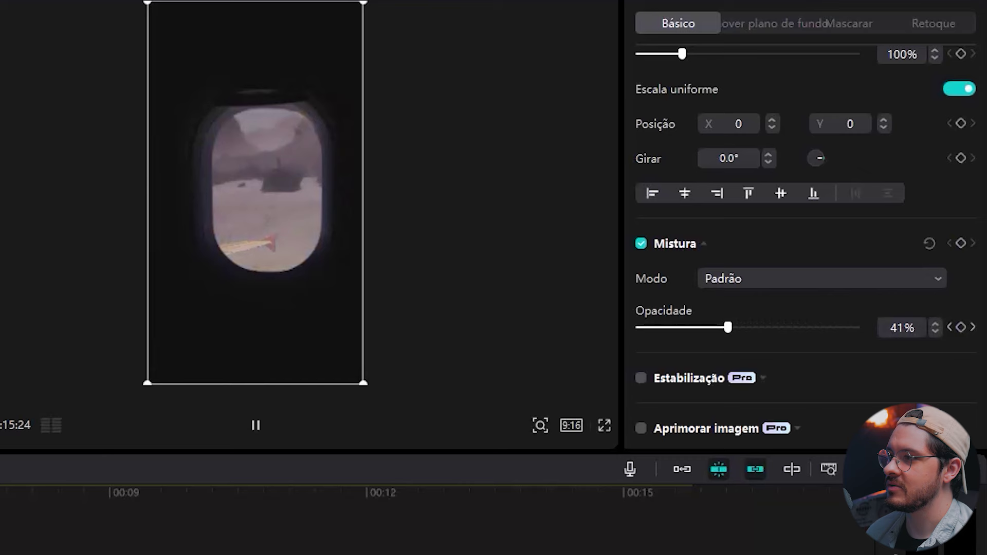
{"action": "key", "text": "space"}
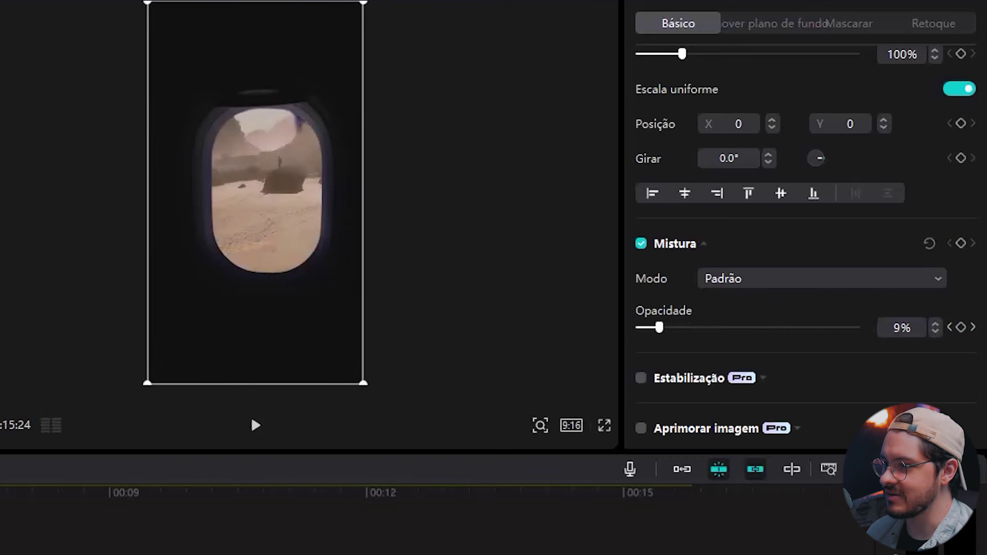
- Keyframe the upper window clip's scale from 100% to 341% and play the transition
{"action": "scroll", "coordinate": [746, 77], "scroll_direction": "up", "scroll_amount": 2}
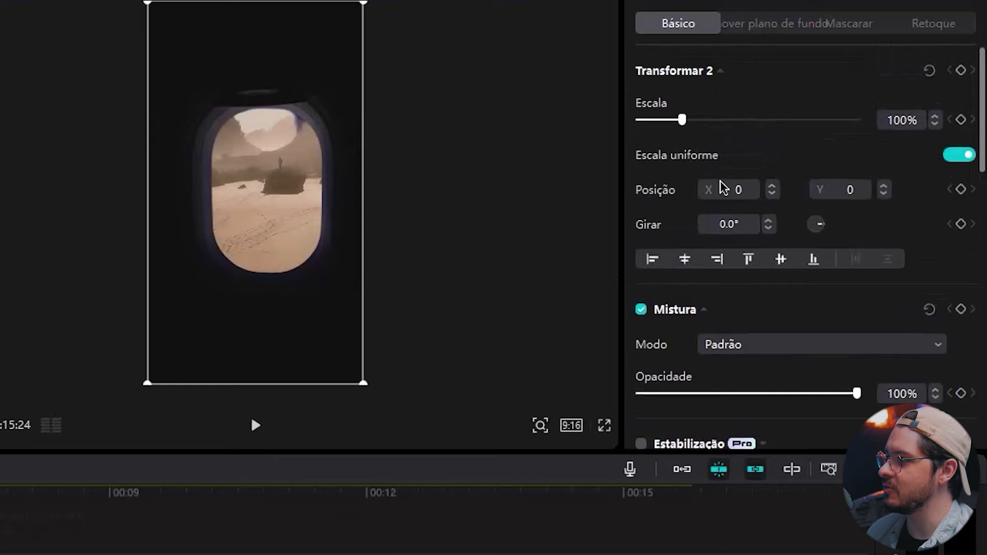
{"action": "left_click", "coordinate": [960, 119]}
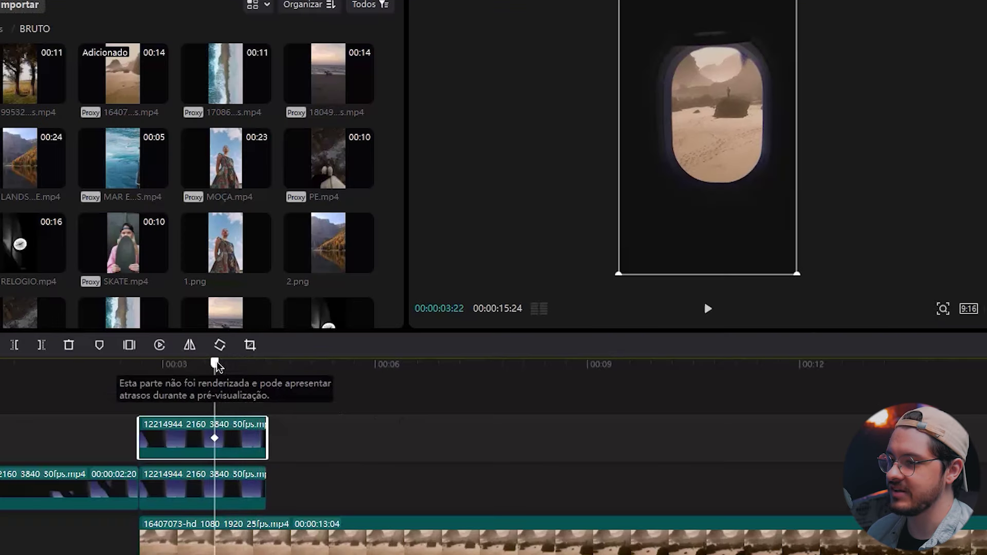
{"action": "left_click_drag", "start_coordinate": [216, 366], "coordinate": [260, 364]}
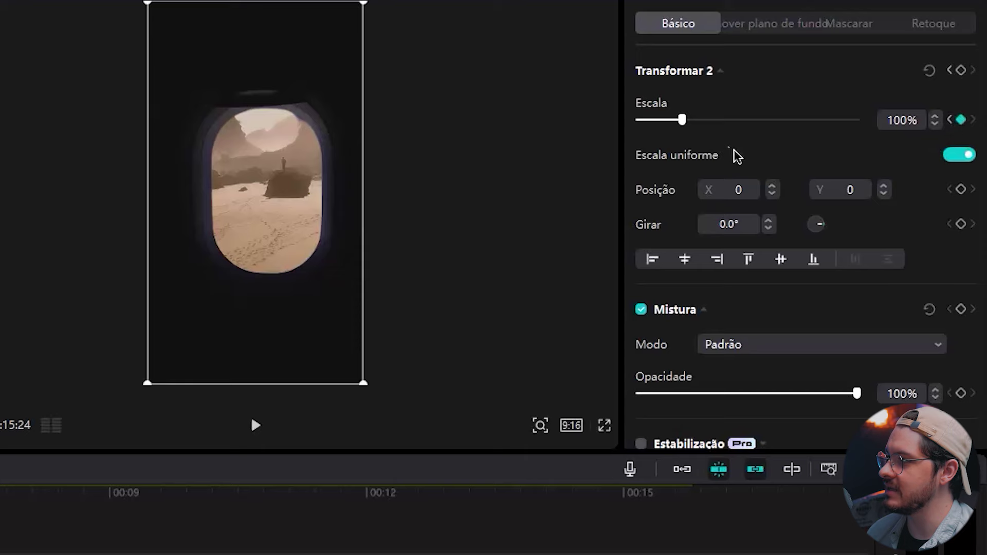
{"action": "left_click_drag", "start_coordinate": [683, 120], "coordinate": [787, 119]}
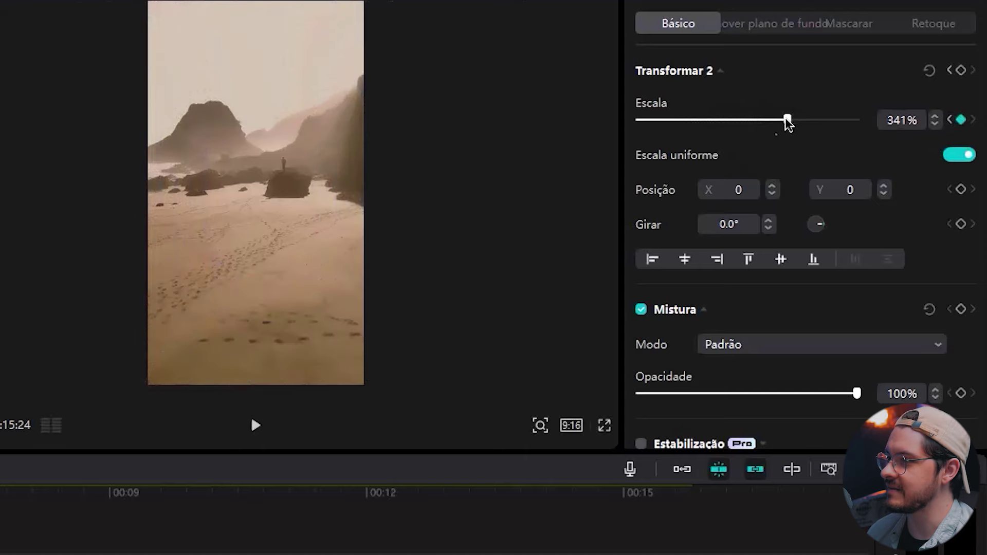
{"action": "key", "text": "Home"}
{"action": "key", "text": "space"}
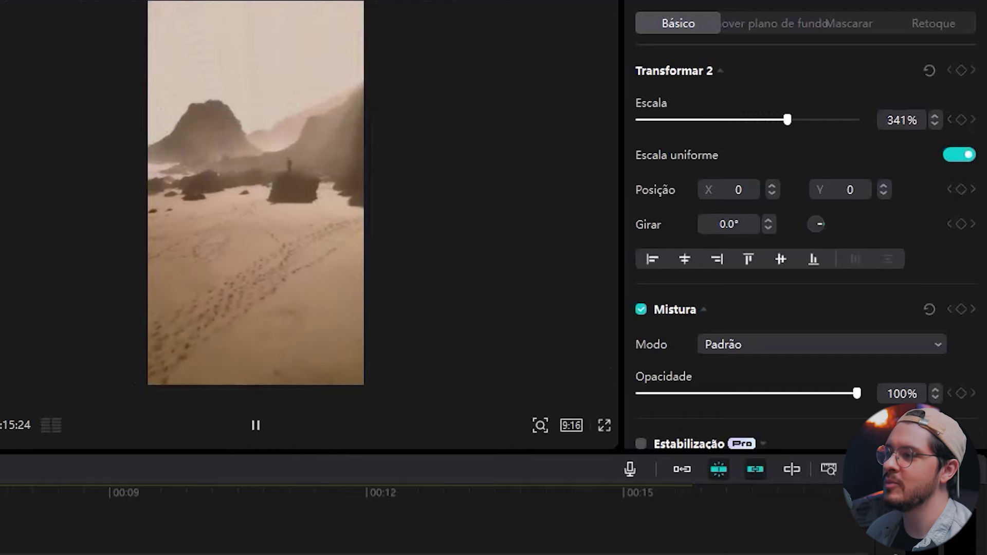
{"action": "key", "text": "space"}
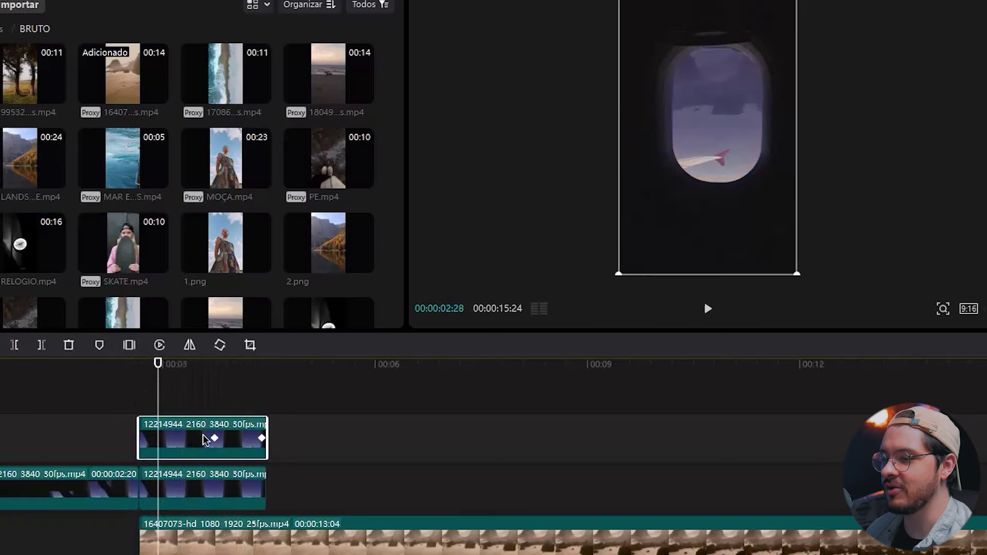
- Apply an inverted circle mask over the airplane window, sized 1080 by 1642 at X 119, Y 0, with feather 4
{"action": "left_click_drag", "start_coordinate": [208, 482], "coordinate": [221, 483]}
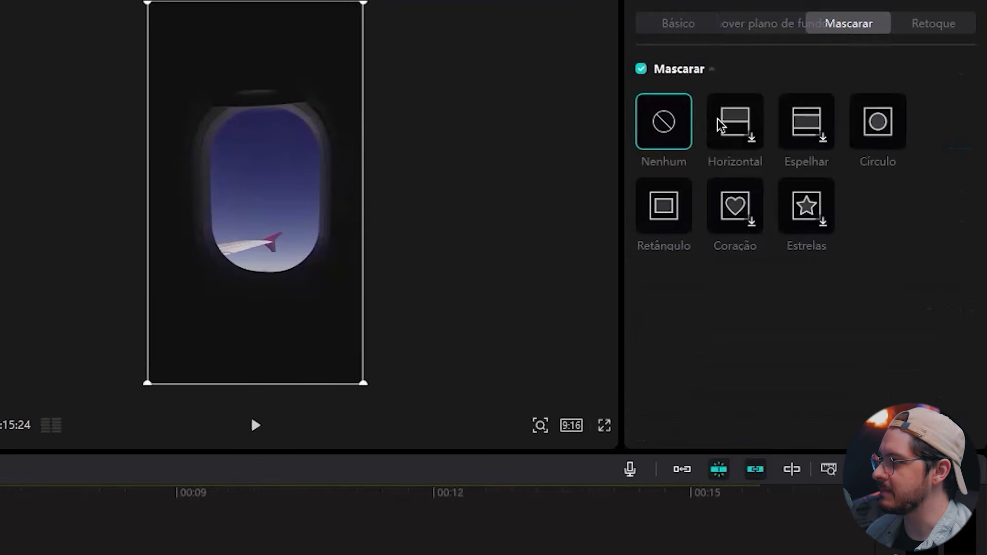
{"action": "left_click", "coordinate": [874, 123]}
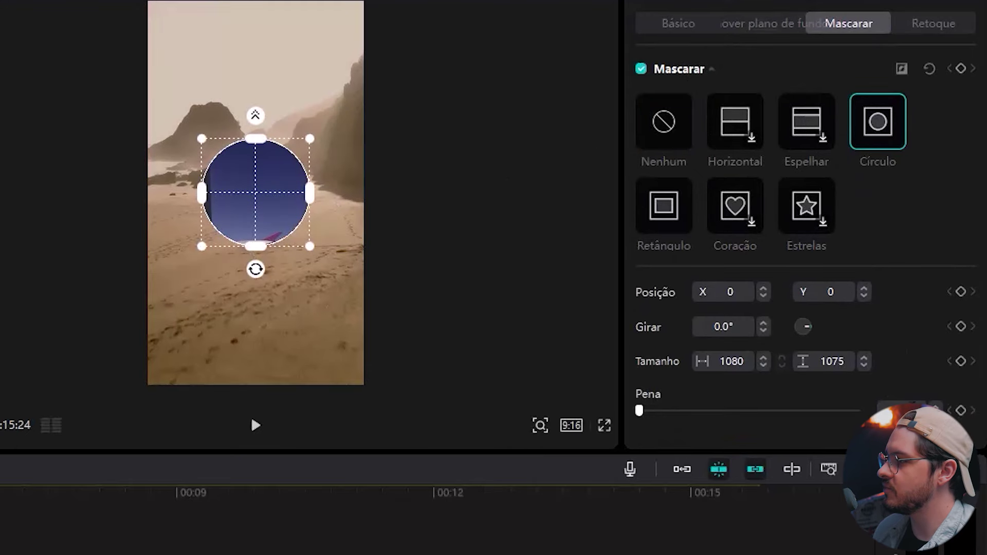
{"action": "left_click_drag", "start_coordinate": [256, 139], "coordinate": [256, 114]}
{"action": "left_click_drag", "start_coordinate": [242, 180], "coordinate": [263, 189]}
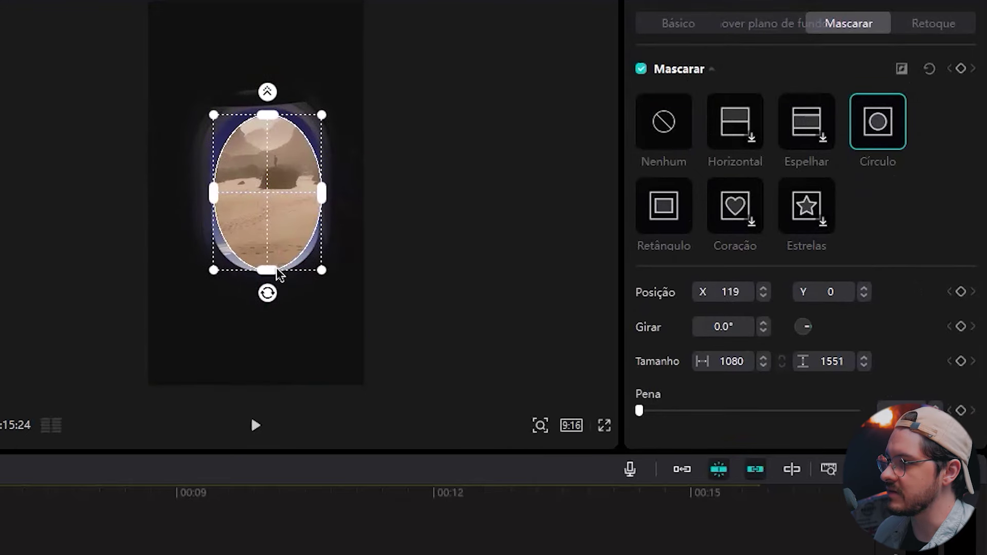
{"action": "left_click_drag", "start_coordinate": [273, 269], "coordinate": [273, 279]}
{"action": "left_click_drag", "start_coordinate": [269, 84], "coordinate": [271, 78]}
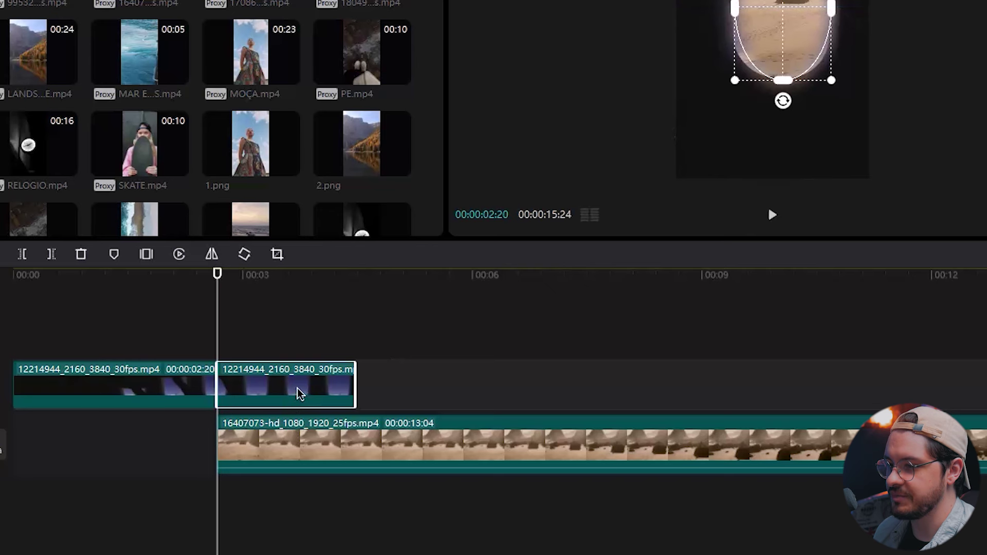
{"action": "left_click_drag", "start_coordinate": [298, 390], "coordinate": [299, 336]}
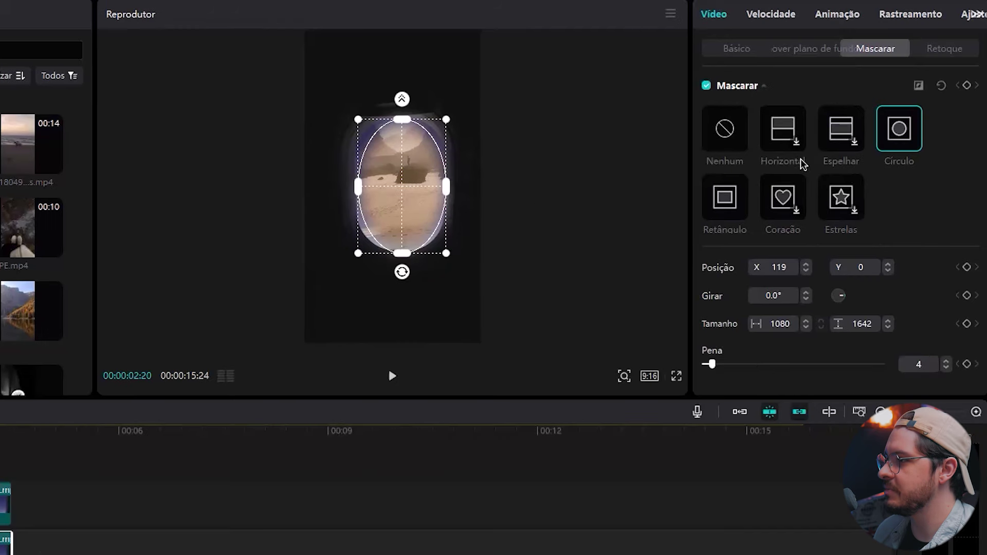
- Turn off the lower window clip's mask and keyframe its opacity from 100% at 00:00:02:20 to fade out further along the clip
{"action": "left_click", "coordinate": [706, 85]}
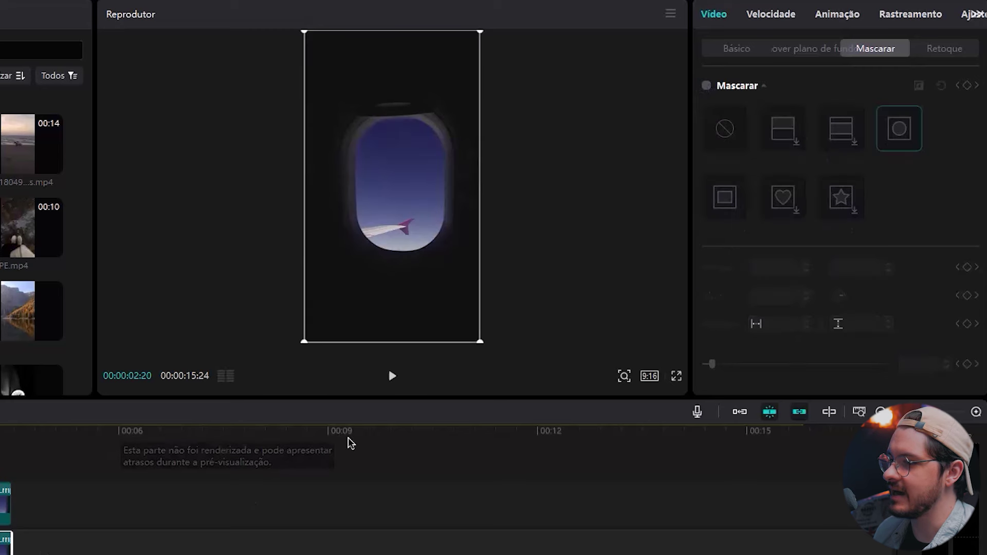
{"action": "left_click", "coordinate": [737, 51]}
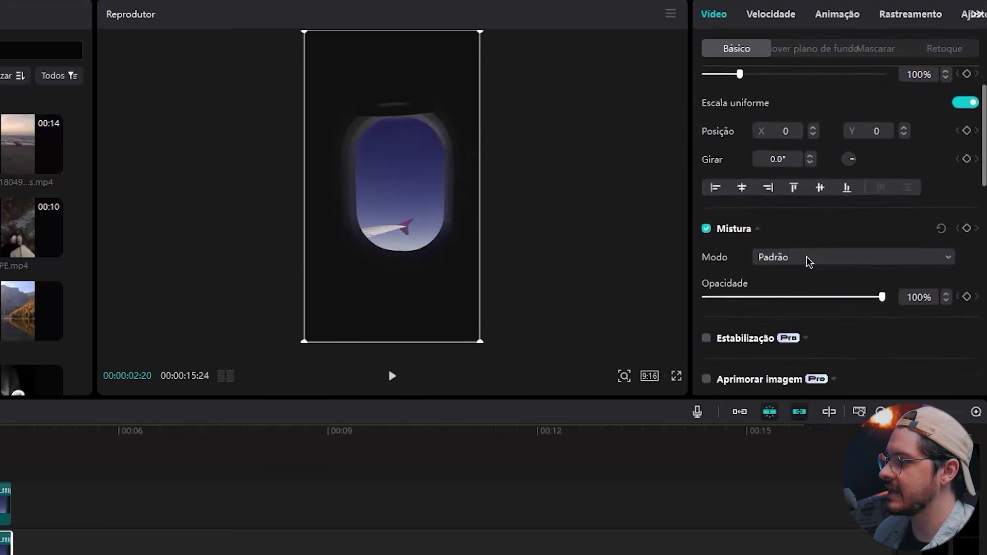
{"action": "scroll", "coordinate": [785, 290], "scroll_direction": "down", "scroll_amount": 10}
{"action": "left_click_drag", "start_coordinate": [763, 299], "coordinate": [723, 310]}
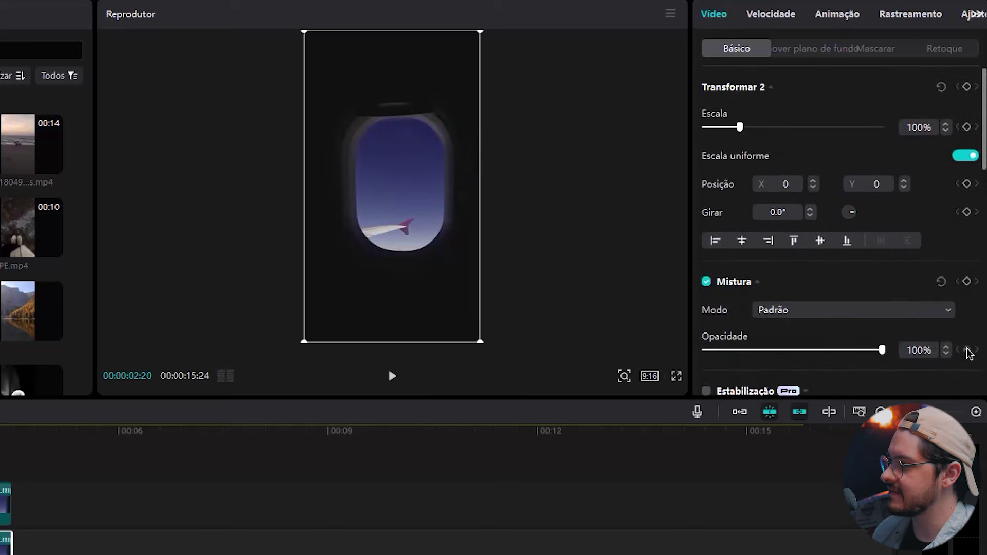
{"action": "left_click", "coordinate": [967, 350]}
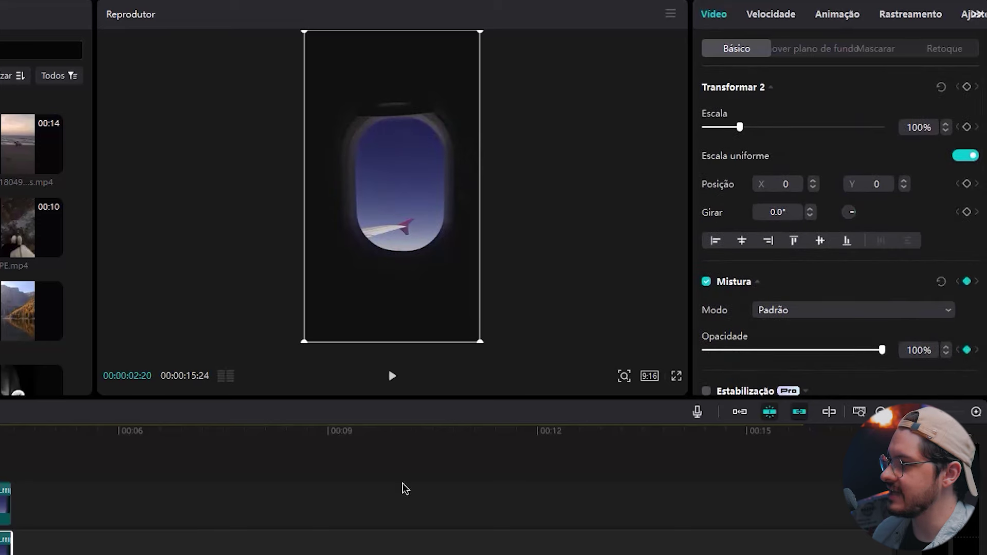
{"action": "left_click_drag", "start_coordinate": [124, 276], "coordinate": [214, 282]}
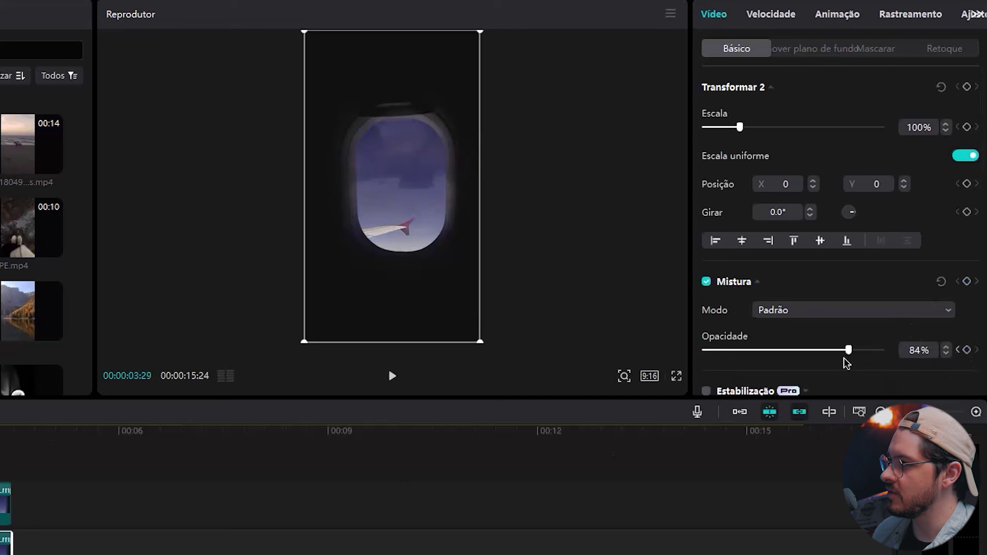
{"action": "left_click_drag", "start_coordinate": [846, 359], "coordinate": [619, 368]}
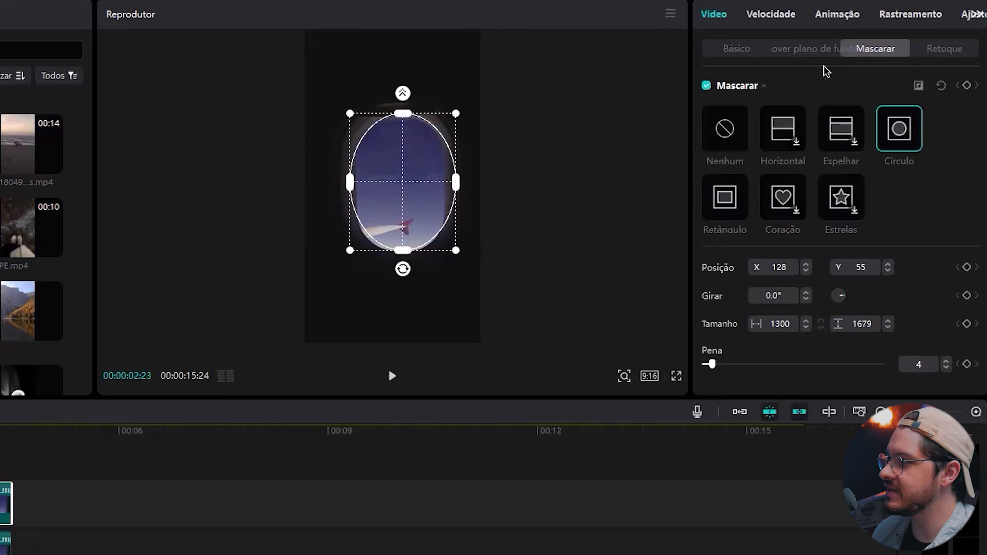
- Keyframe the upper masked clip's transform at 100% scale at 00:00:02:23 and enlarge it near the clip's end until the beach fills the frame
{"action": "left_click", "coordinate": [733, 53]}
{"action": "left_click", "coordinate": [968, 87]}
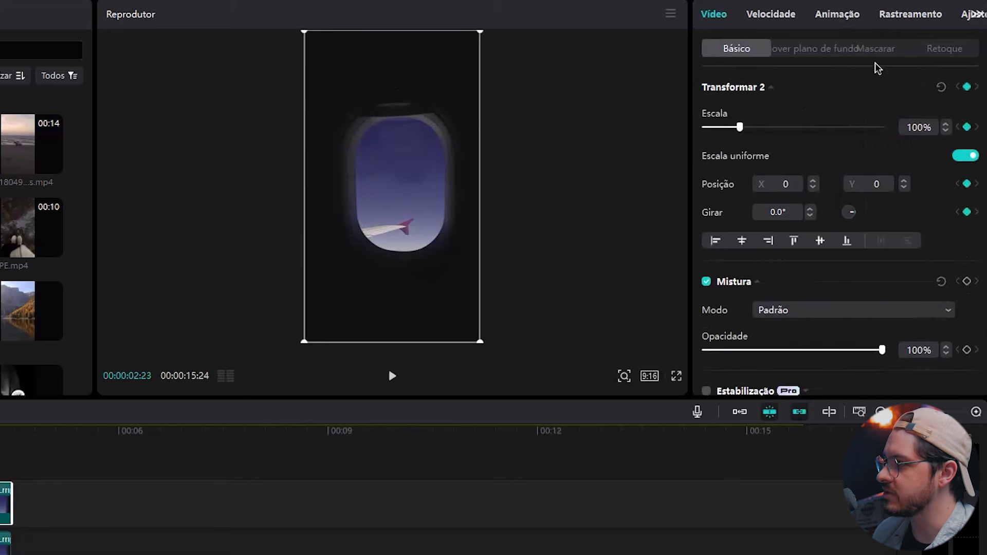
{"action": "left_click", "coordinate": [1, 443]}
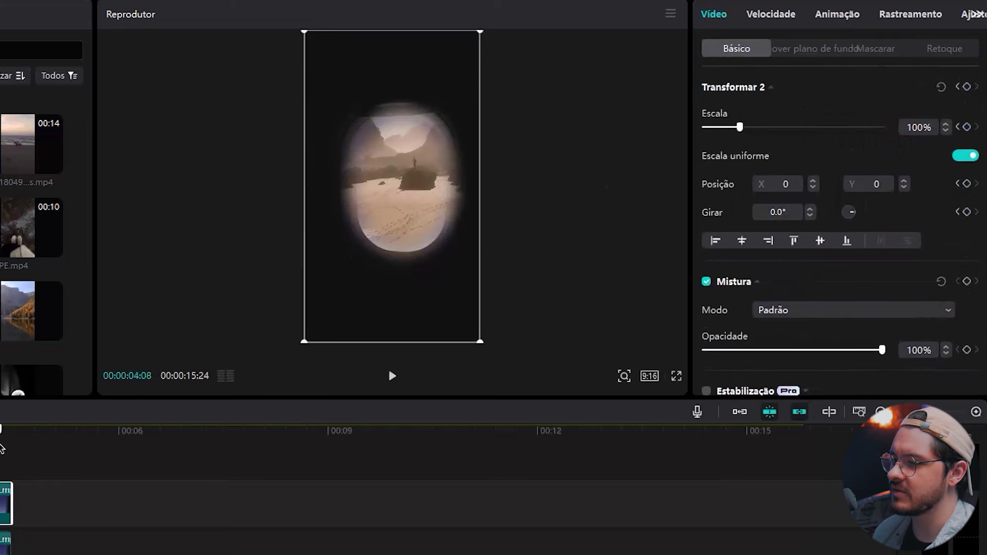
{"action": "left_click", "coordinate": [5, 444]}
{"action": "left_click_drag", "start_coordinate": [780, 128], "coordinate": [831, 131]}
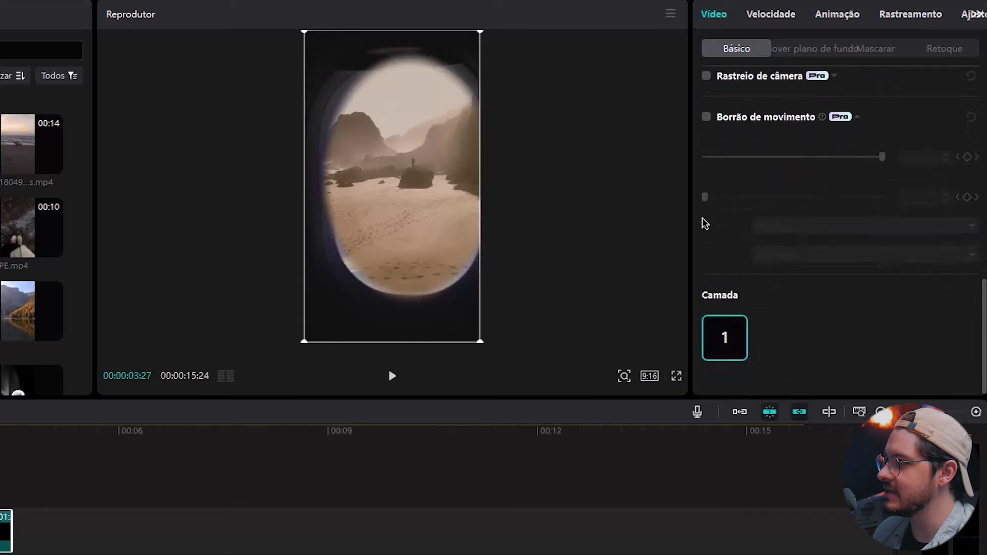
- Enable motion blur on the window zoom clip with blur 100 and blend 64
{"action": "scroll", "coordinate": [697, 342], "scroll_direction": "up", "scroll_amount": 5}
{"action": "scroll", "coordinate": [717, 251], "scroll_direction": "down", "scroll_amount": 5}
{"action": "left_click", "coordinate": [707, 117]}
{"action": "left_click_drag", "start_coordinate": [763, 199], "coordinate": [818, 197]}
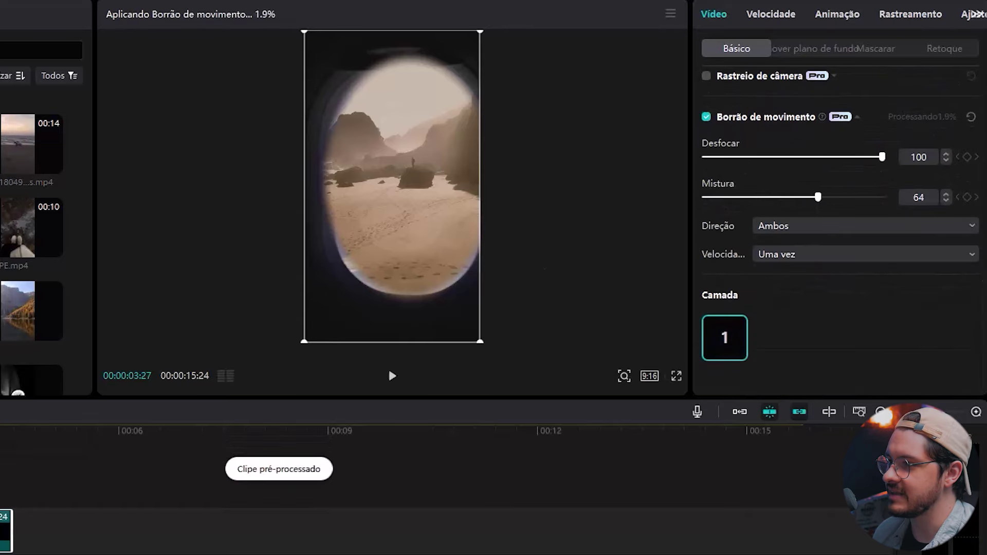